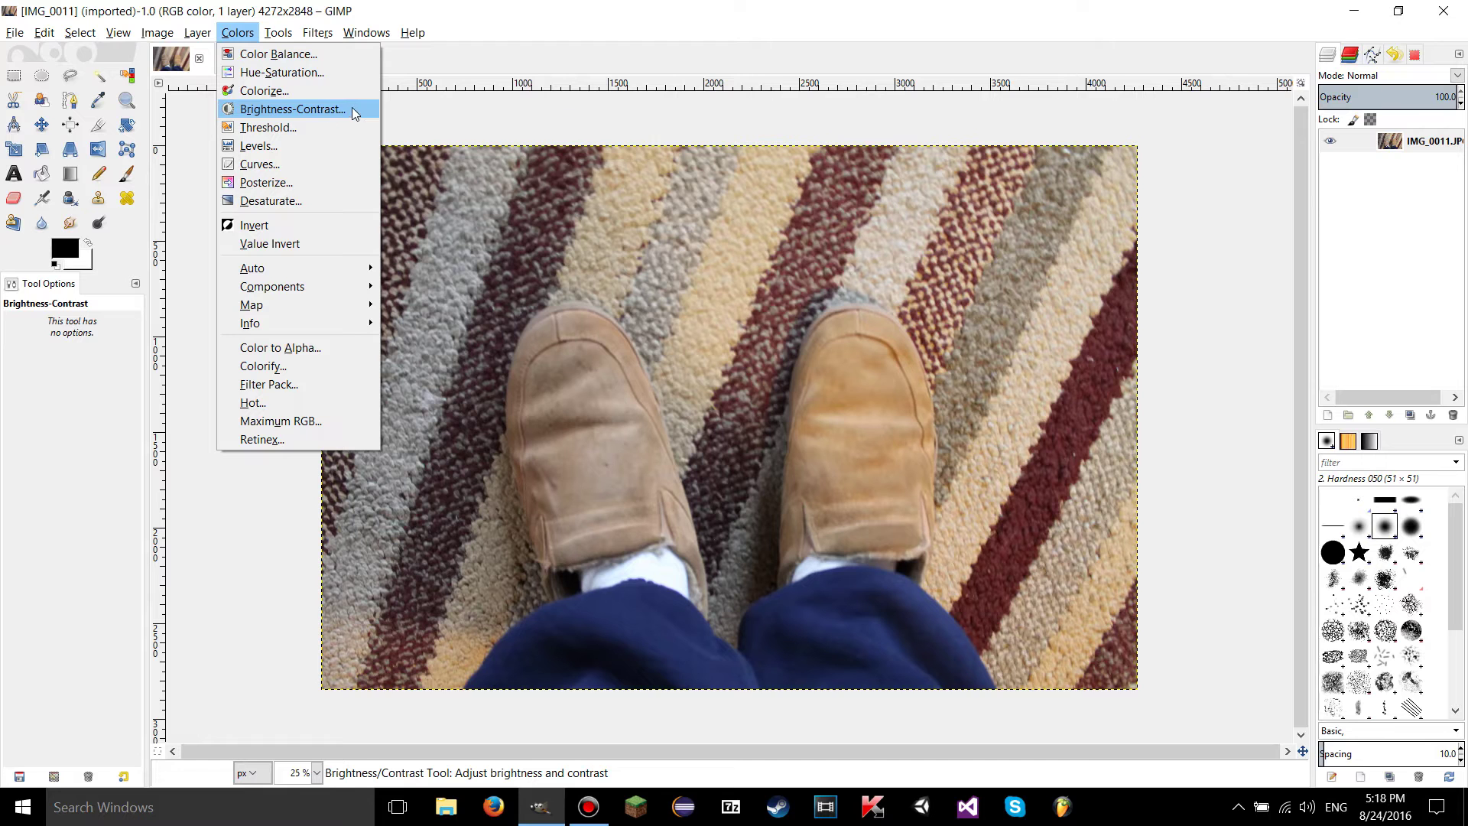
Try a brightness of 80 and a higher contrast with the Brightness-Contrast tool, toggling the preview and resetting each change
left_click(352, 108)
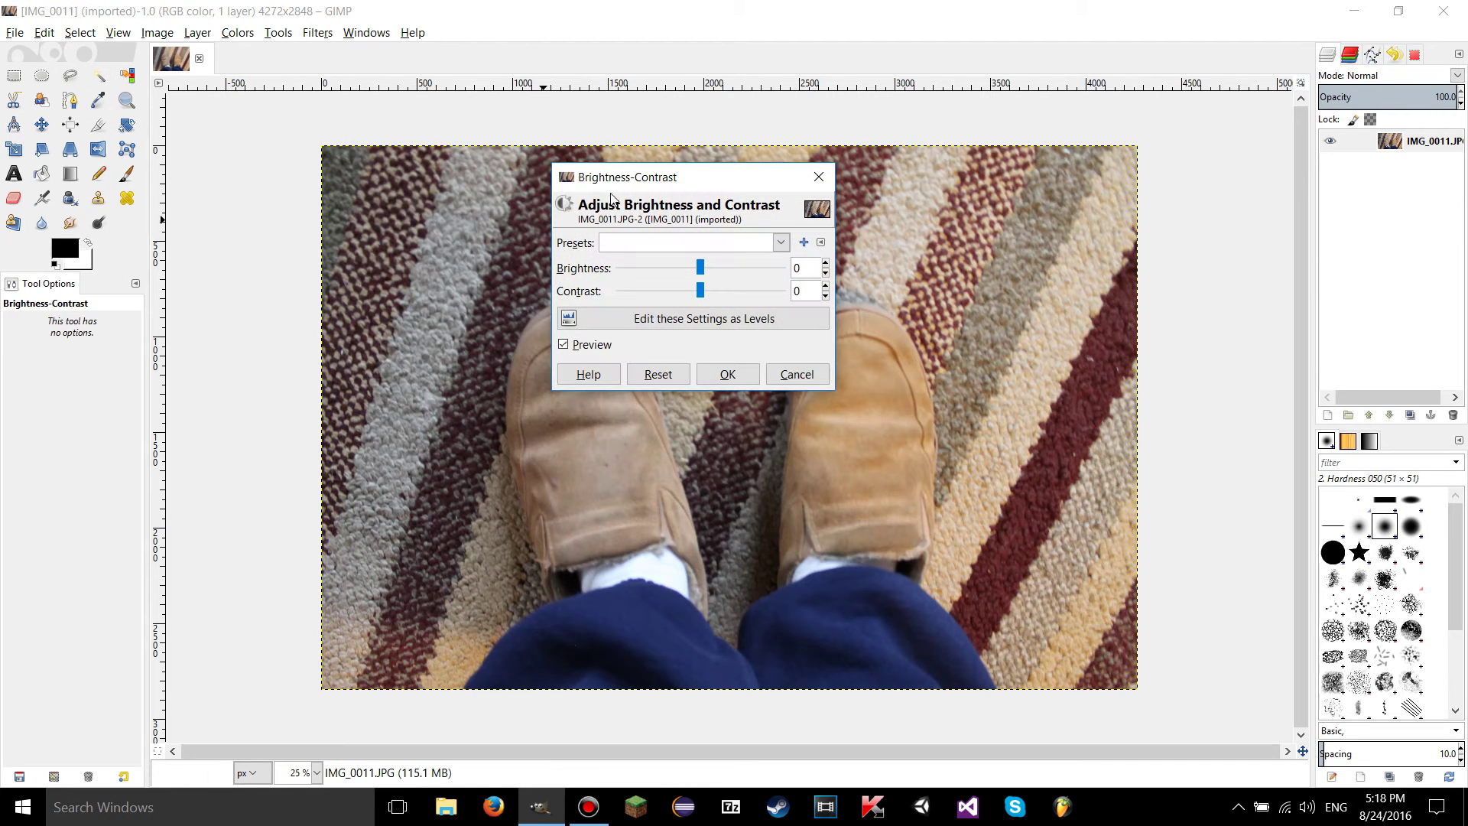
left_click_drag(612, 181, 597, 229)
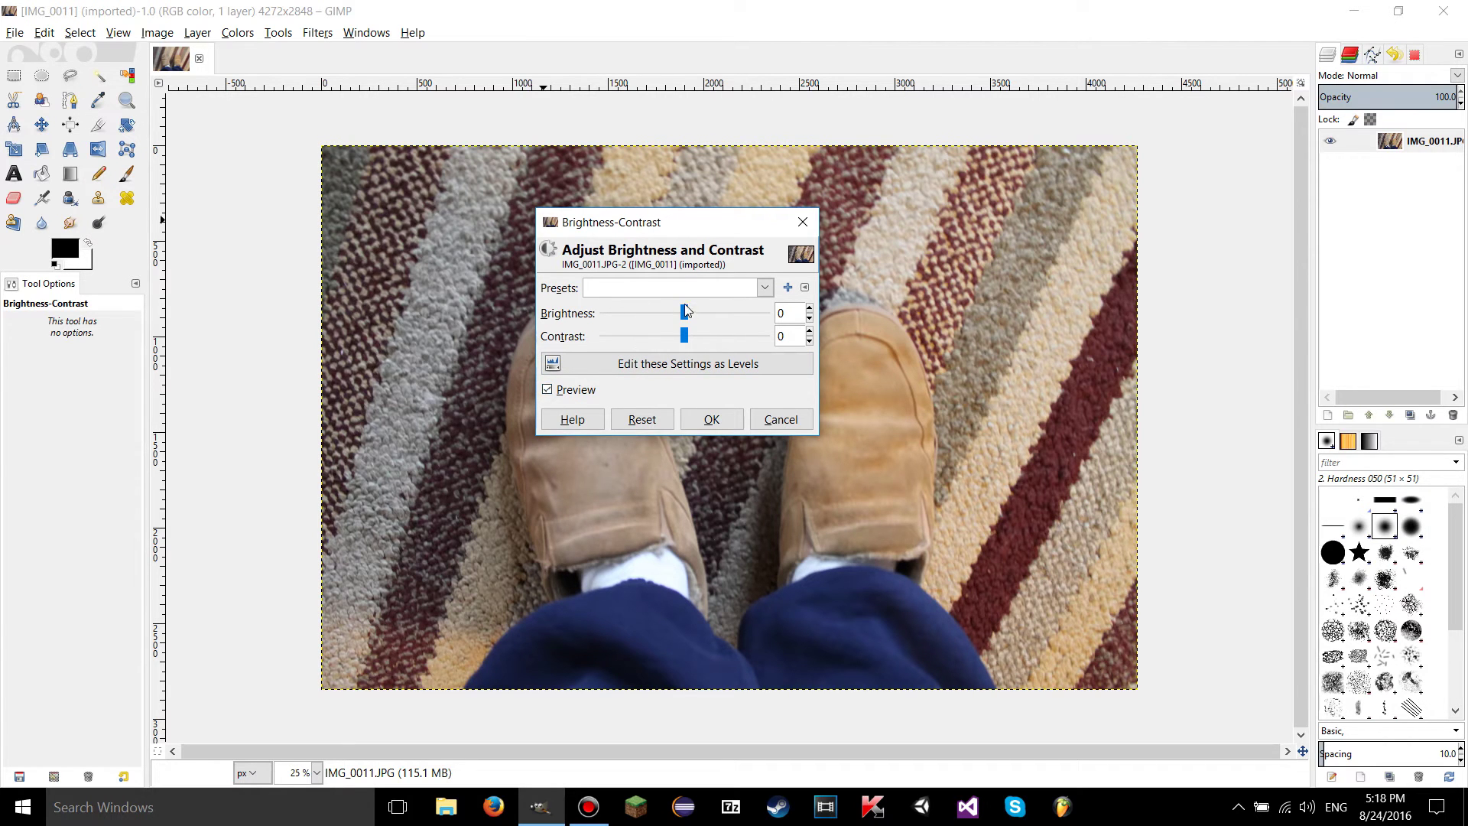
left_click_drag(670, 228, 170, 336)
left_click_drag(184, 426, 237, 420)
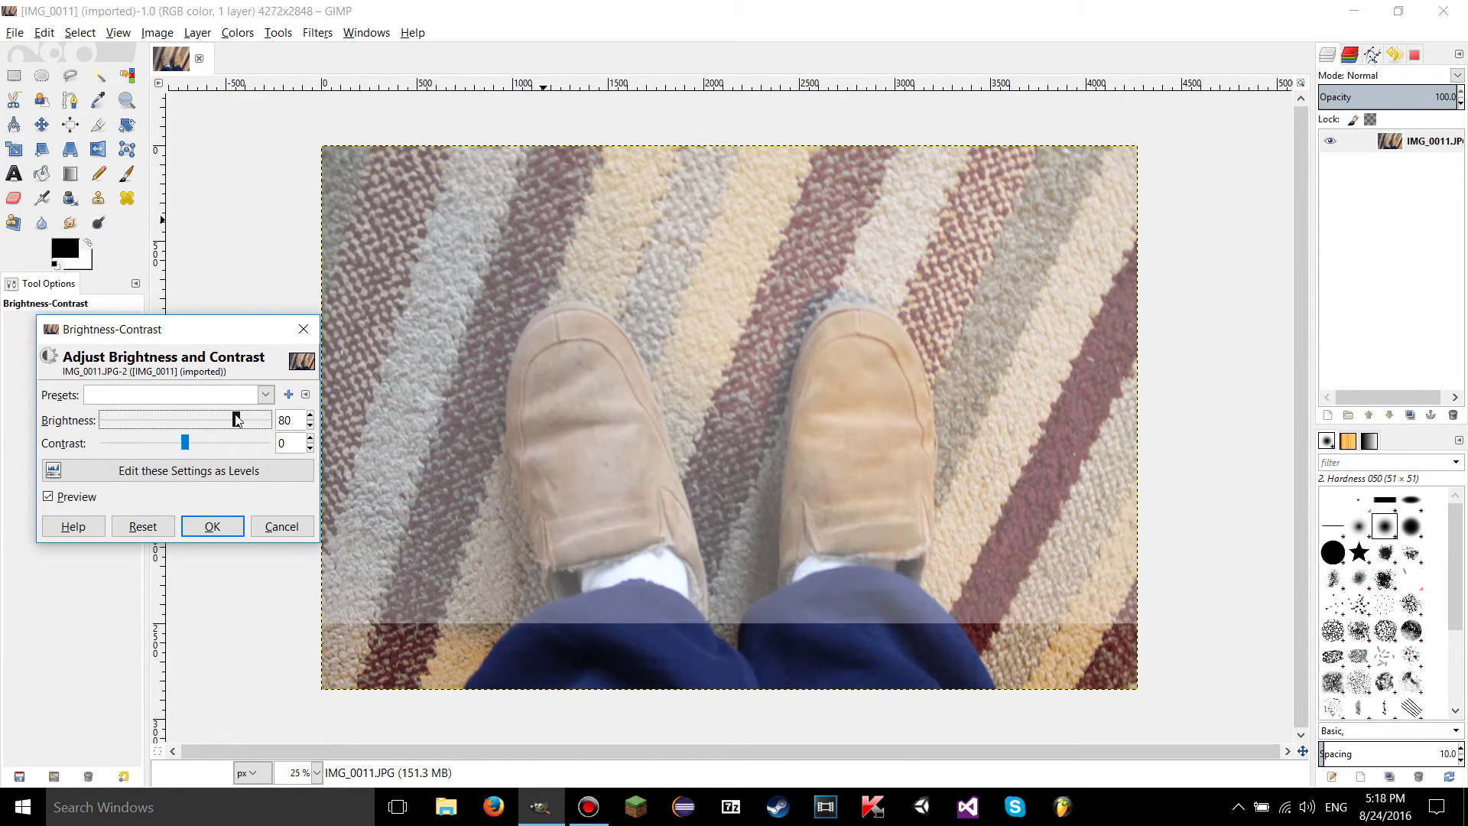
left_click(82, 497)
left_click(83, 497)
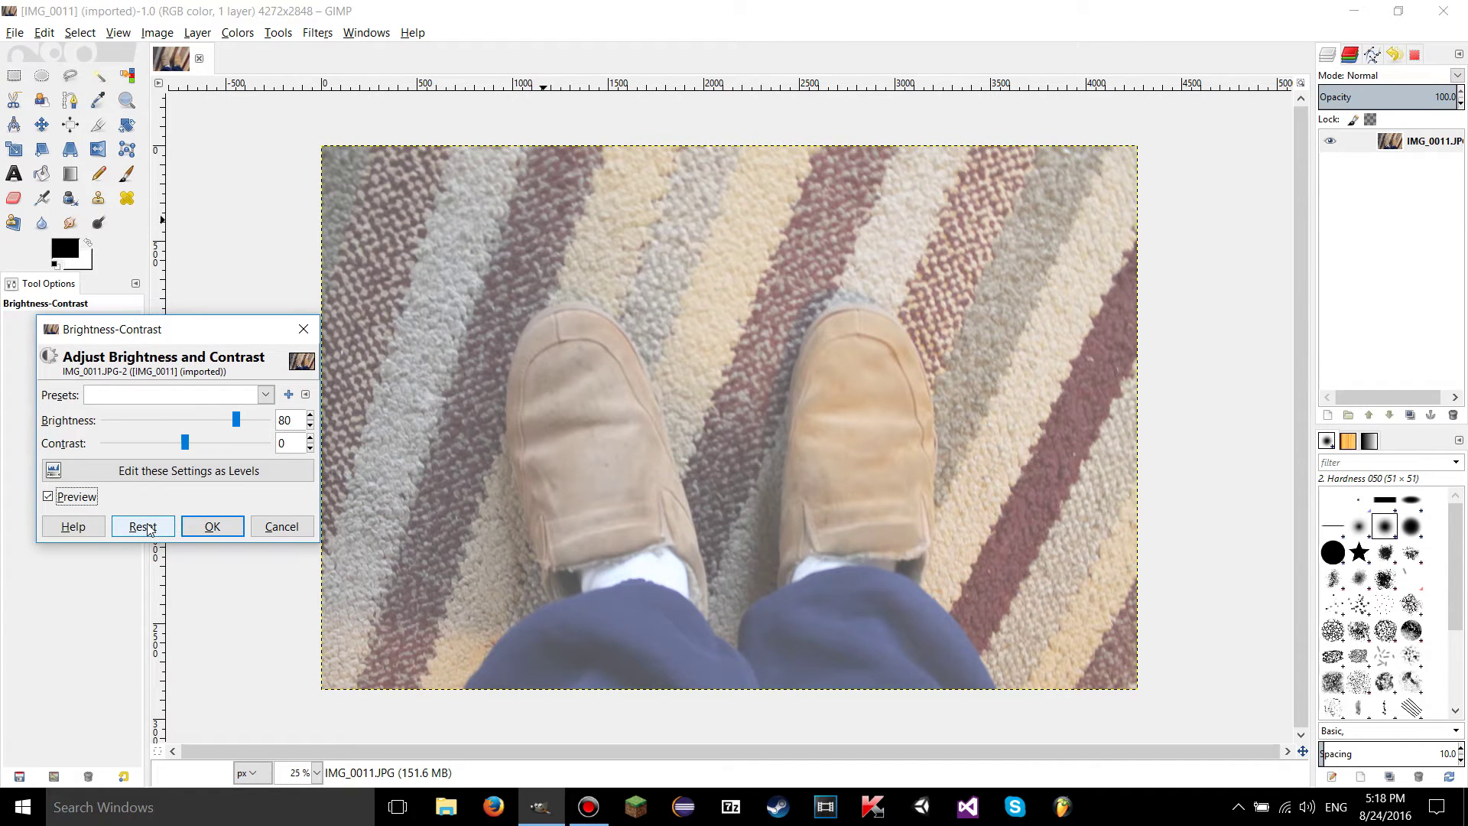
left_click(147, 528)
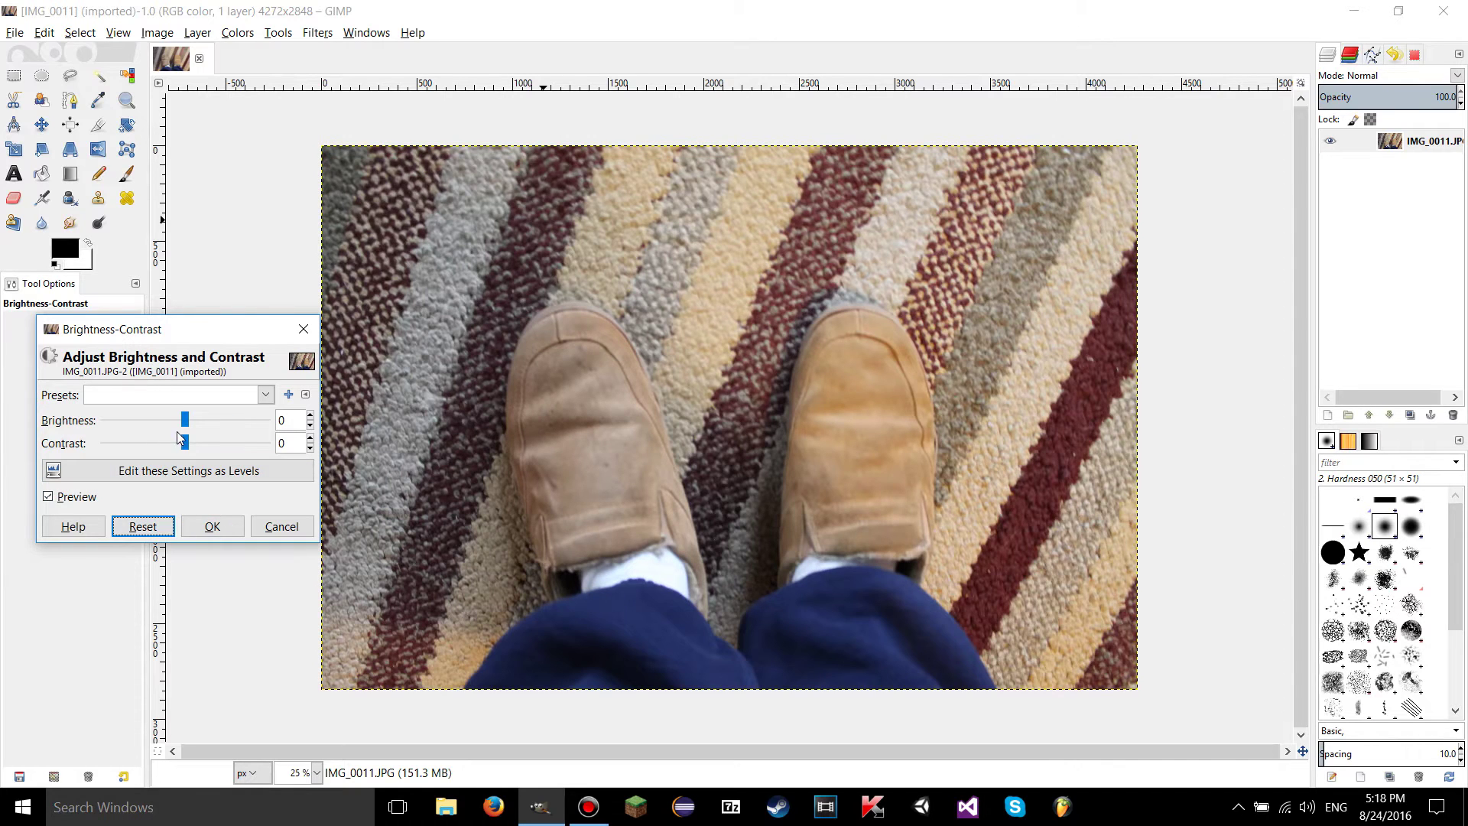
left_click_drag(185, 453, 251, 450)
left_click(143, 526)
Move the Brightness-Contrast dialog over the middle of the image and check its list of presets
left_click_drag(109, 330, 622, 275)
left_click(626, 344)
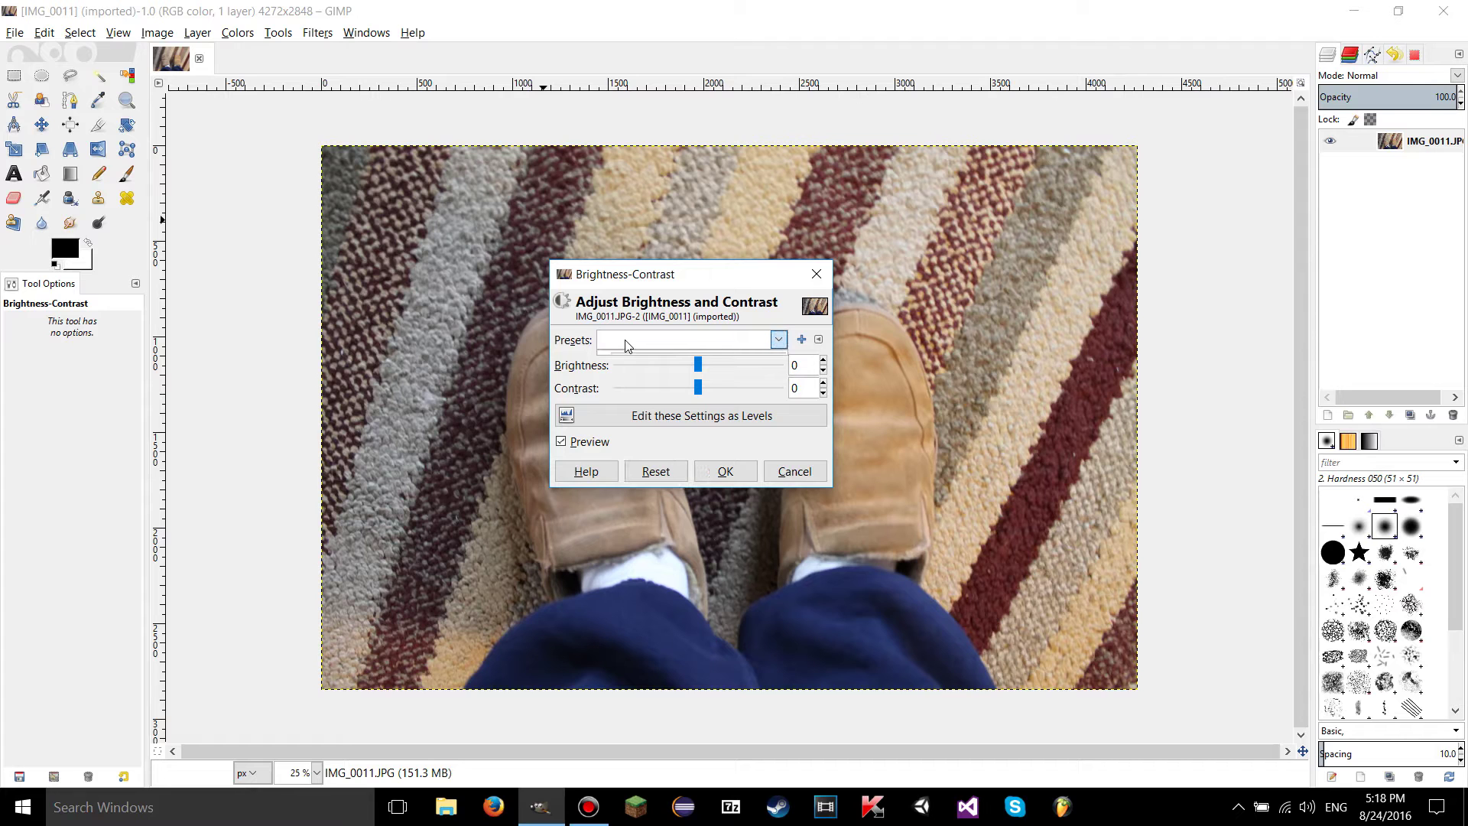
left_click(626, 344)
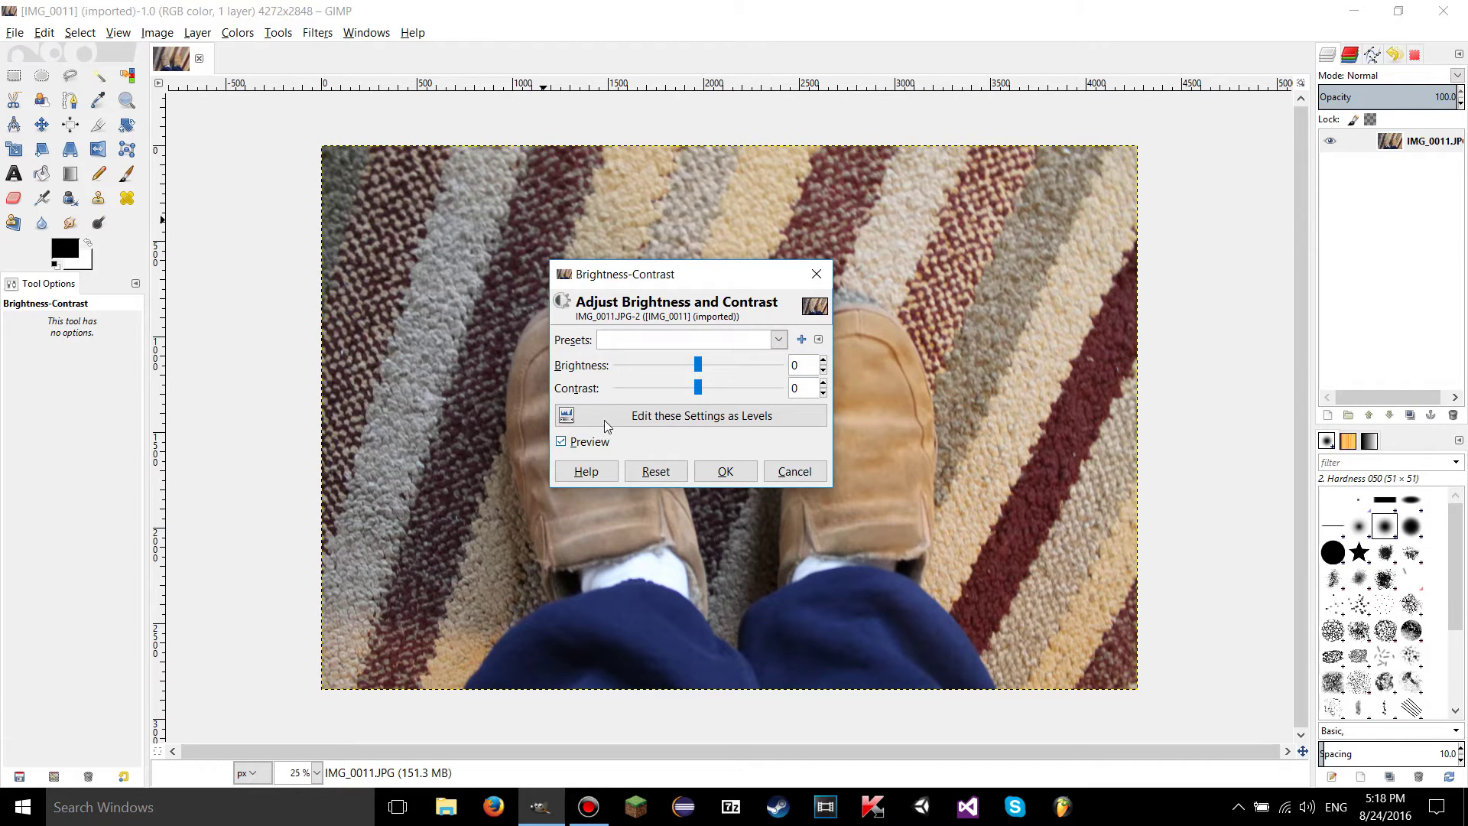
Read through the Brightness-Contrast help page and close both the help and the adjustment dialog
left_click(594, 469)
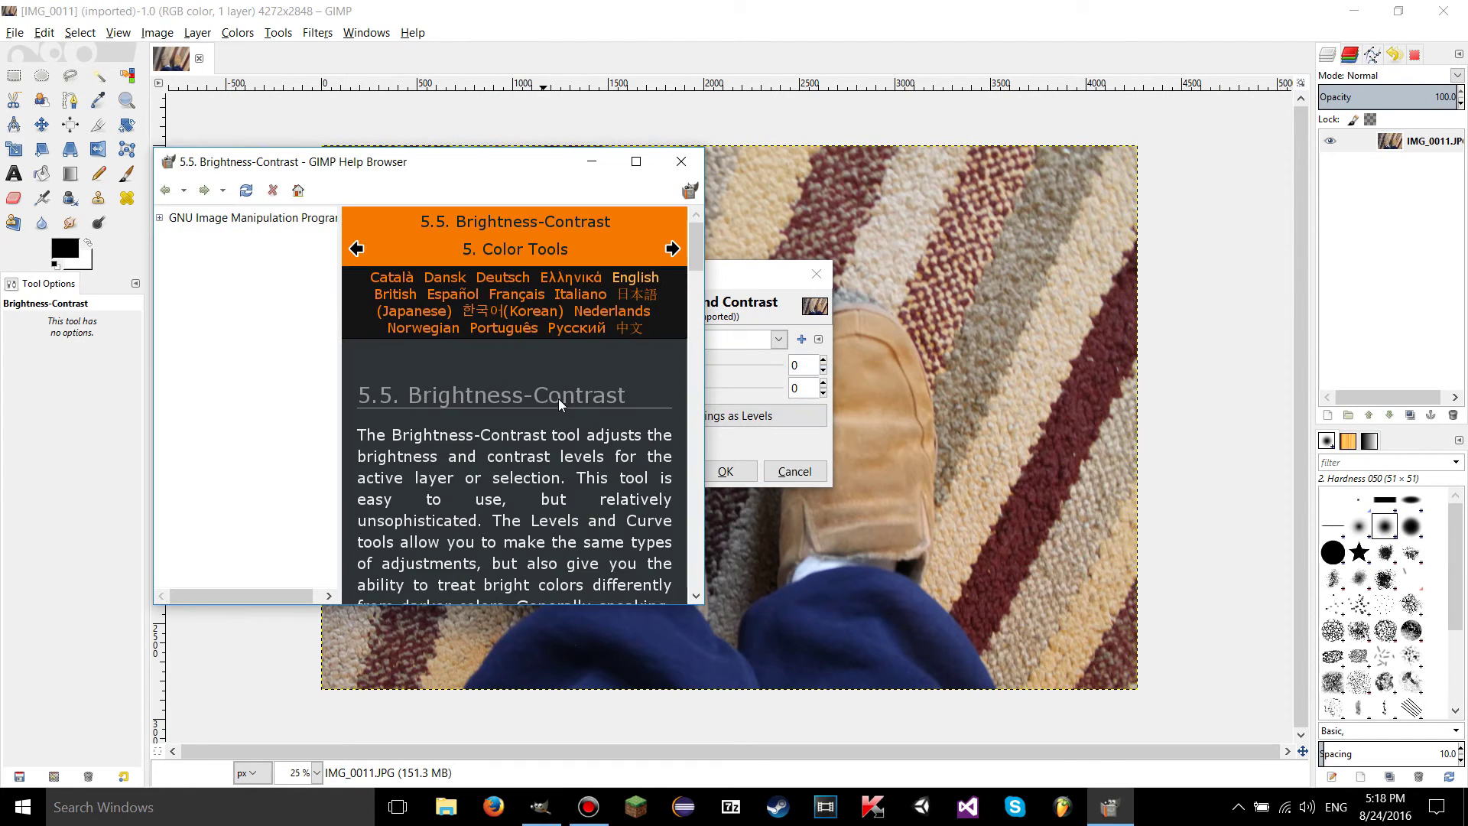
scroll(559, 399, "down", 5)
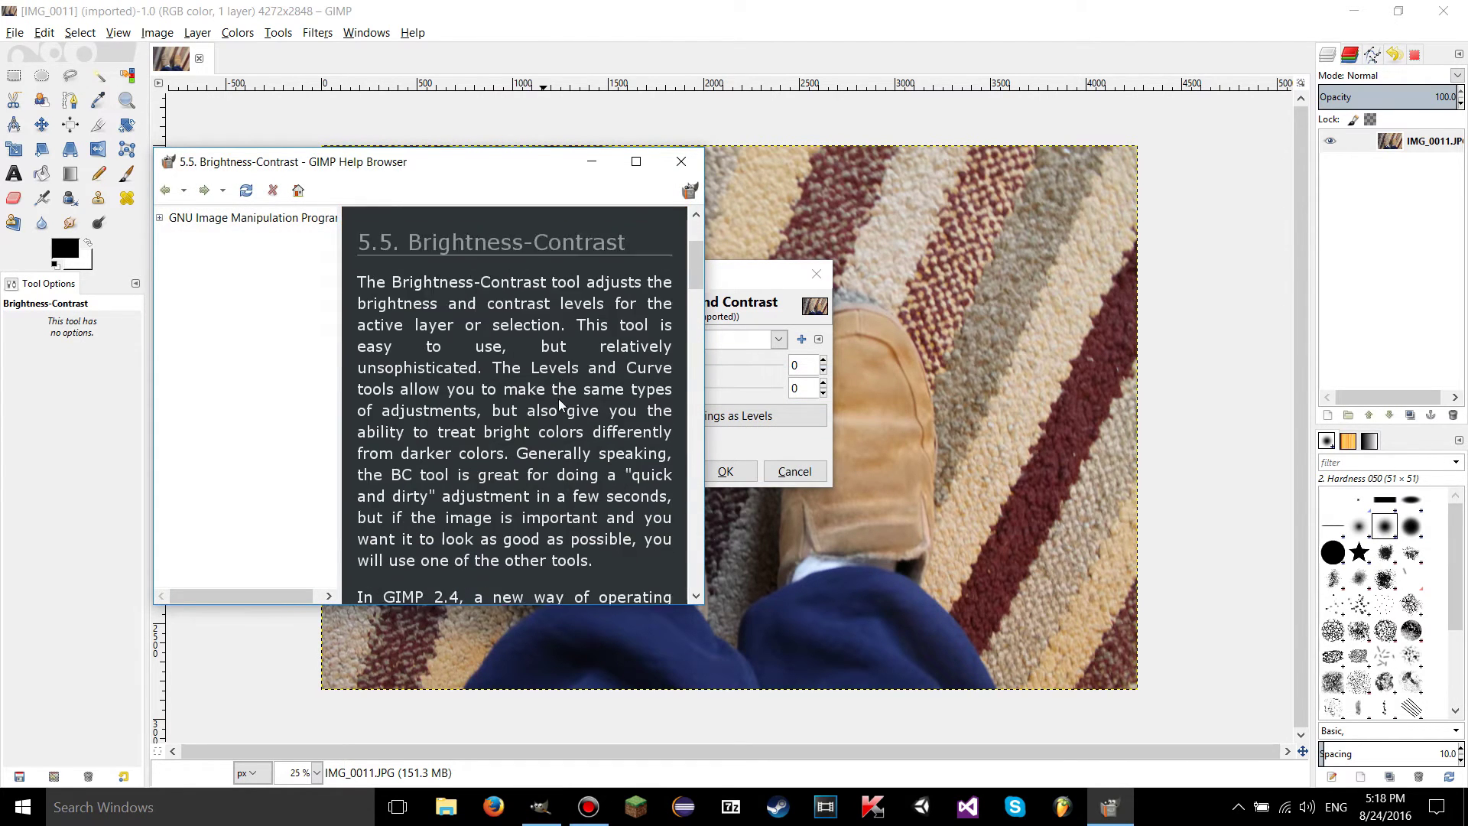
scroll(559, 405, "down", 7)
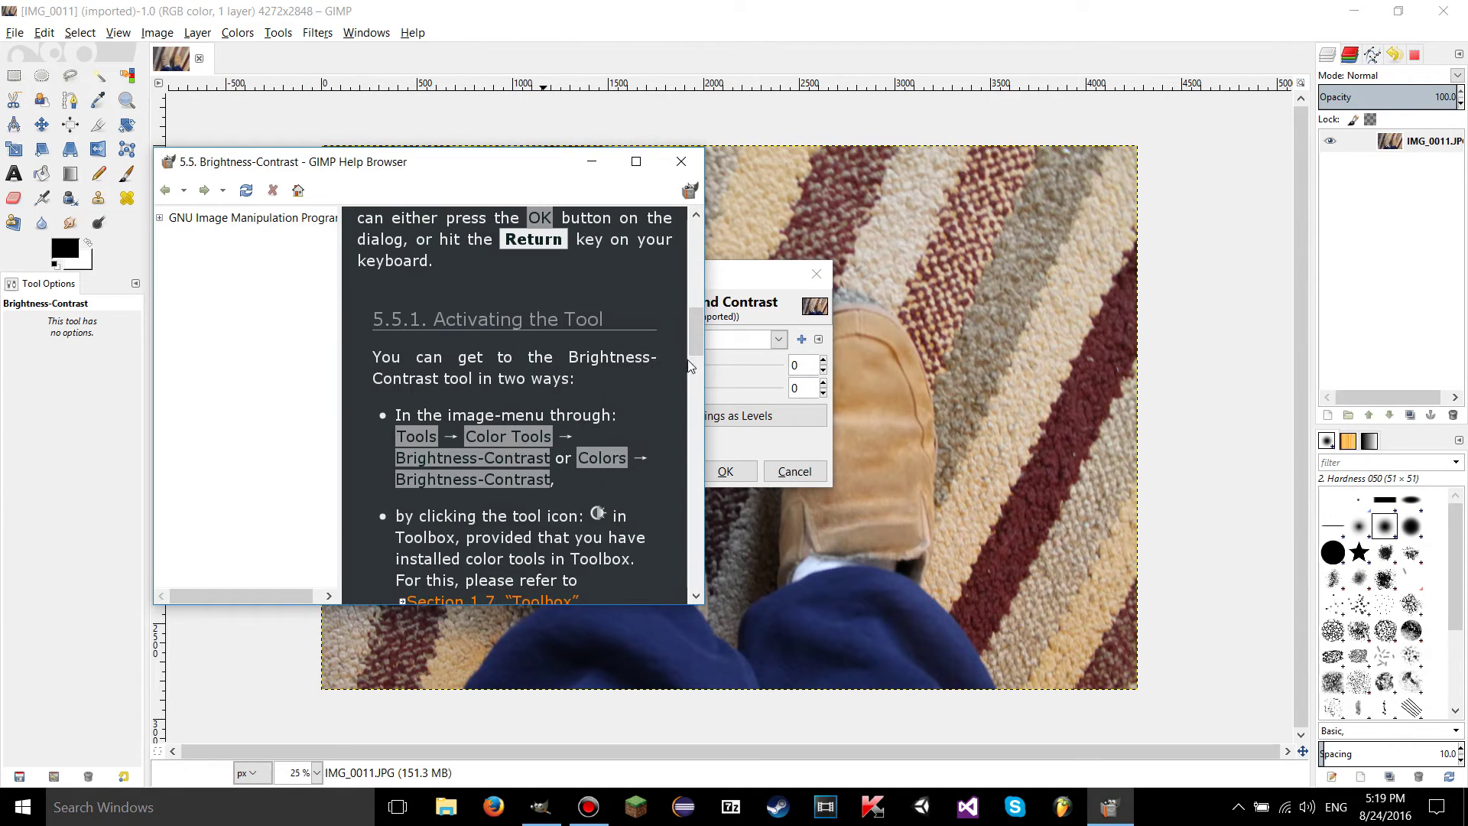
scroll(695, 389, "down", 5)
left_click_drag(695, 383, 683, 220)
left_click(681, 162)
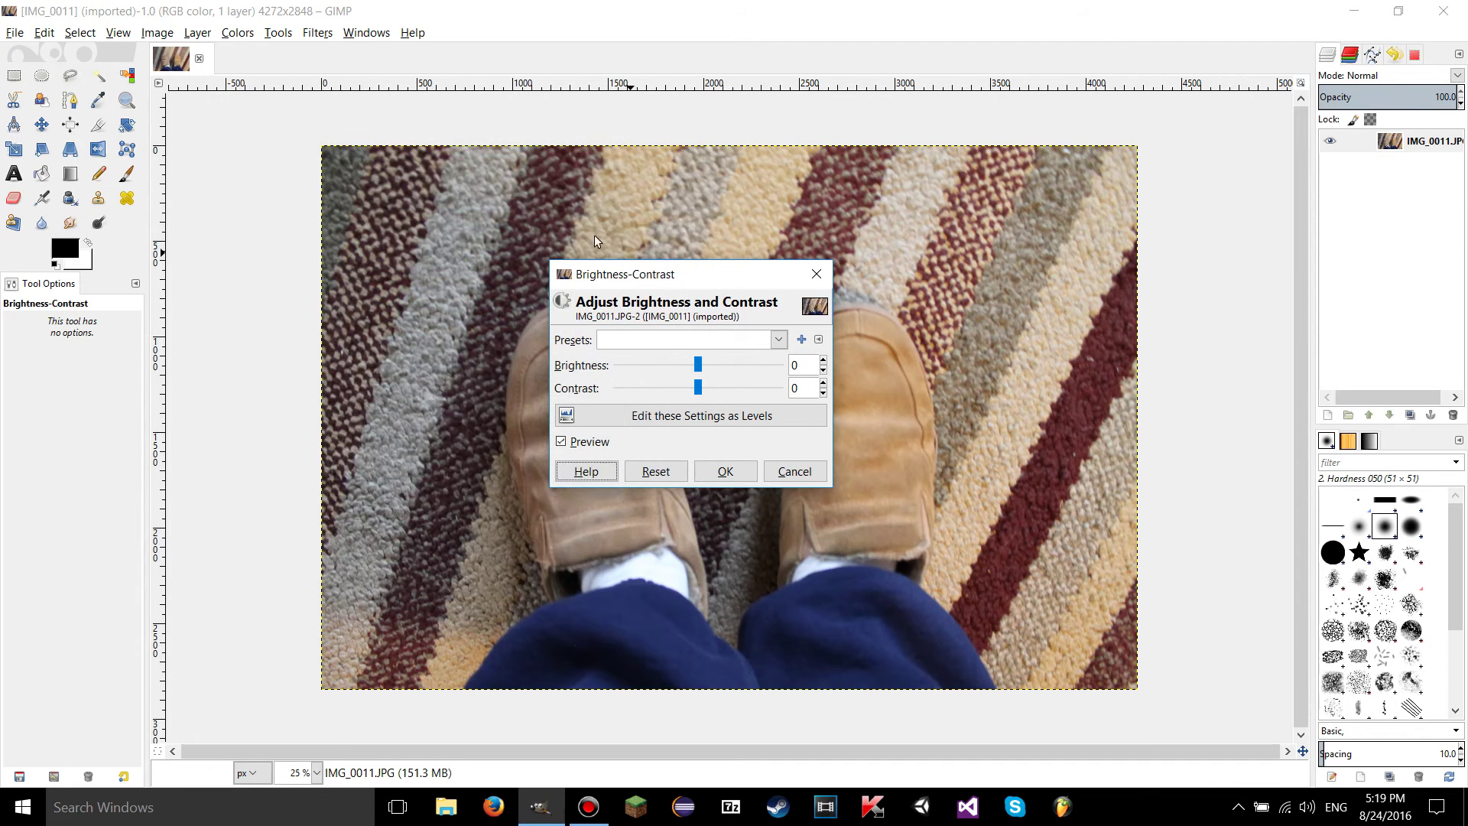
left_click(817, 274)
left_click(237, 33)
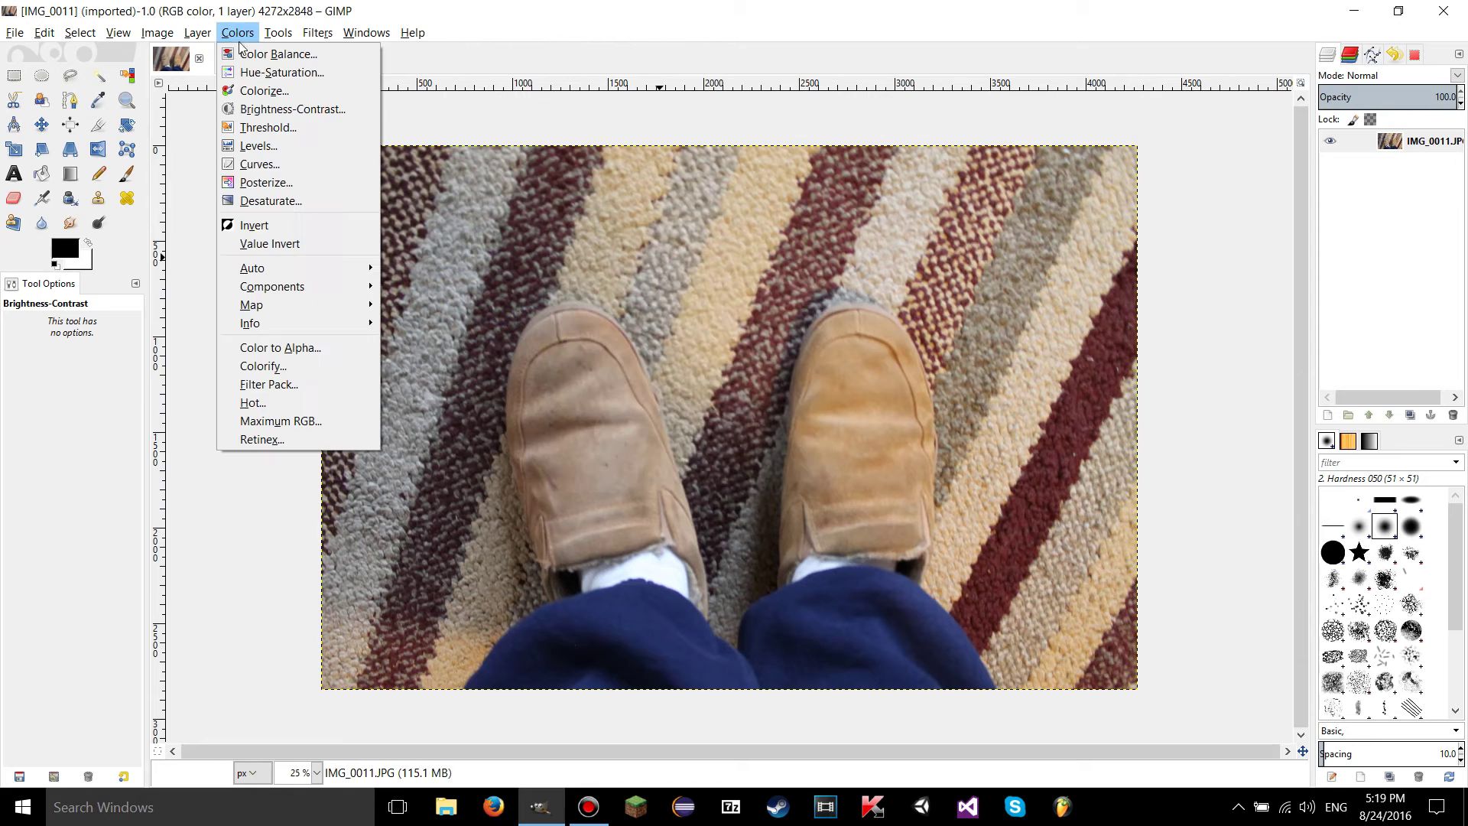
left_click(243, 54)
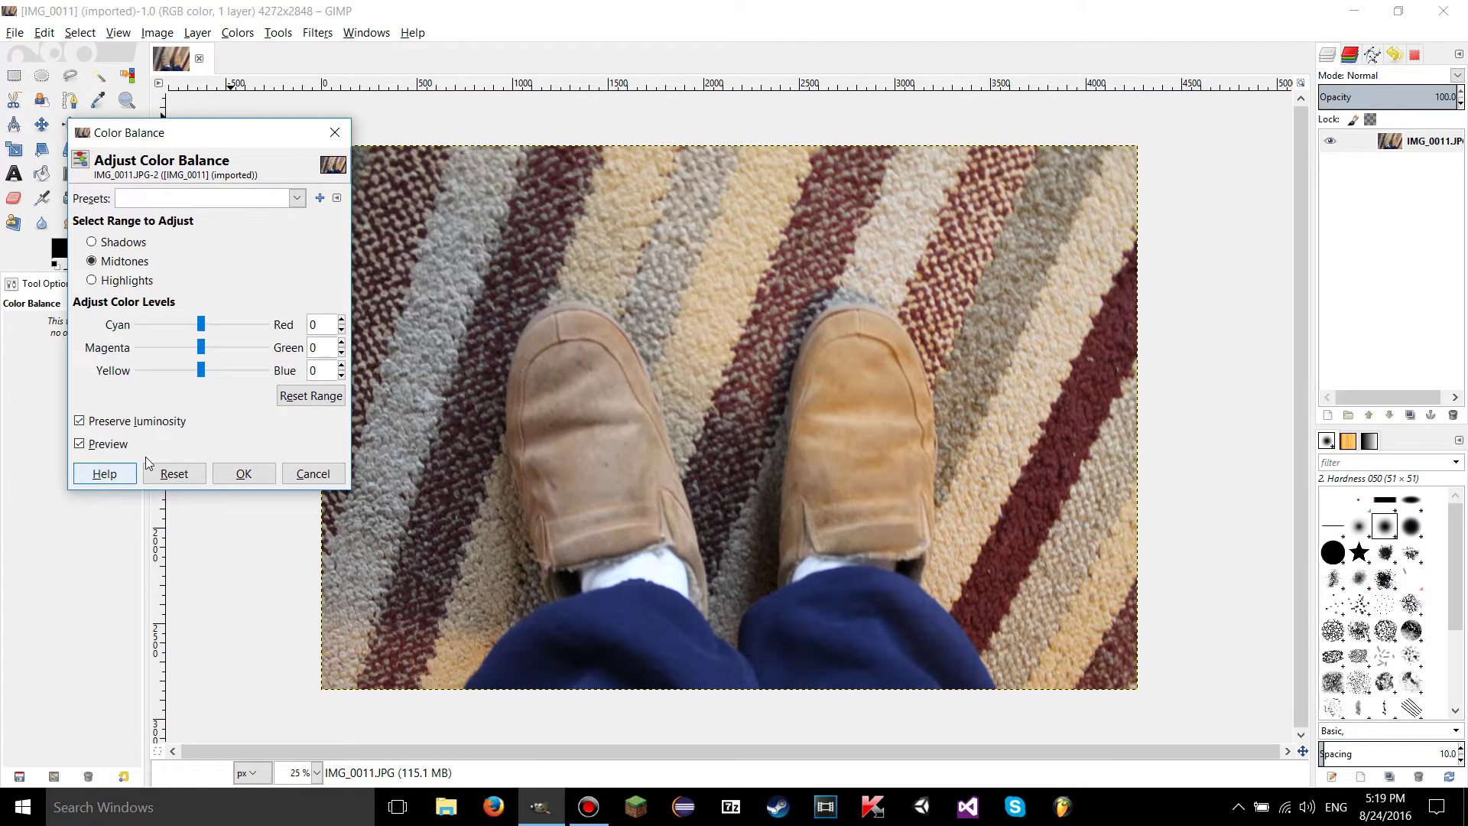
left_click(314, 474)
left_click(237, 33)
left_click(253, 90)
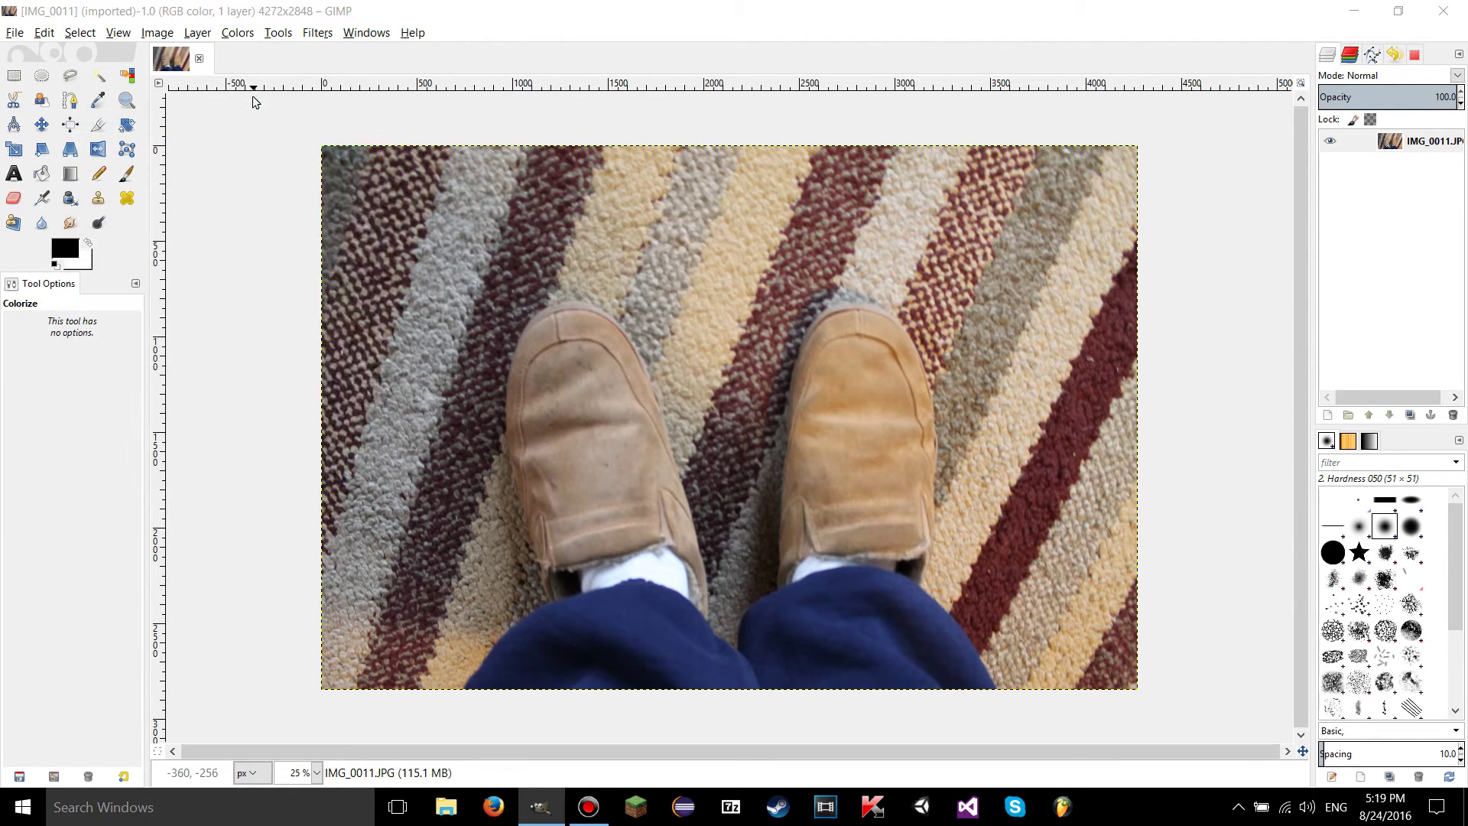
left_click(481, 403)
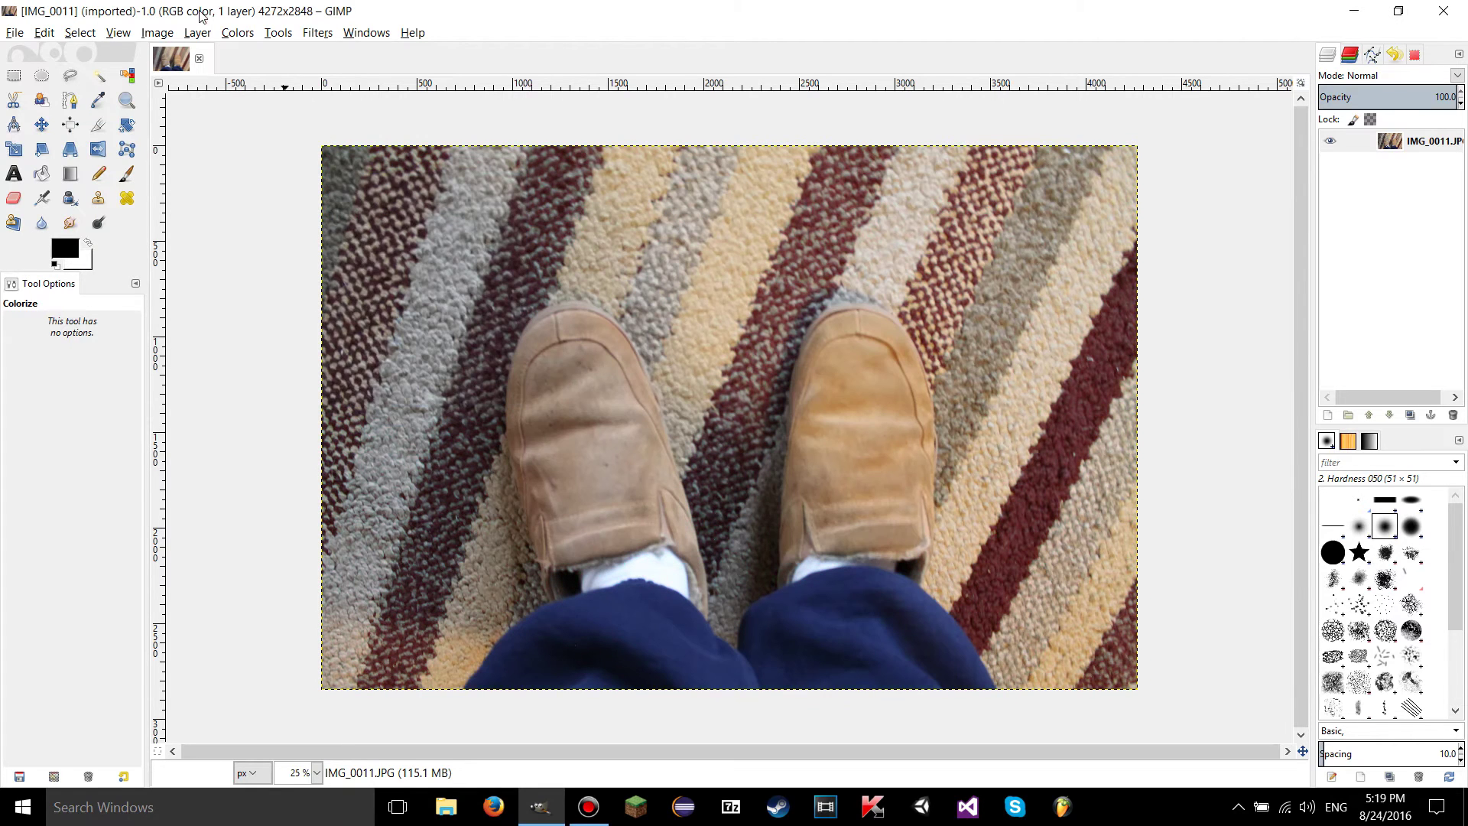
Reopen Brightness-Contrast, view its settings as Levels, and cancel the Levels adjustment
left_click(235, 35)
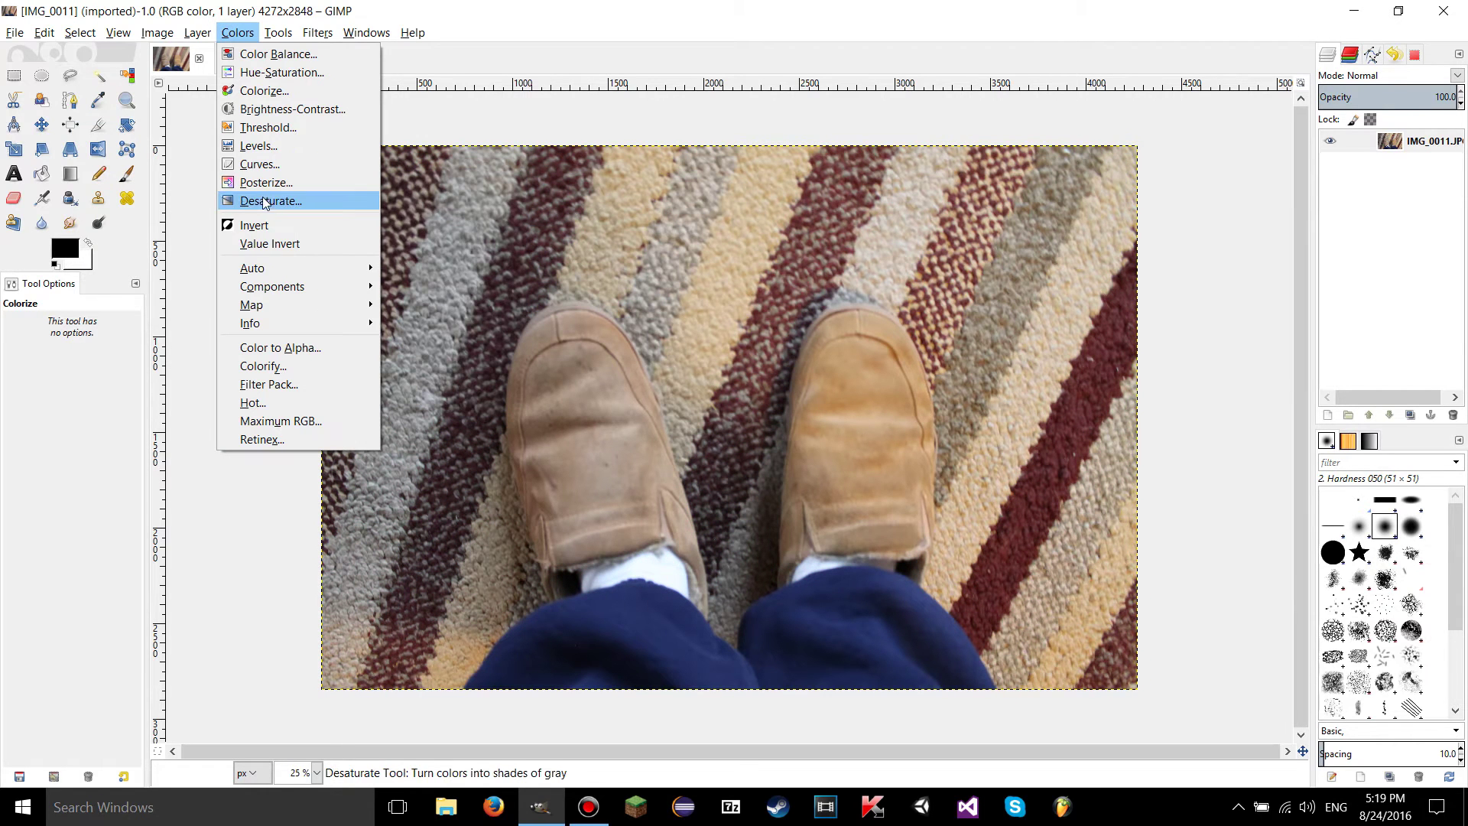
left_click(255, 109)
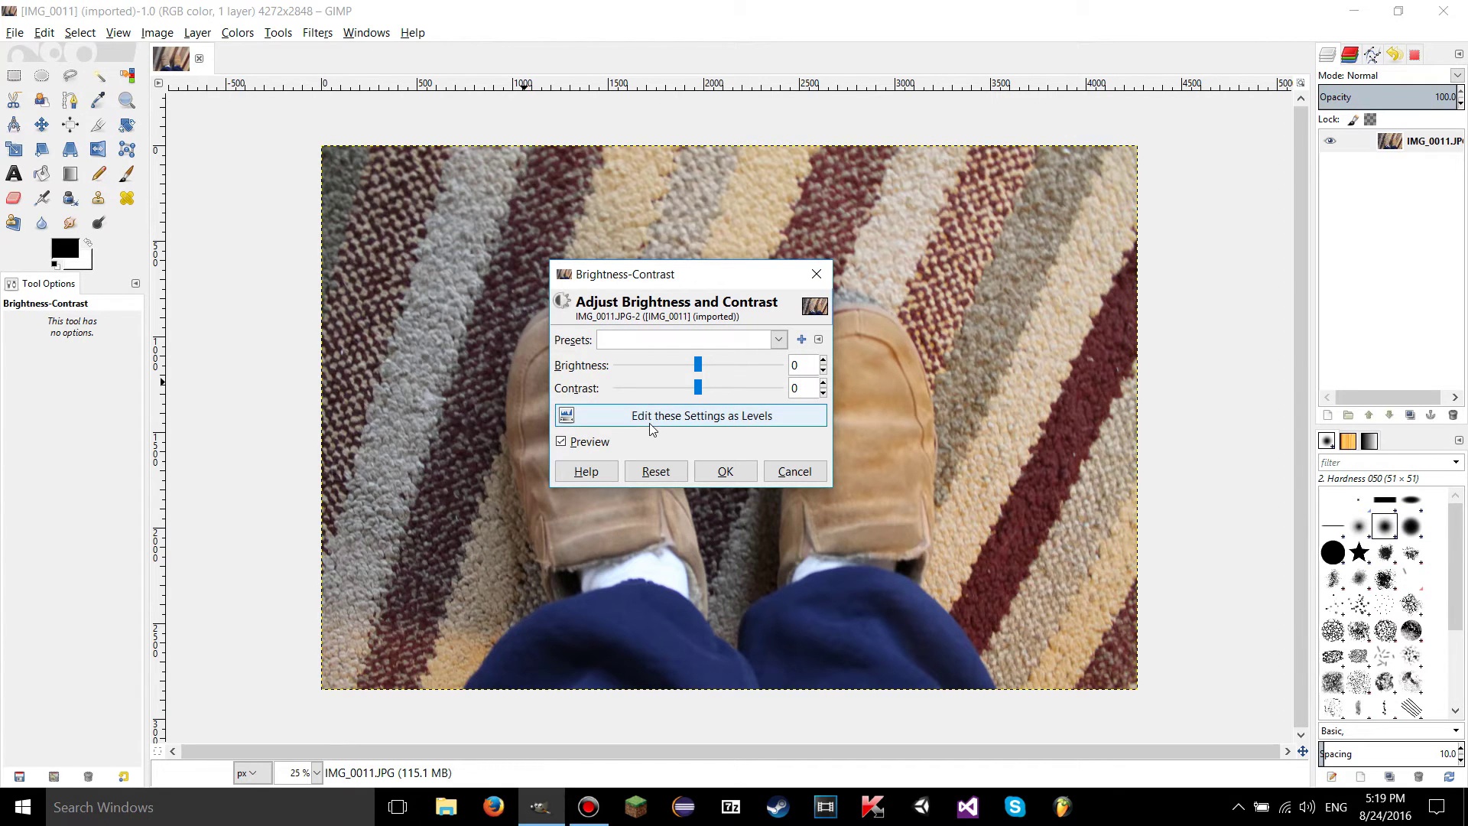
left_click(728, 422)
mouse_move(376, 161)
left_mouse_down()
mouse_move(456, 168)
mouse_move(377, 165)
left_mouse_up()
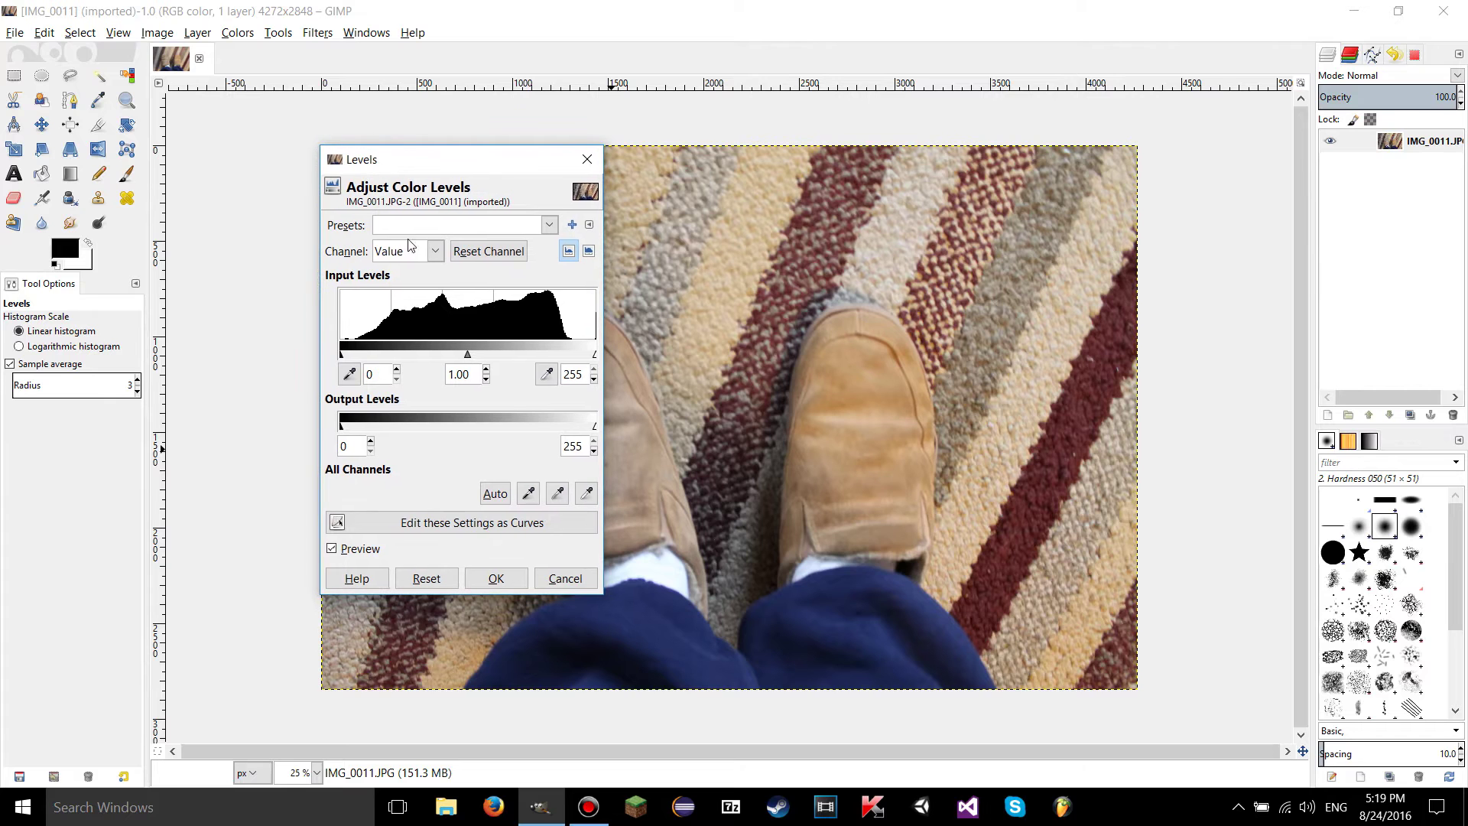
left_click(564, 579)
Start a Brightness-Contrast adjustment with brightness 74 and contrast 78, moving the dialog off part of the image
left_click(237, 33)
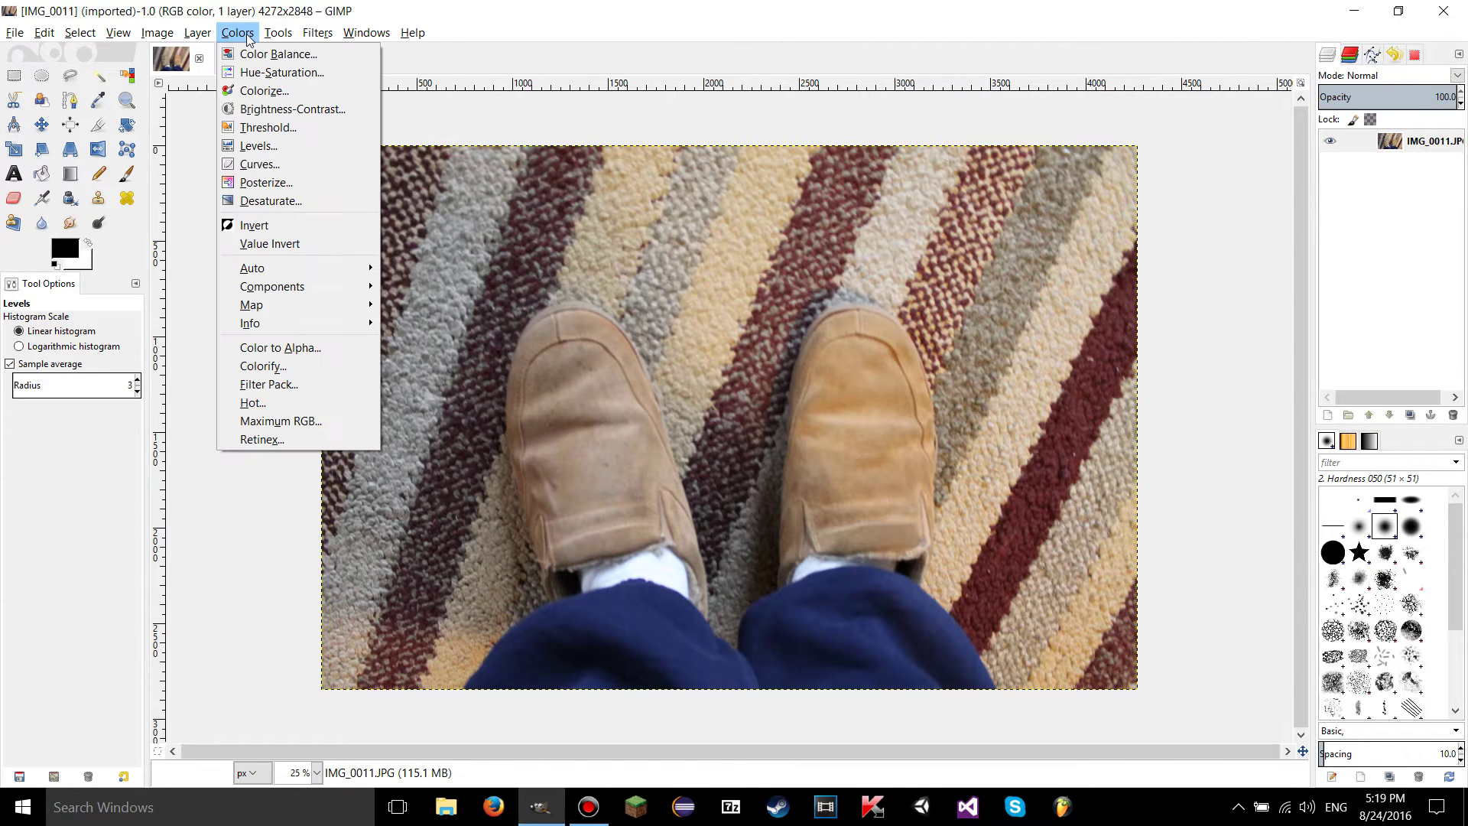
left_click(296, 112)
left_click_drag(701, 365, 745, 365)
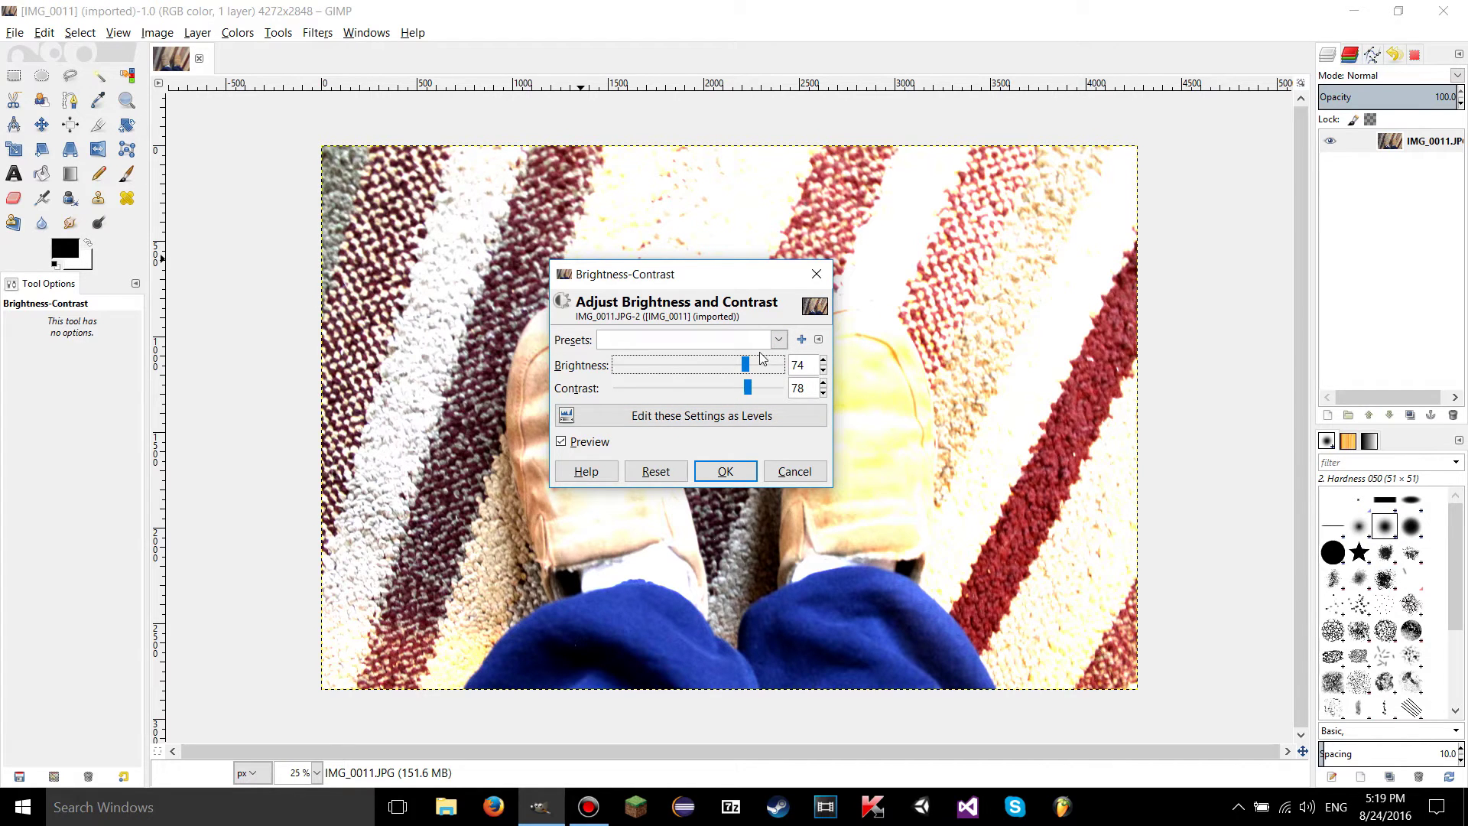
left_click_drag(724, 269, 577, 247)
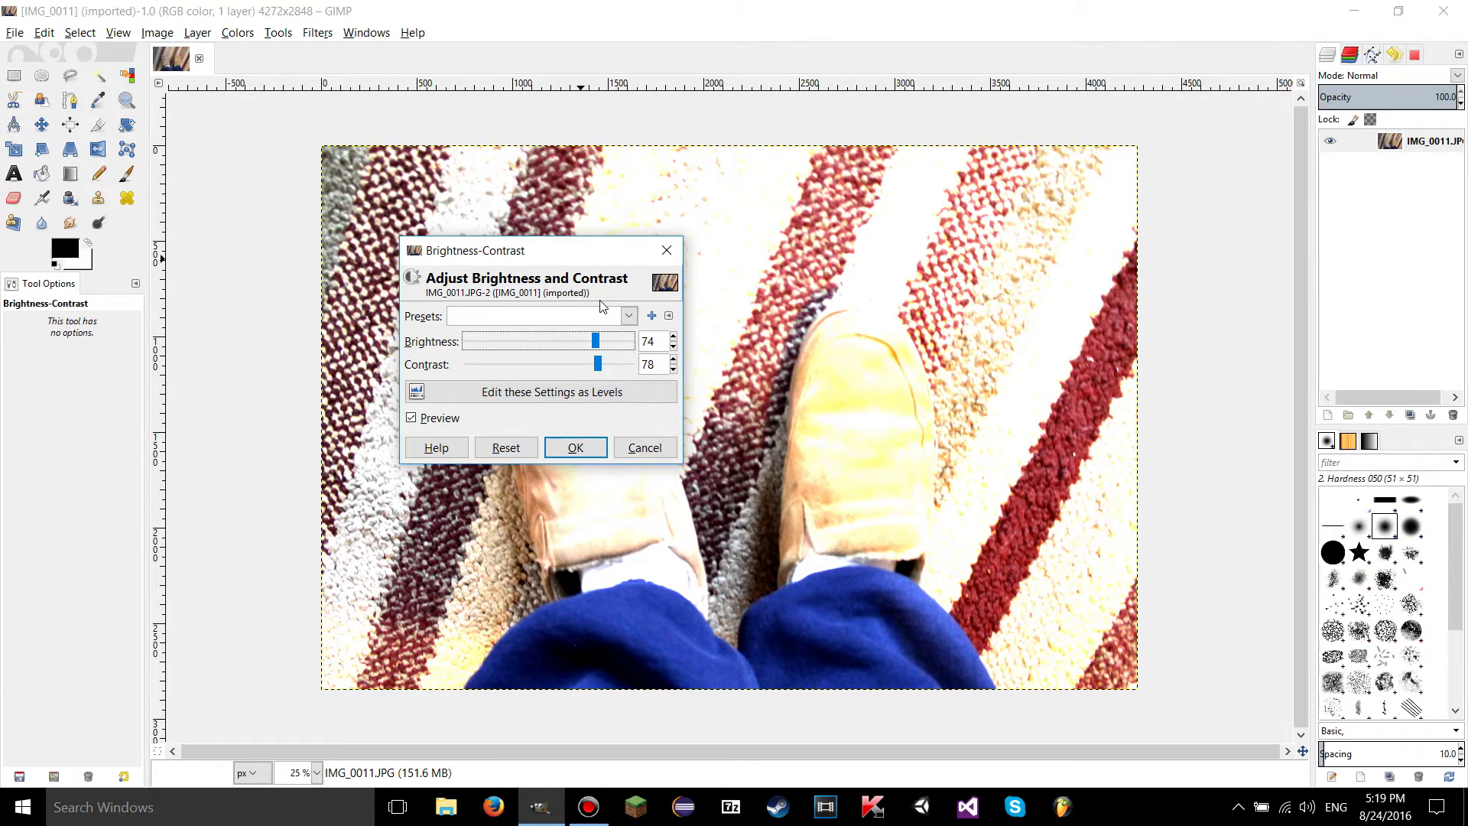
Check the presets list and the options for importing, exporting and managing Brightness-Contrast settings
left_click(547, 321)
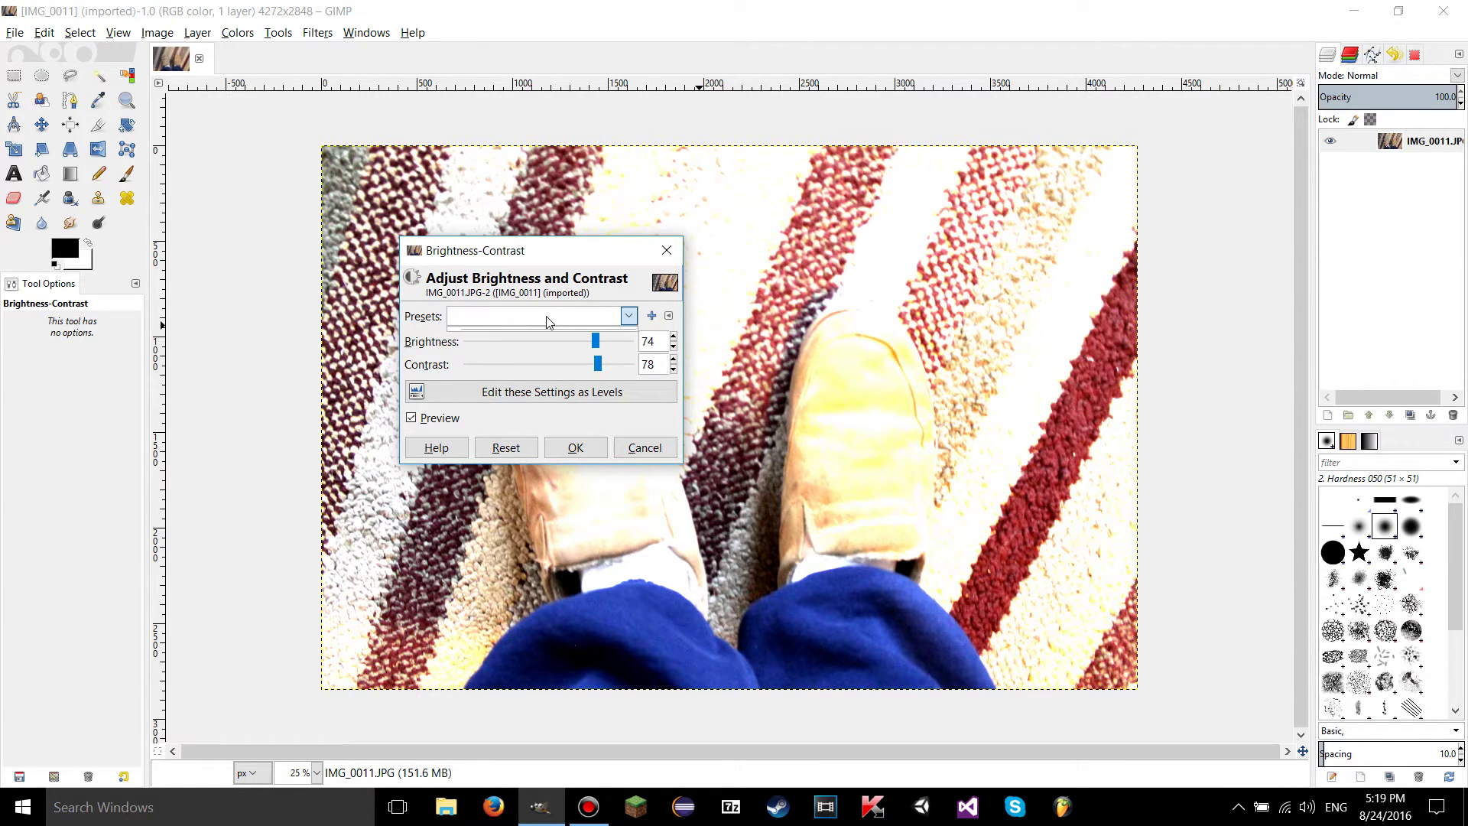
left_click(670, 316)
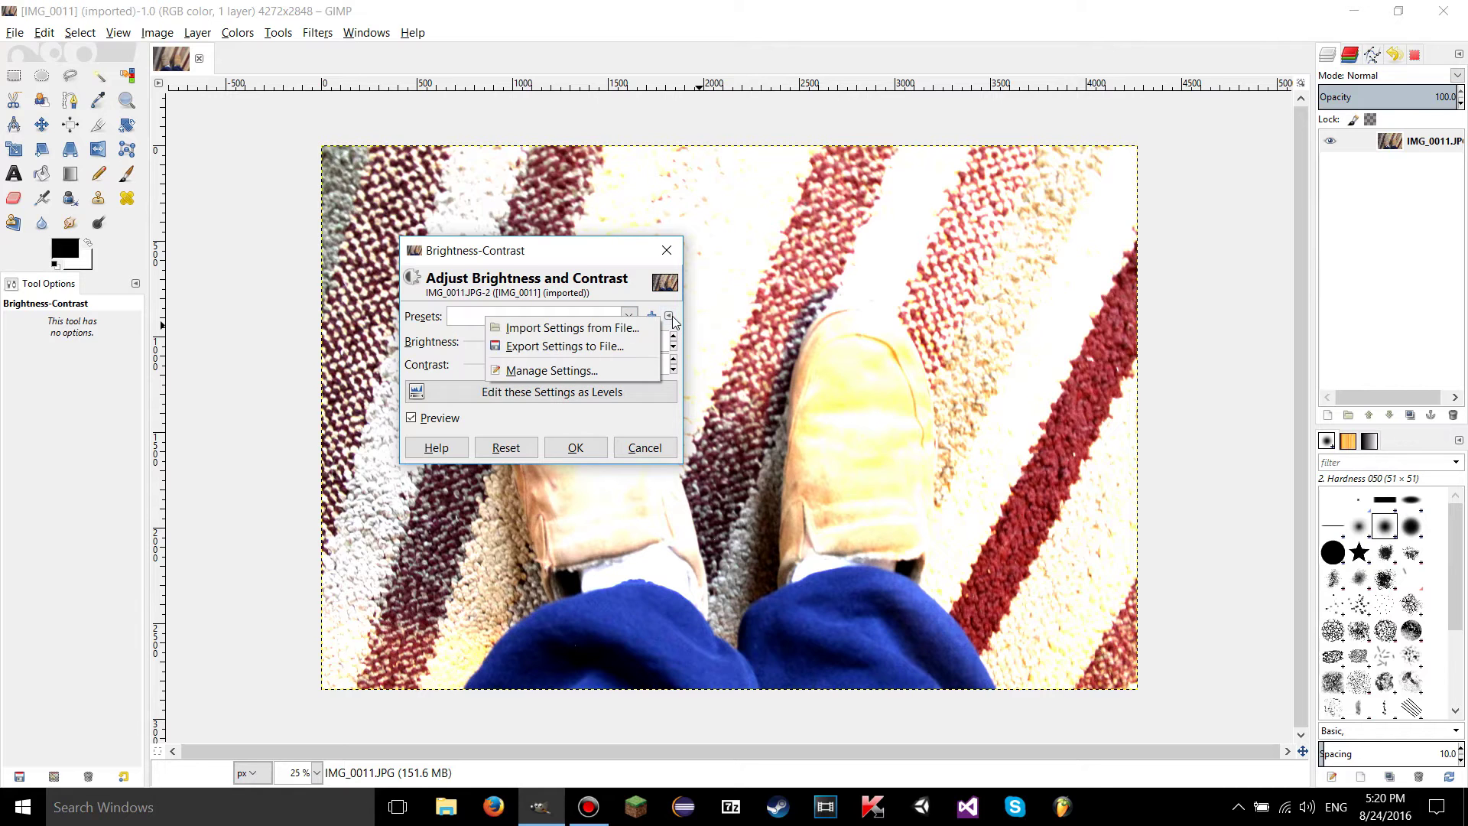
left_click(673, 319)
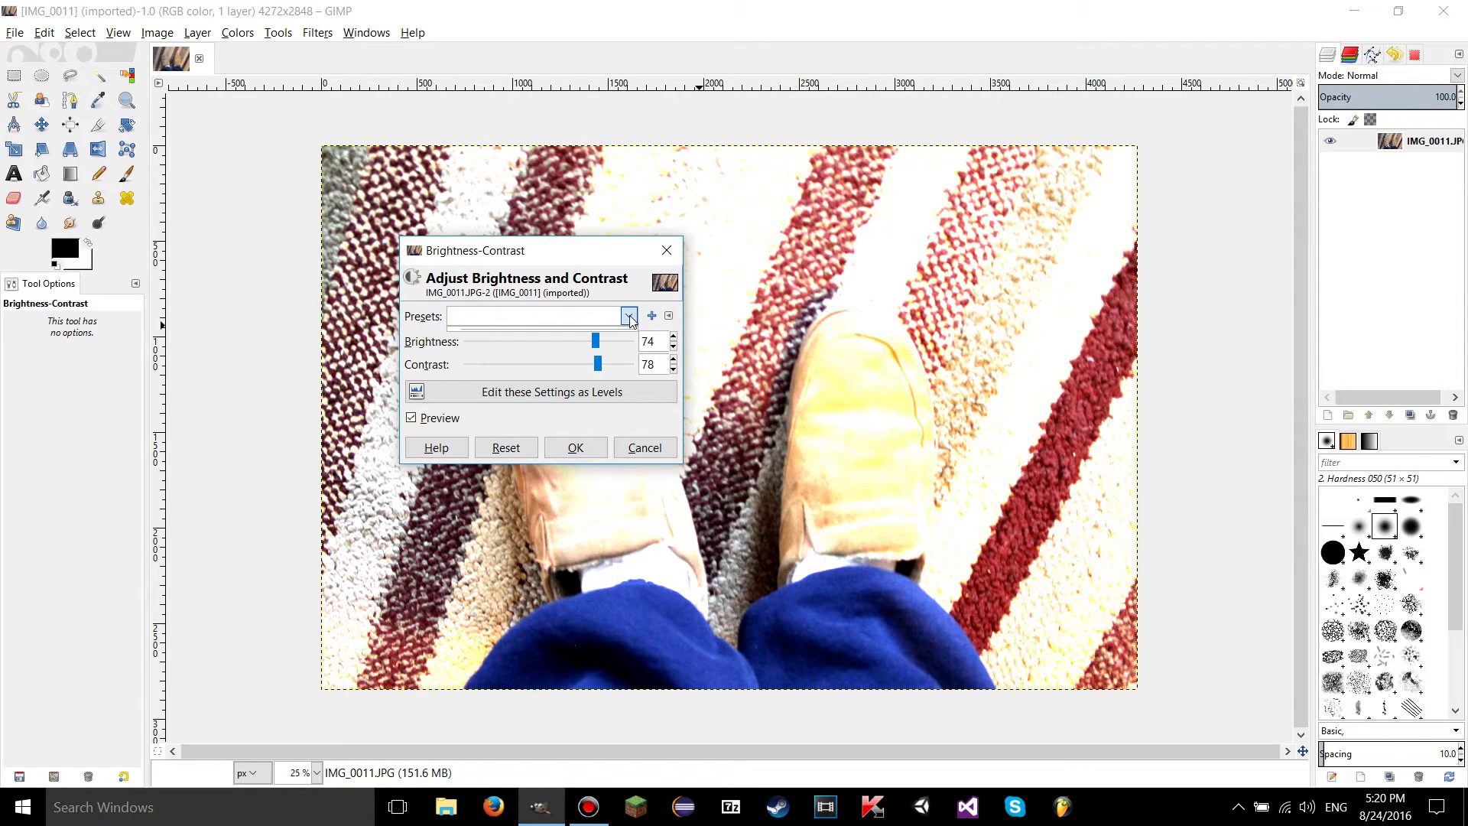
left_click(439, 318)
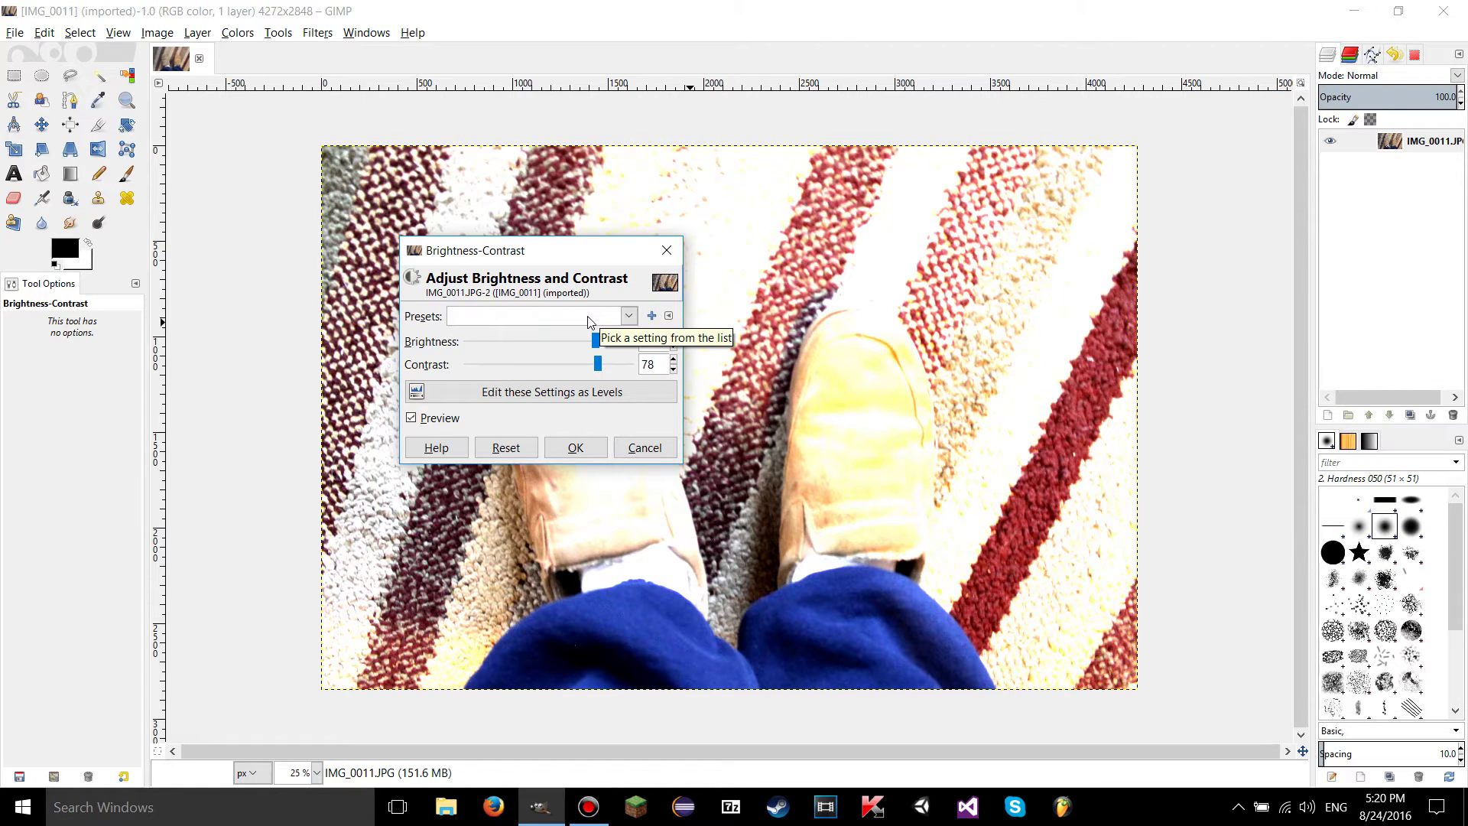
Set brightness to 92 and contrast to 93, and save these settings as a favorite named "A setting"
left_click(606, 341)
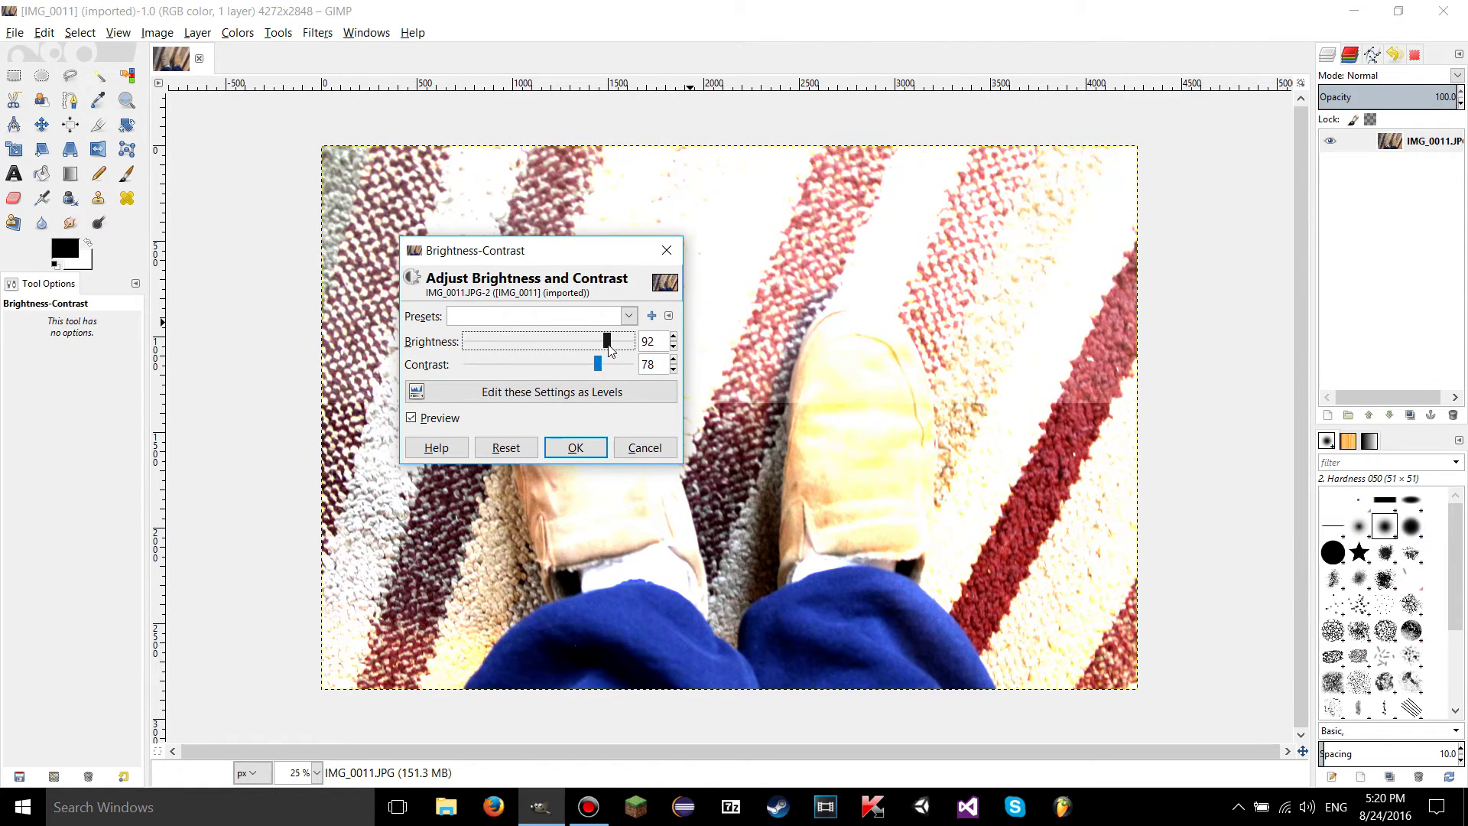
left_click(609, 364)
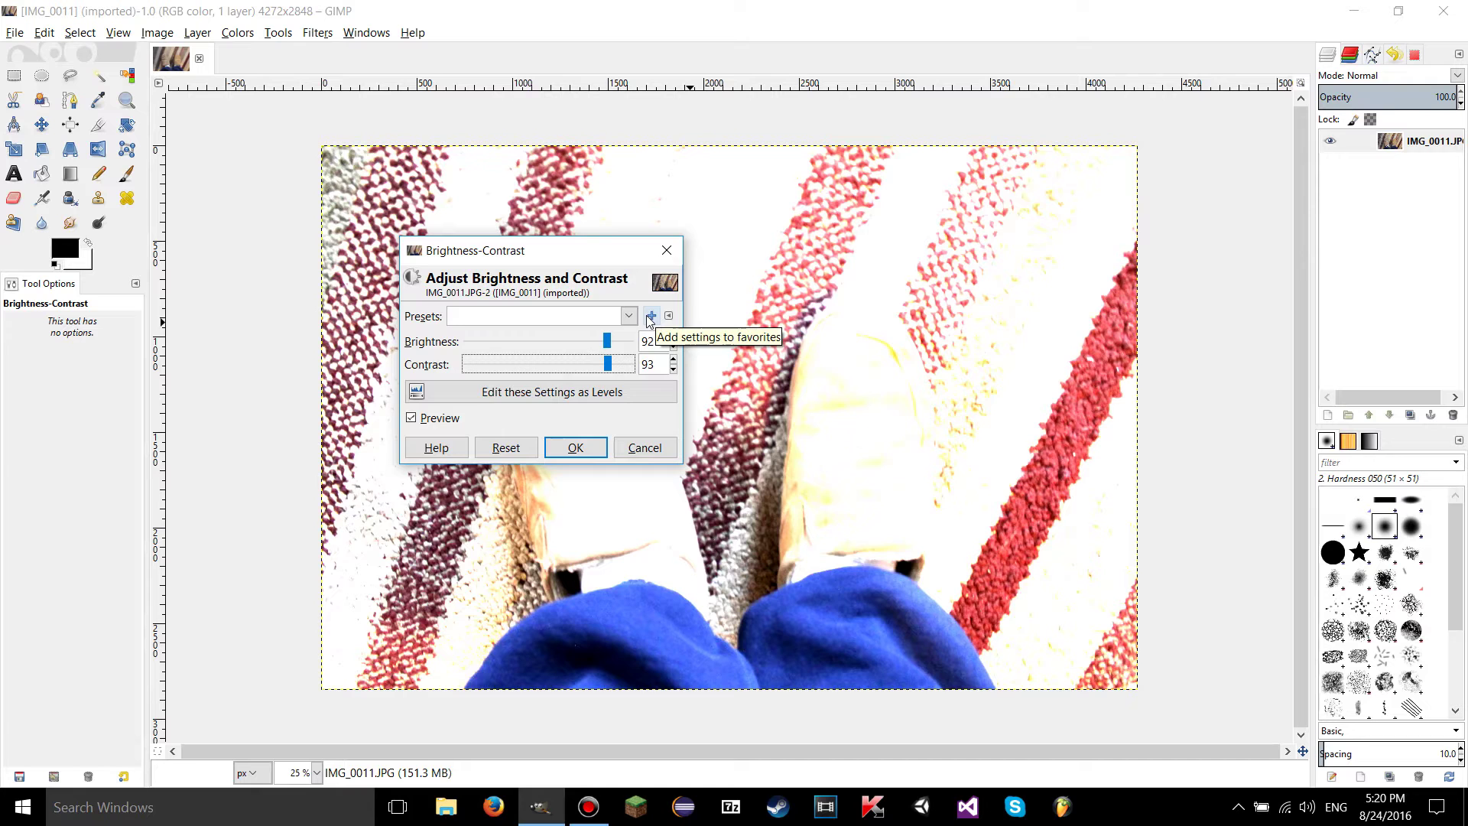
left_click(649, 319)
left_click_drag(585, 329, 424, 372)
left_click_drag(441, 423, 324, 425)
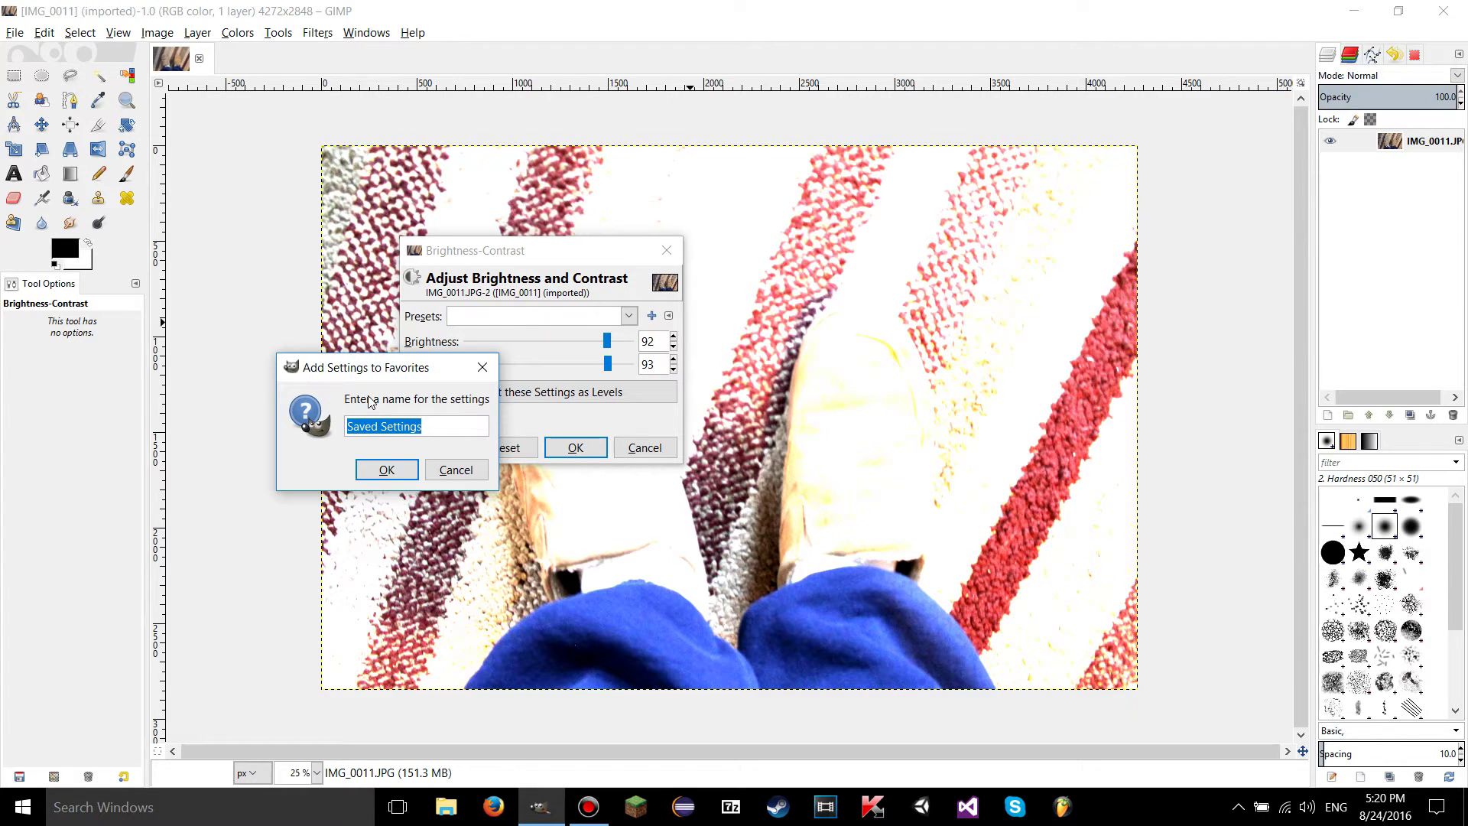
type("A")
left_click(387, 469)
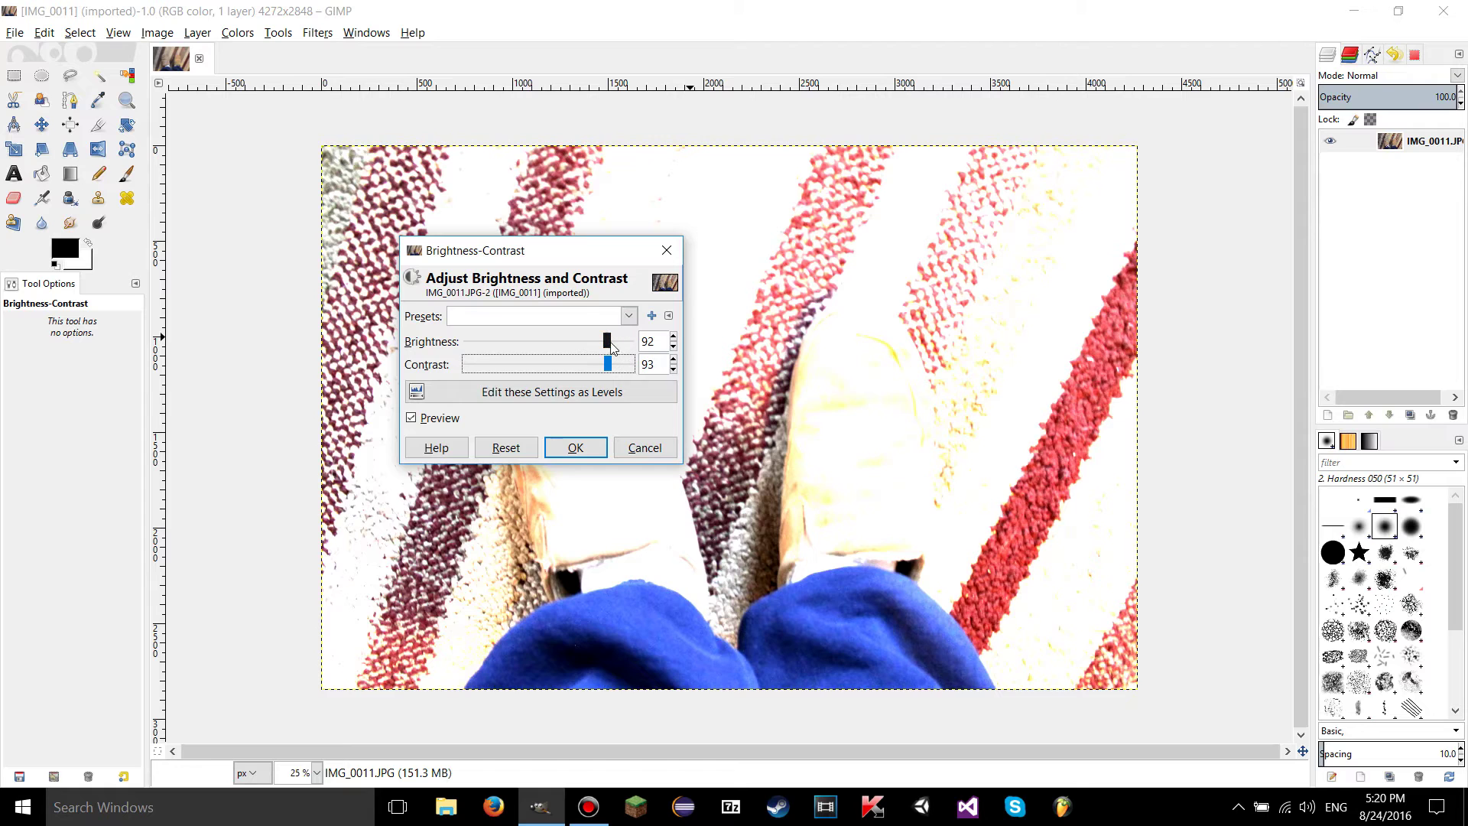
Reset the brightness and contrast and apply the saved "A setting" preset
left_click(506, 450)
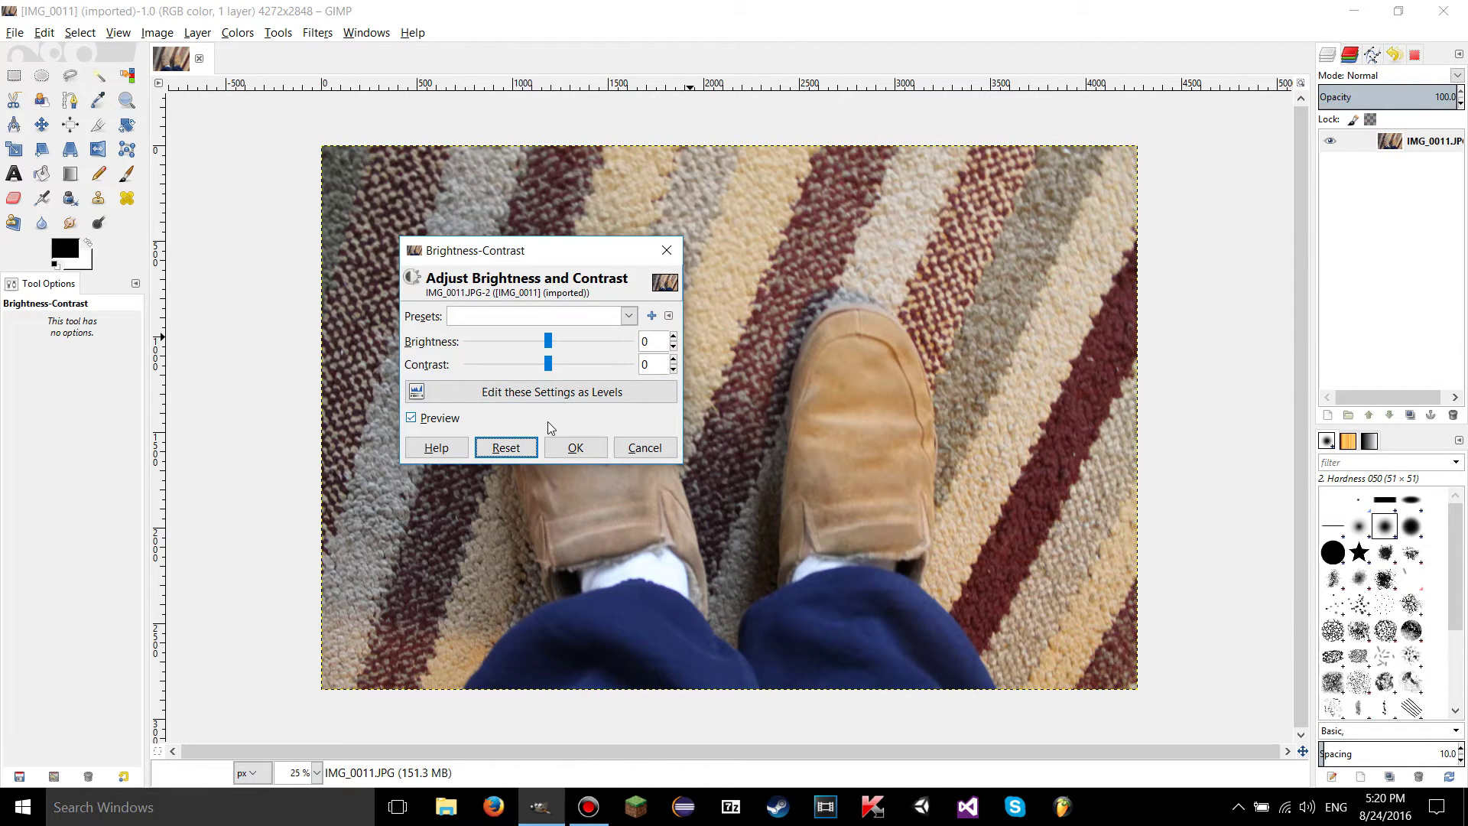
left_click(629, 317)
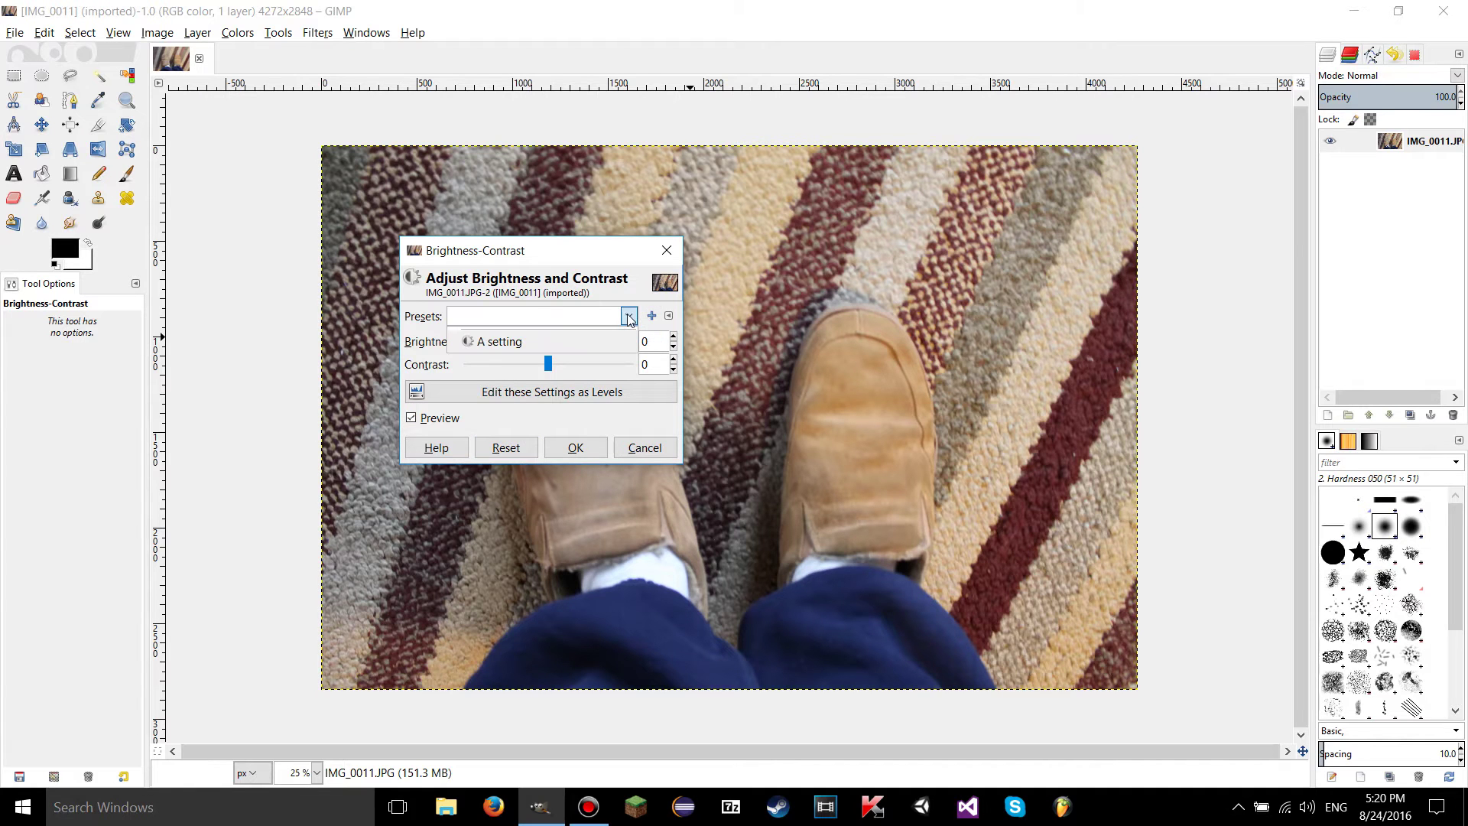
left_click(492, 342)
left_click(601, 316)
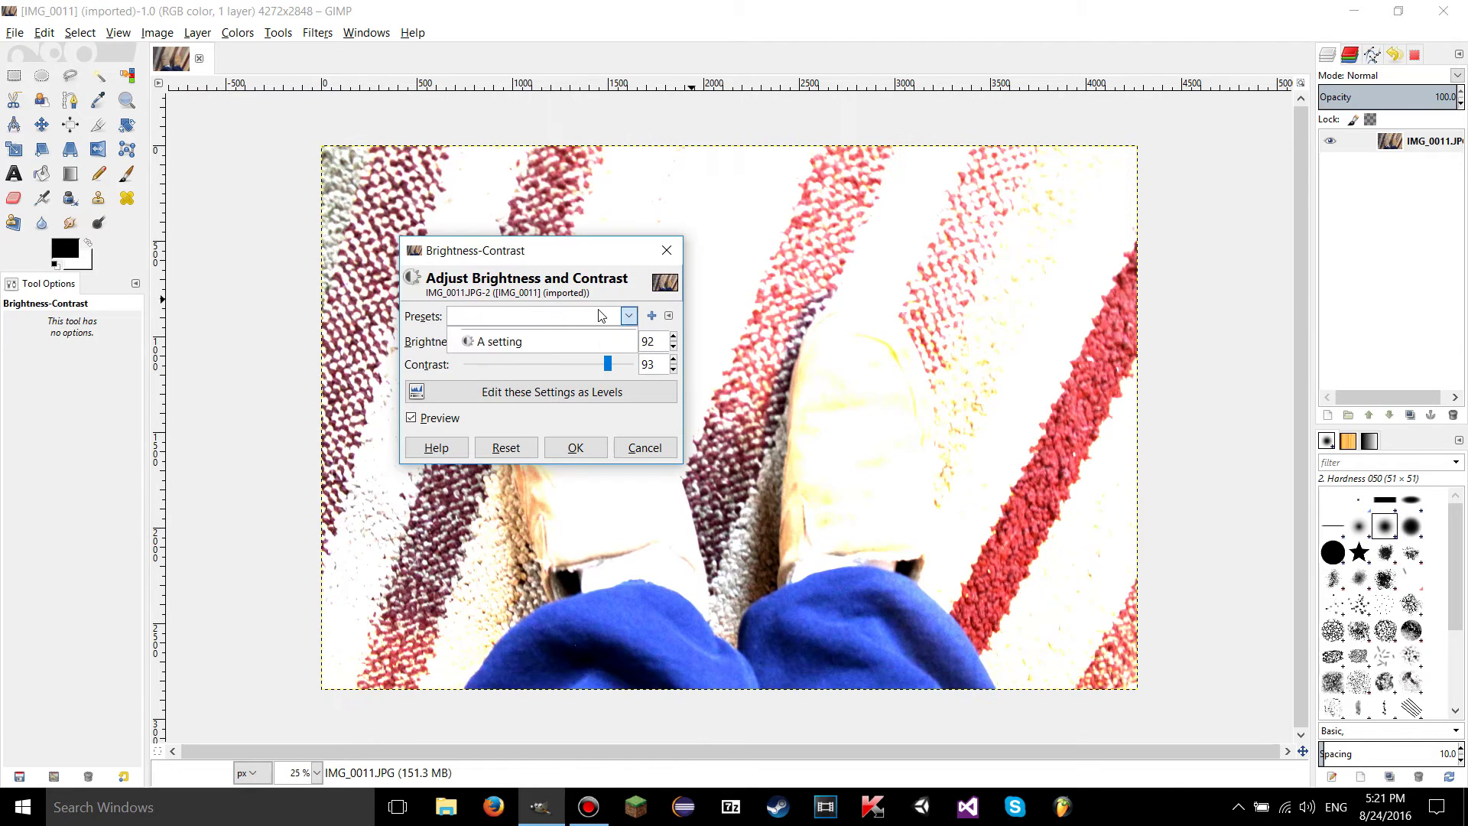
left_click(601, 316)
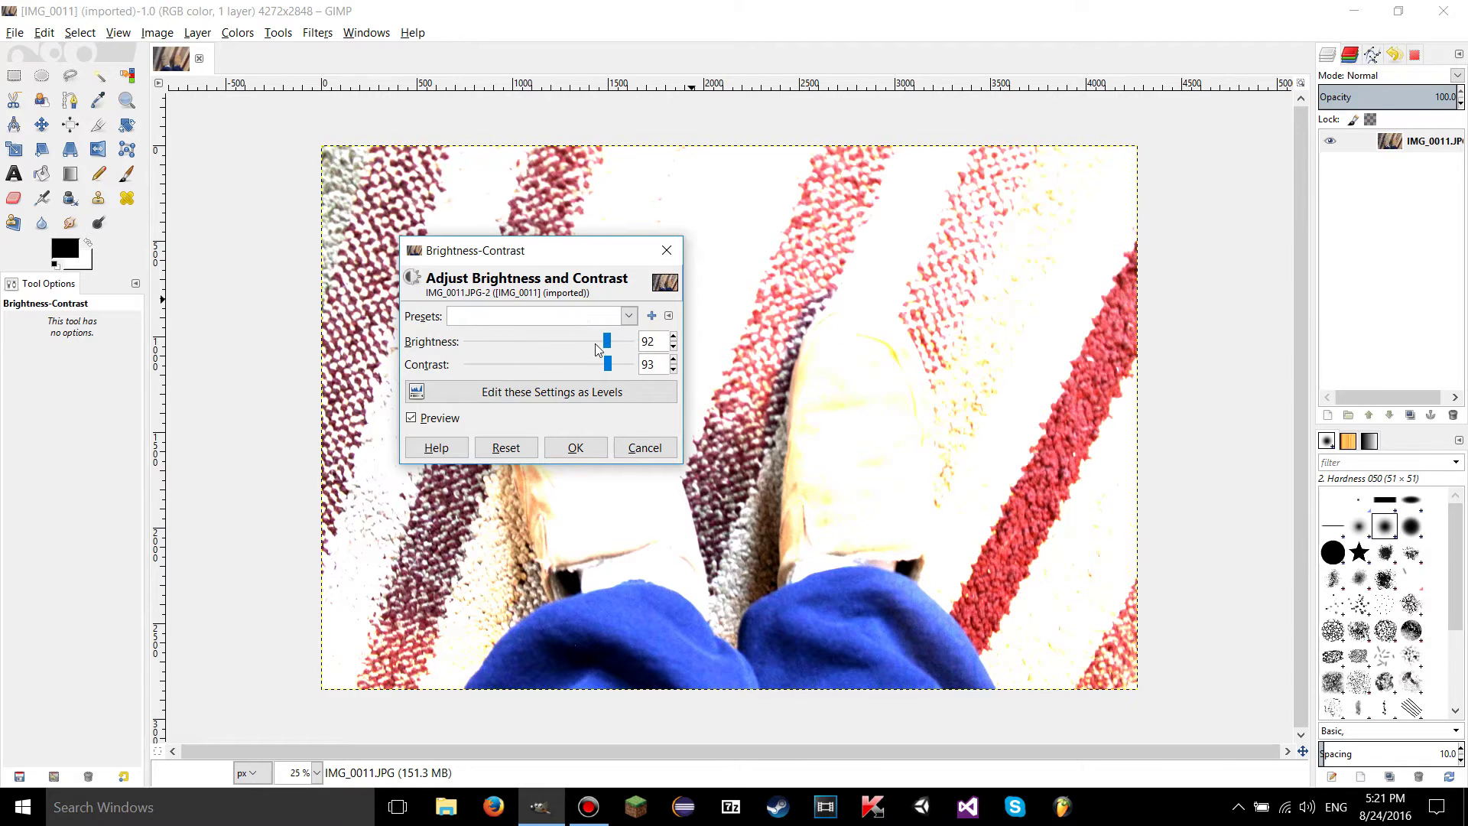
left_click_drag(498, 252, 522, 256)
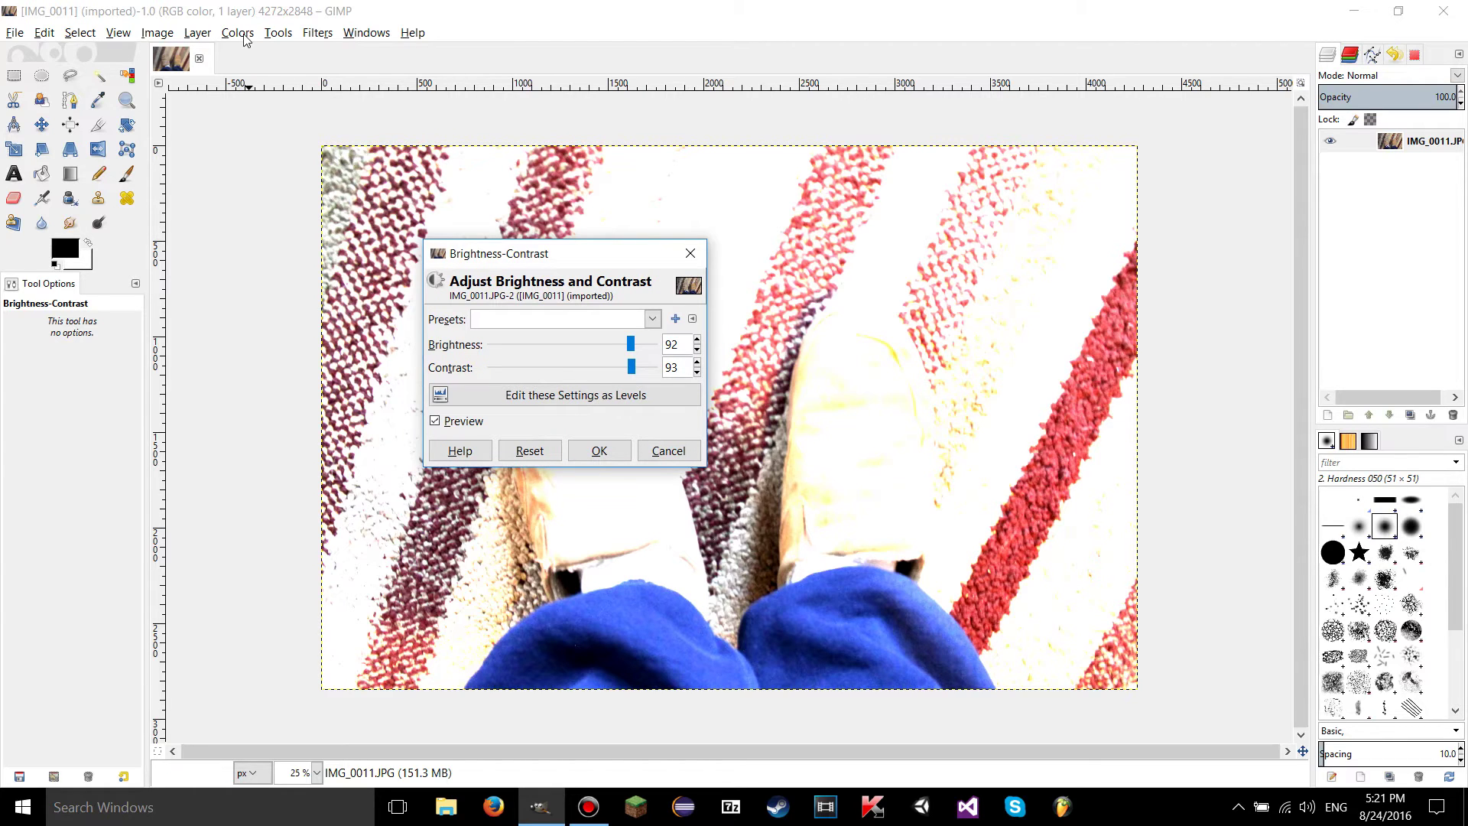
left_click_drag(530, 260, 510, 255)
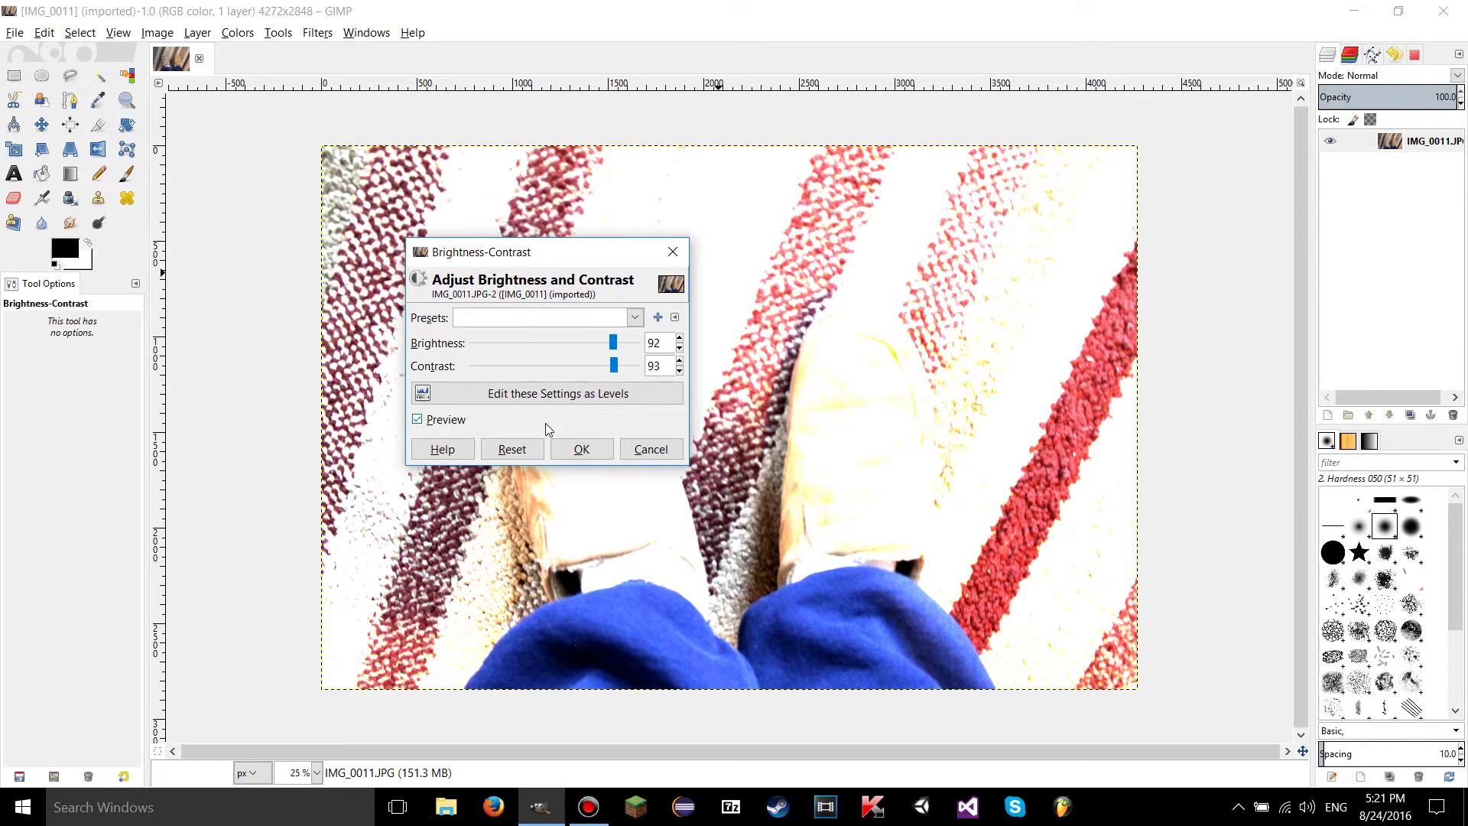
Apply the saved "A setting" preset once more and look over the presets list
left_click(626, 322)
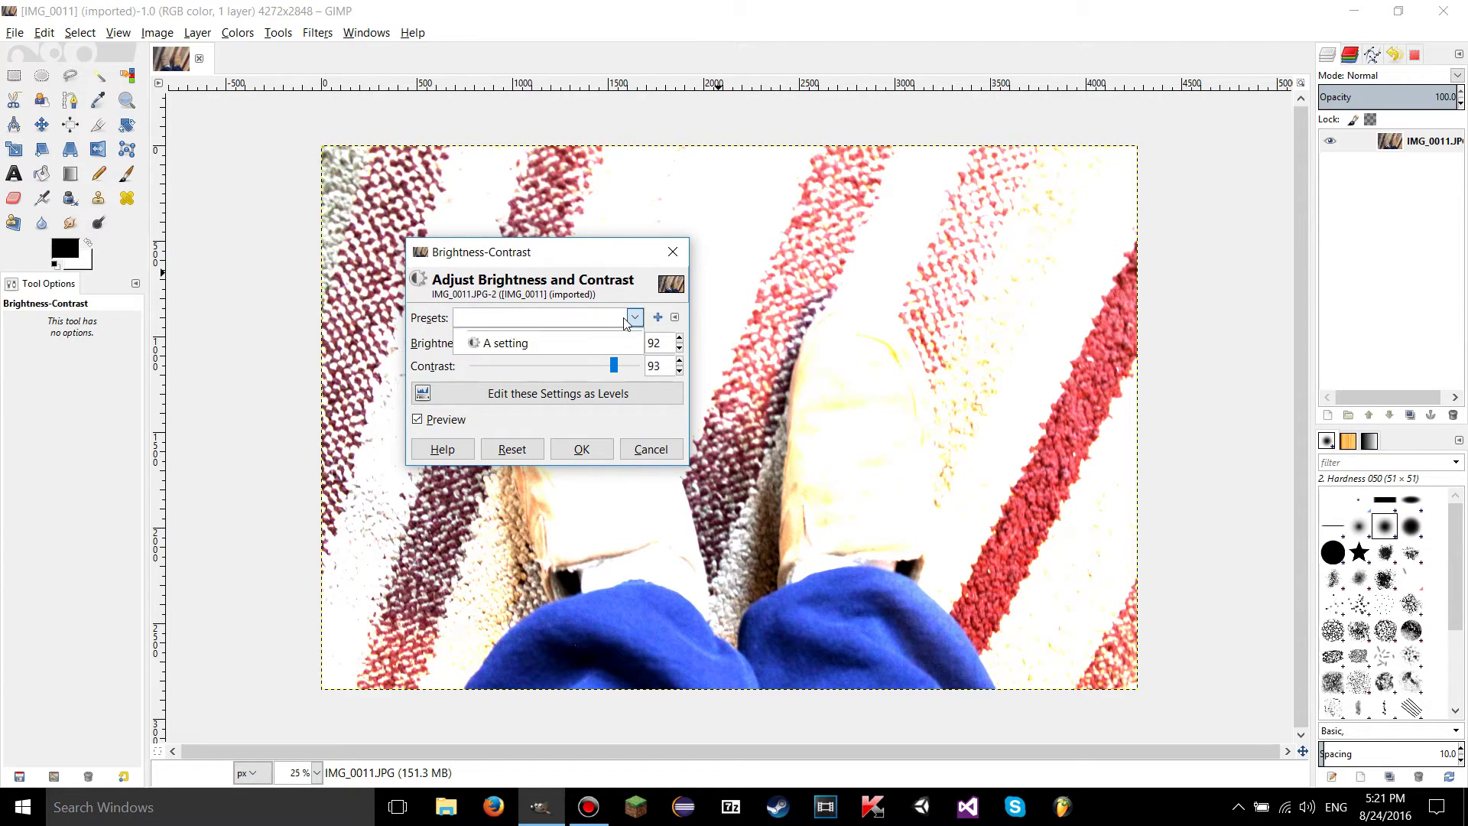
left_click(562, 341)
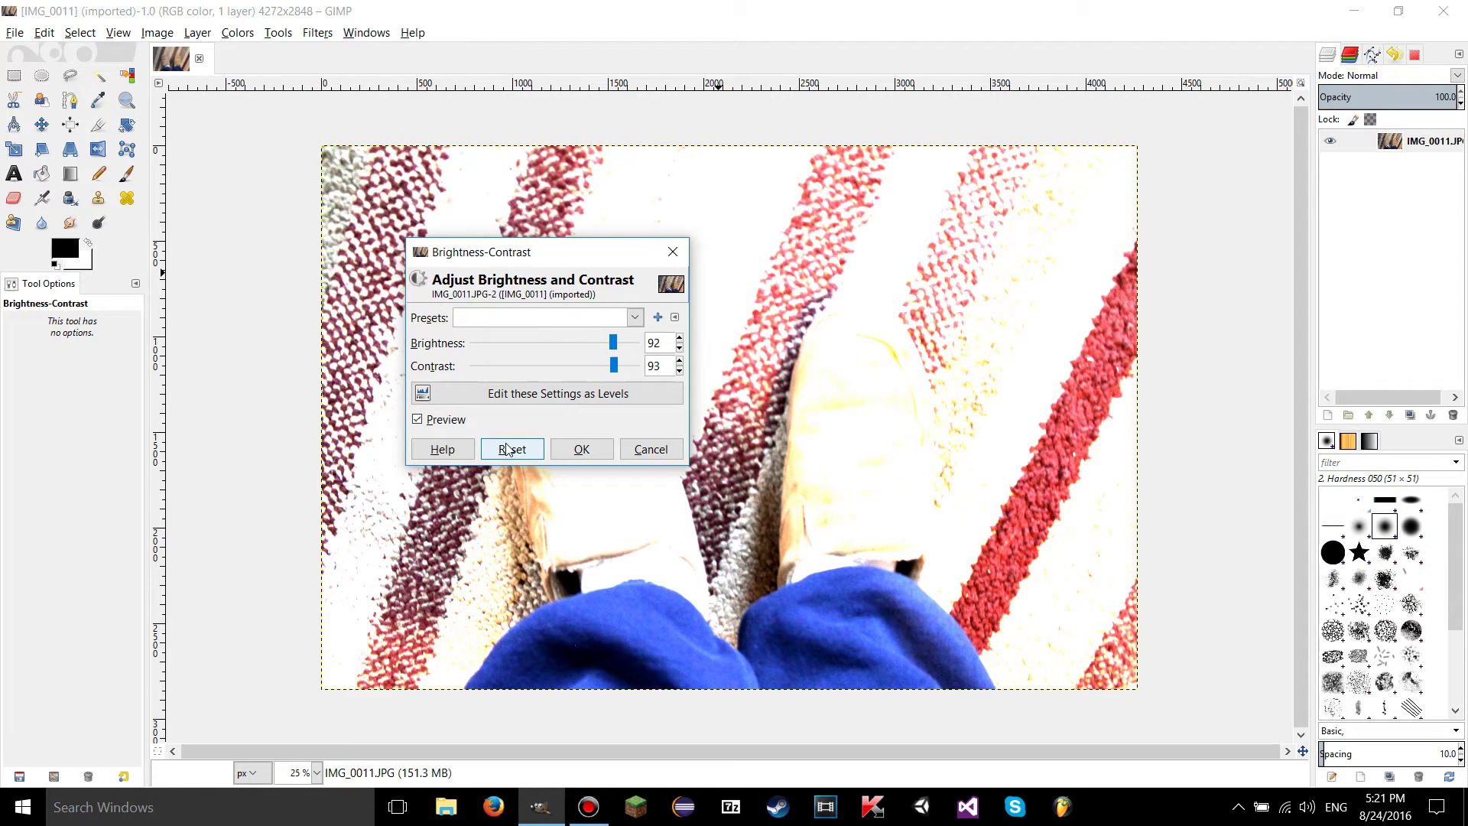
left_click(589, 321)
left_click(589, 324)
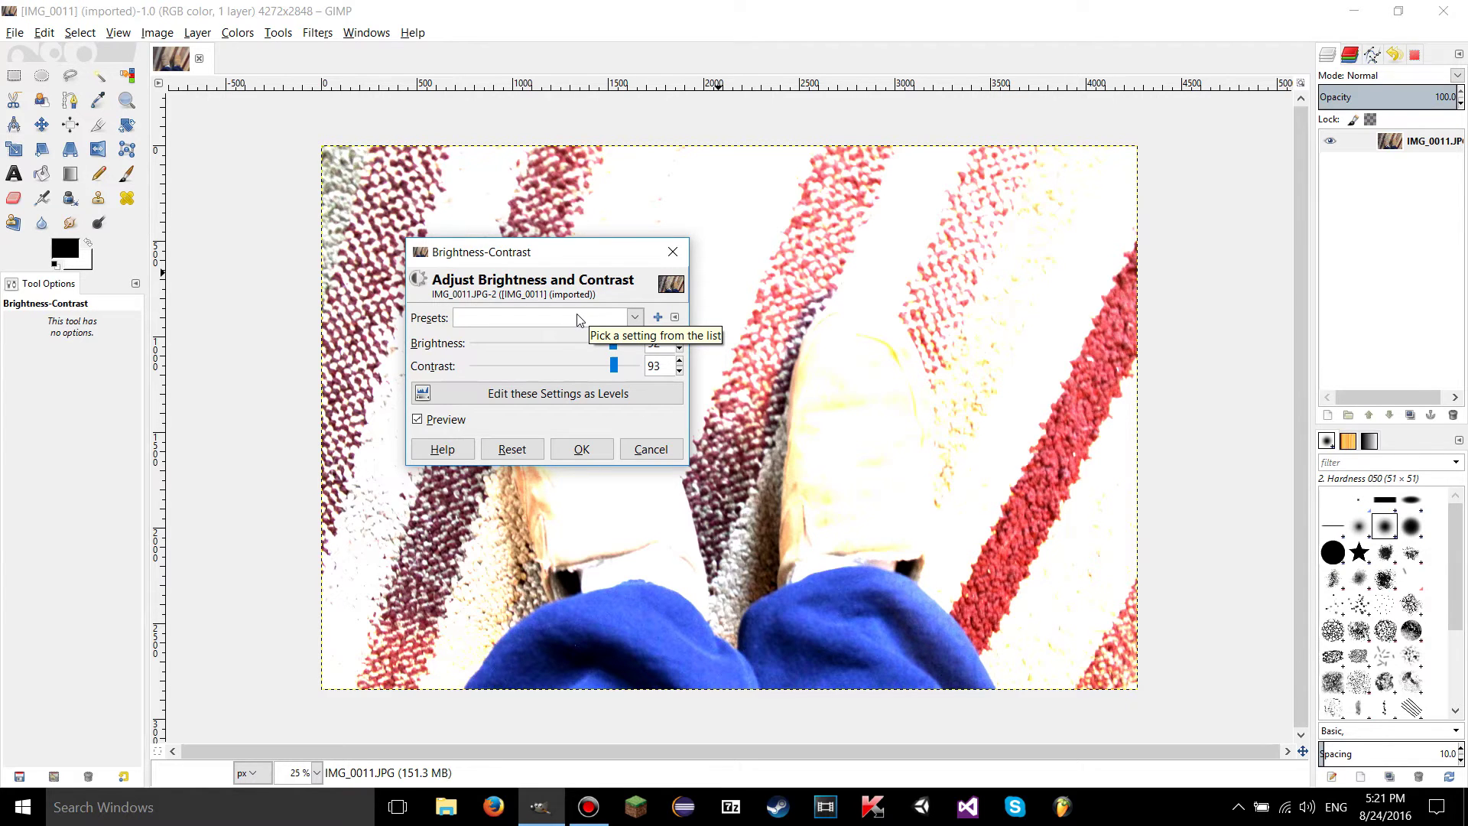
Export the current Brightness-Contrast settings to a file named "whatever you want", moving the adjustment dialog slightly beforehand
left_click_drag(599, 254, 687, 202)
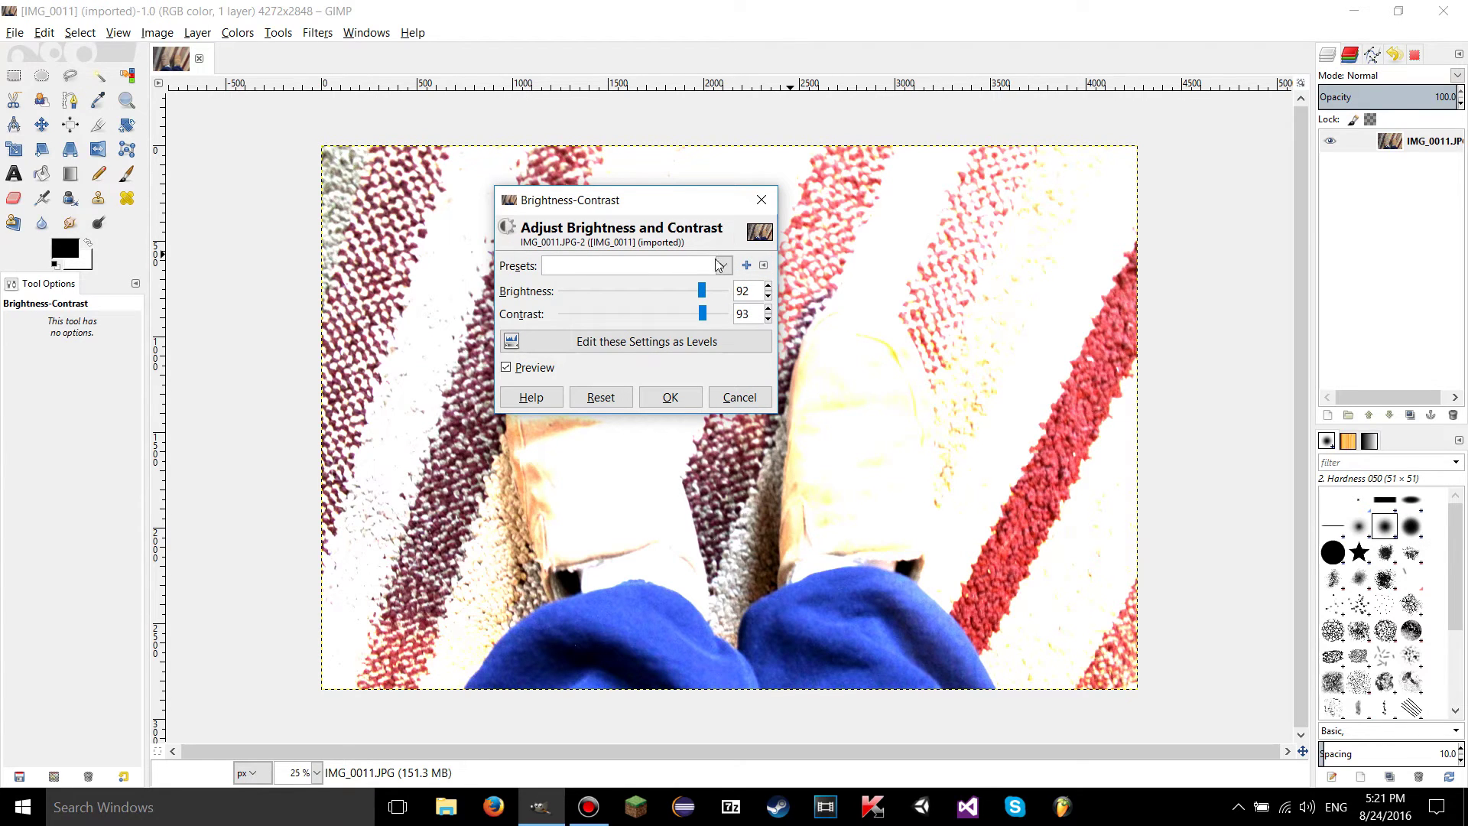
left_click(764, 266)
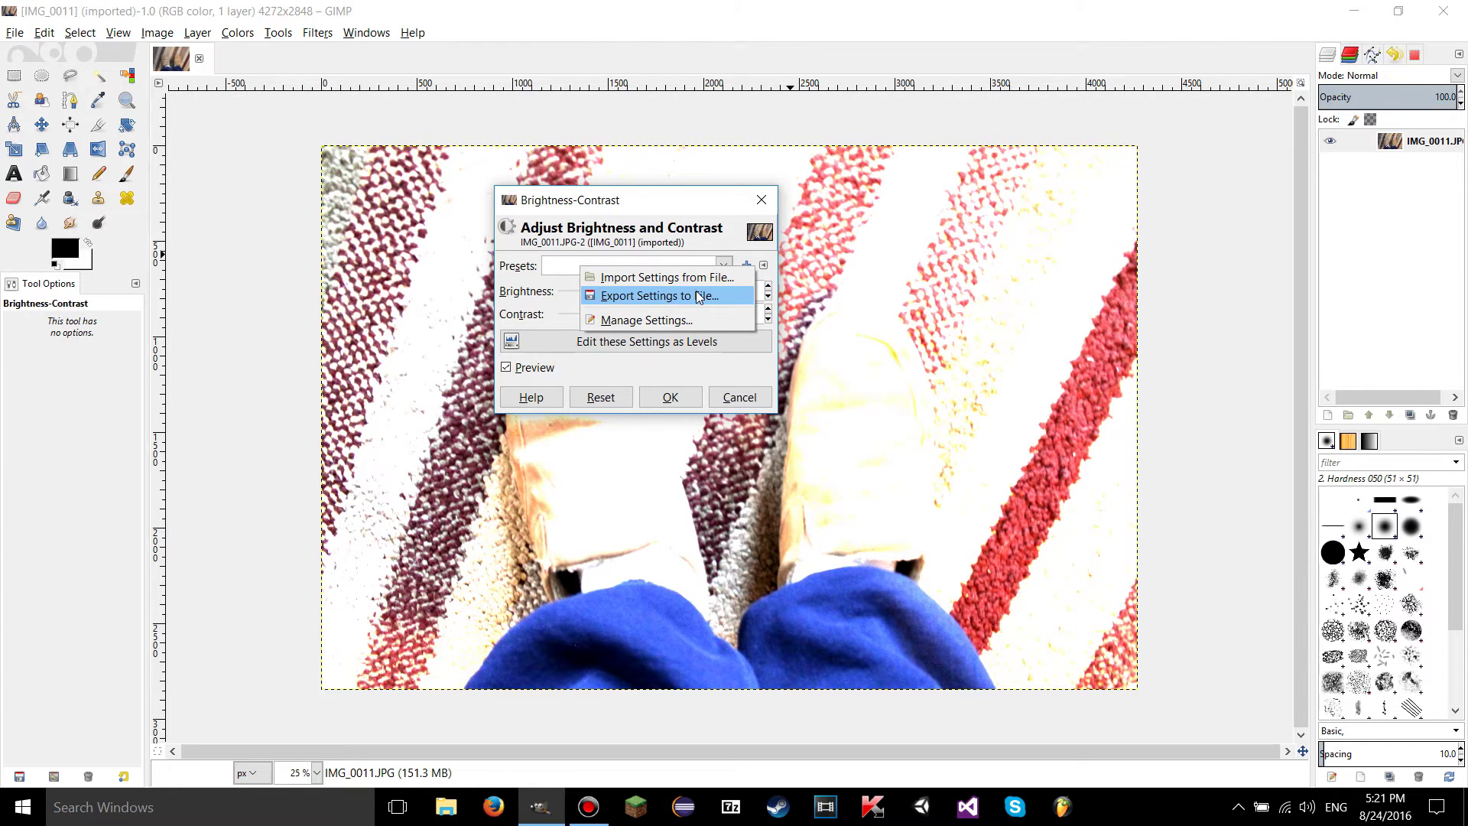
left_click(763, 266)
left_click(763, 266)
left_click(690, 297)
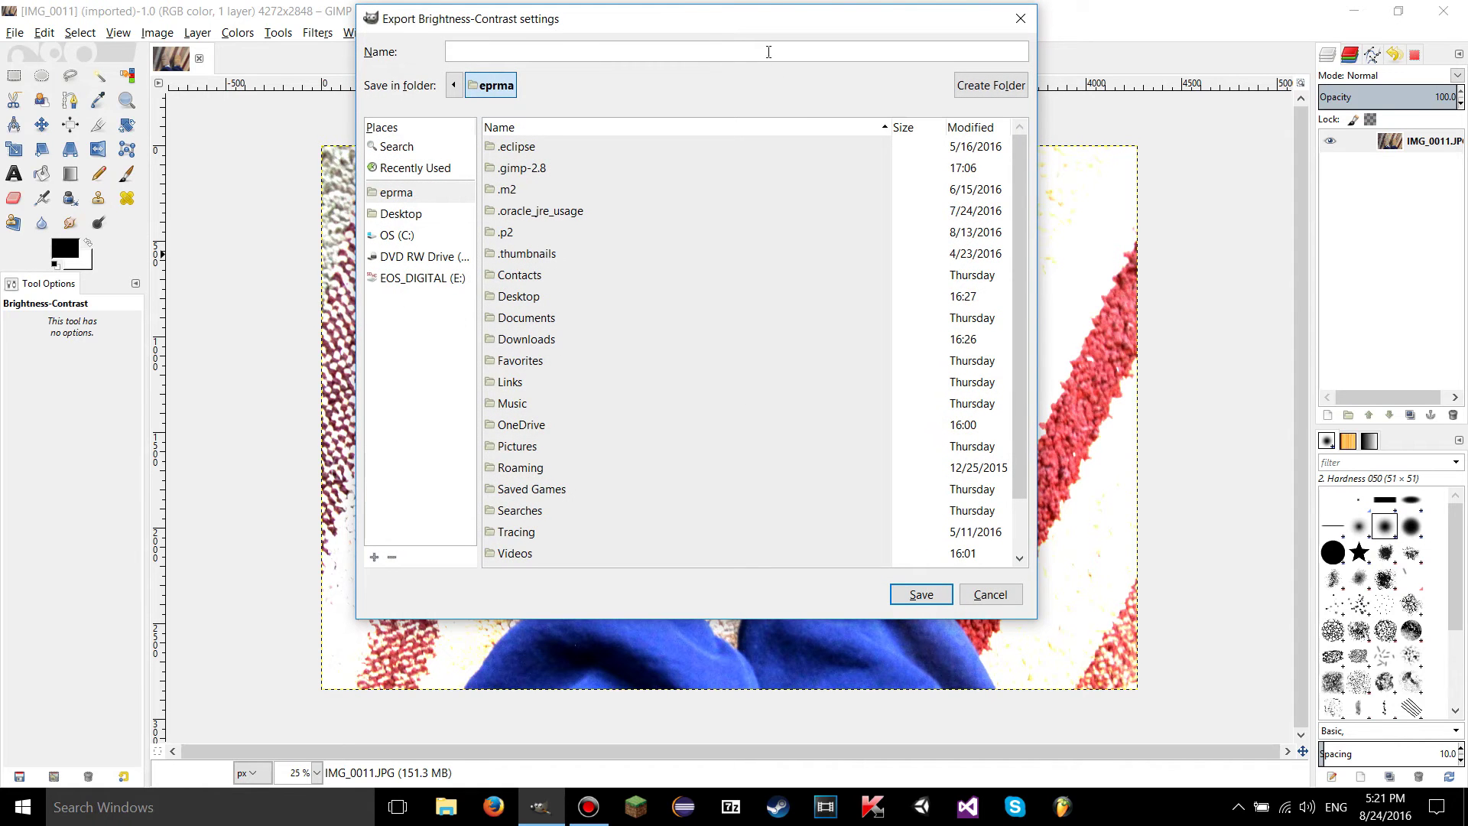
scroll(860, 310, "down", 2)
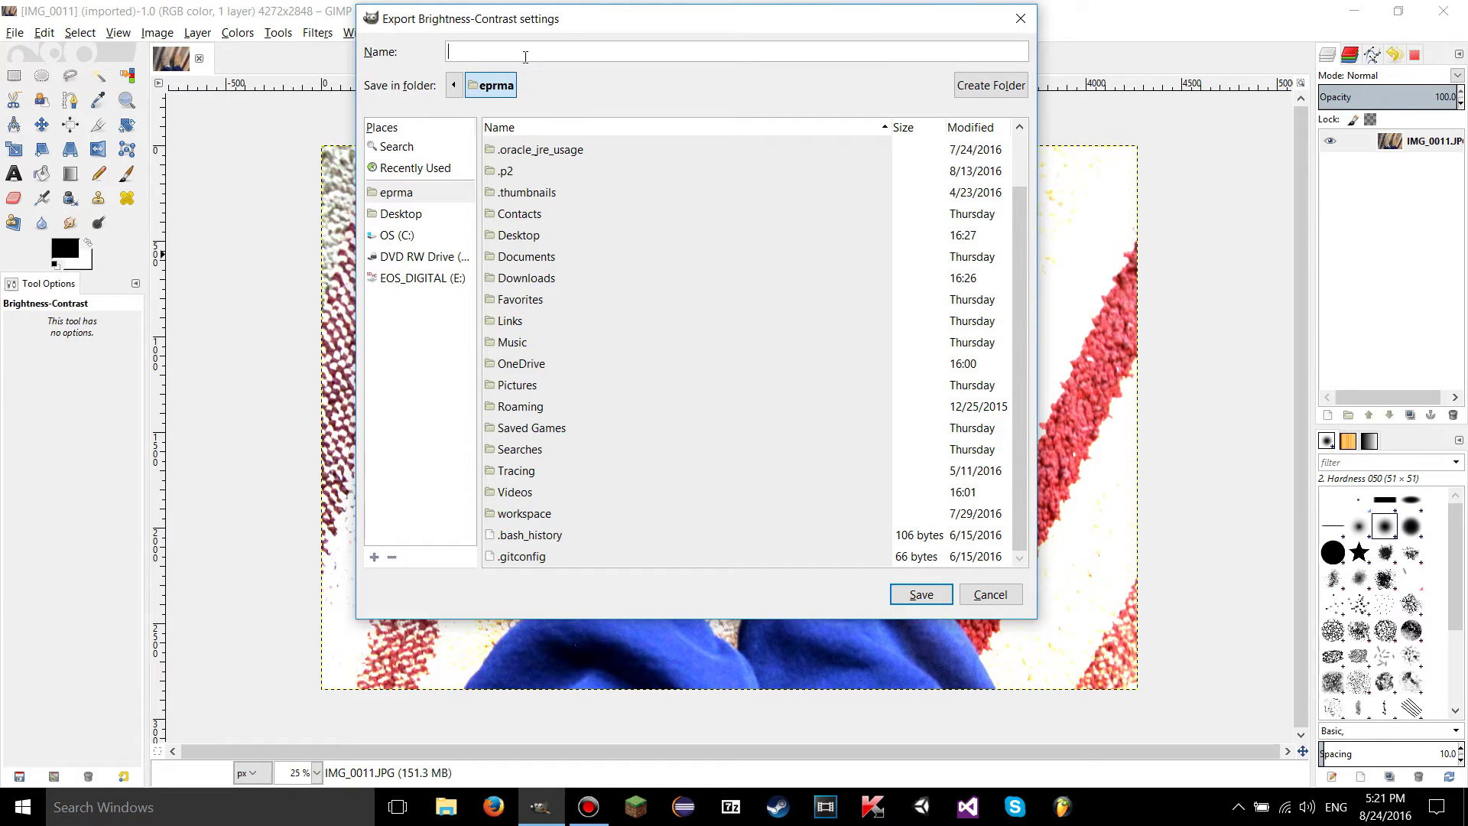
type("whatever you want")
left_click(931, 598)
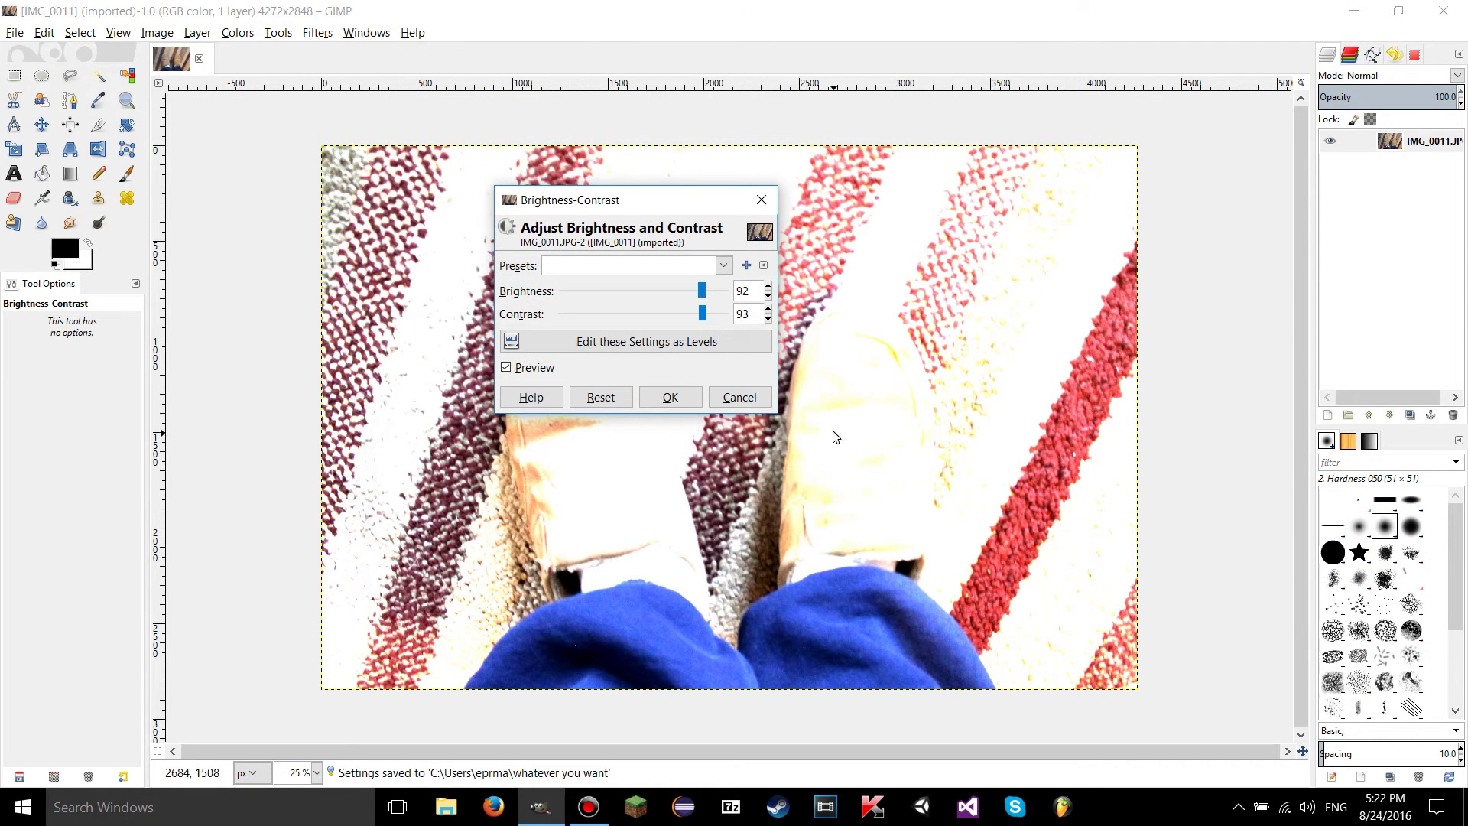
Look over the presets list and the options for importing, exporting and managing settings
left_click(687, 267)
left_click(687, 267)
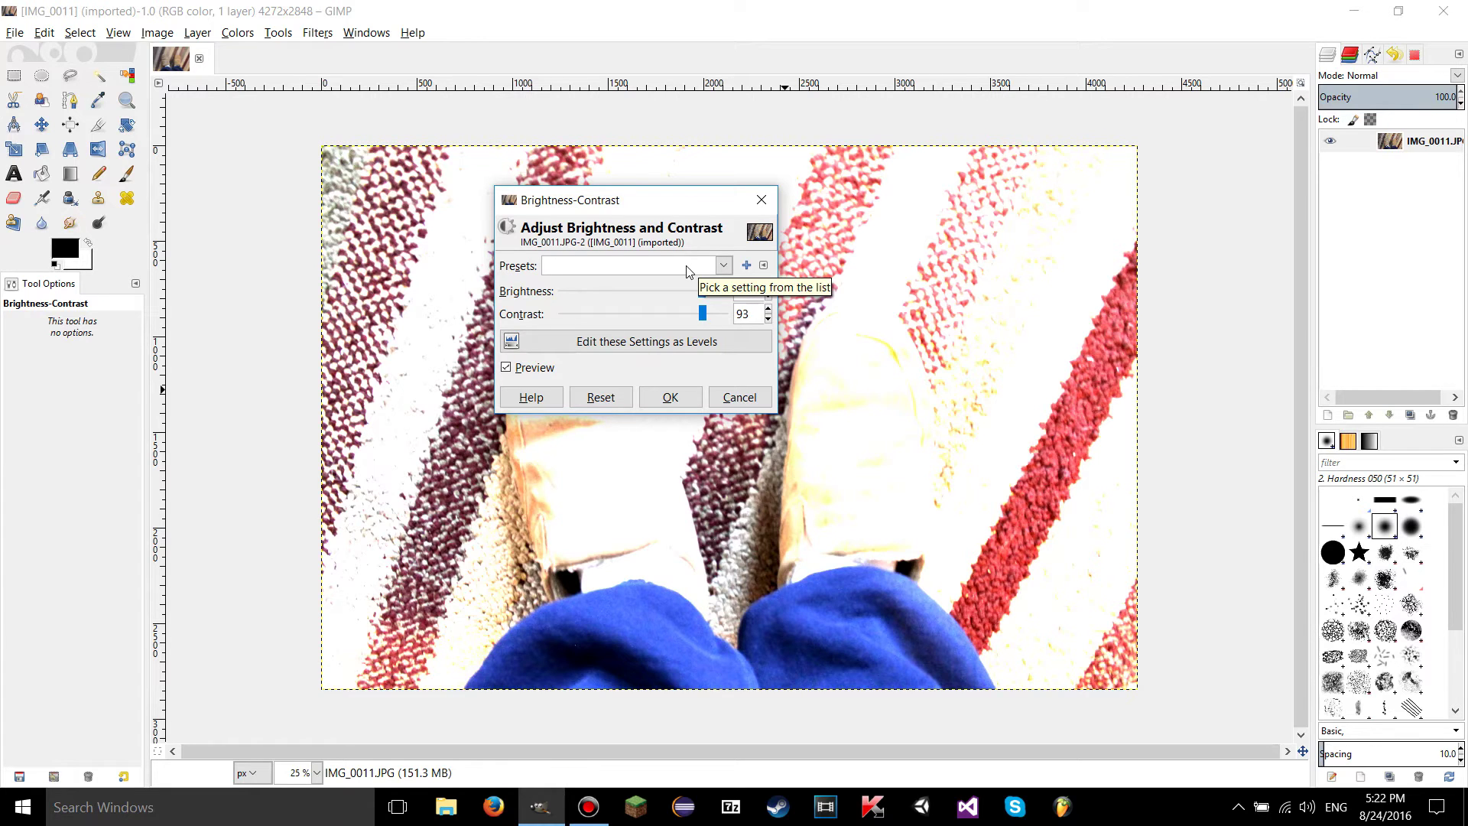
left_click(764, 265)
left_click(764, 265)
left_click(764, 266)
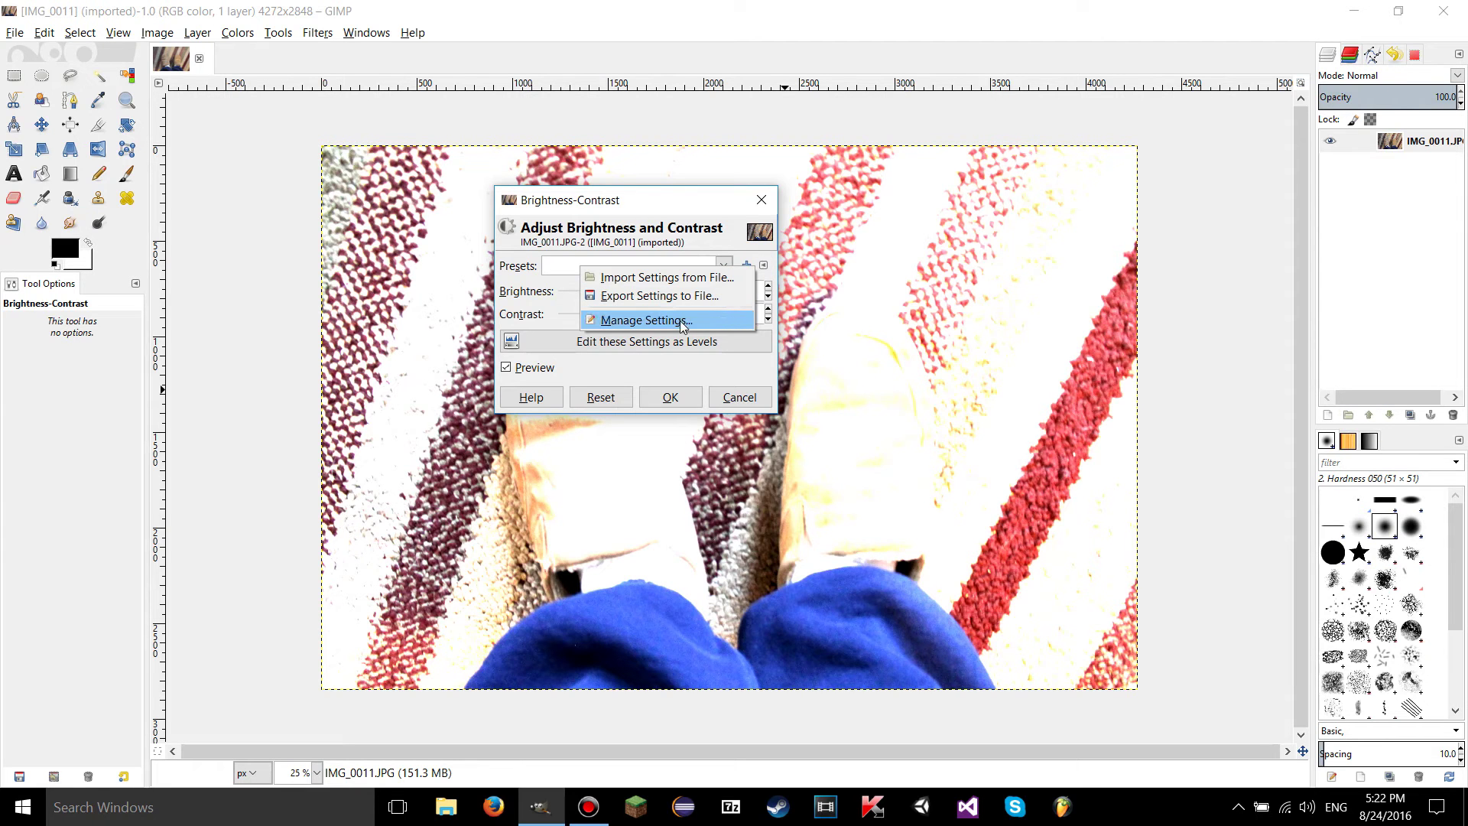
Reset the brightness and contrast, and delete "A setting" from the saved settings
left_click(618, 400)
left_click(764, 265)
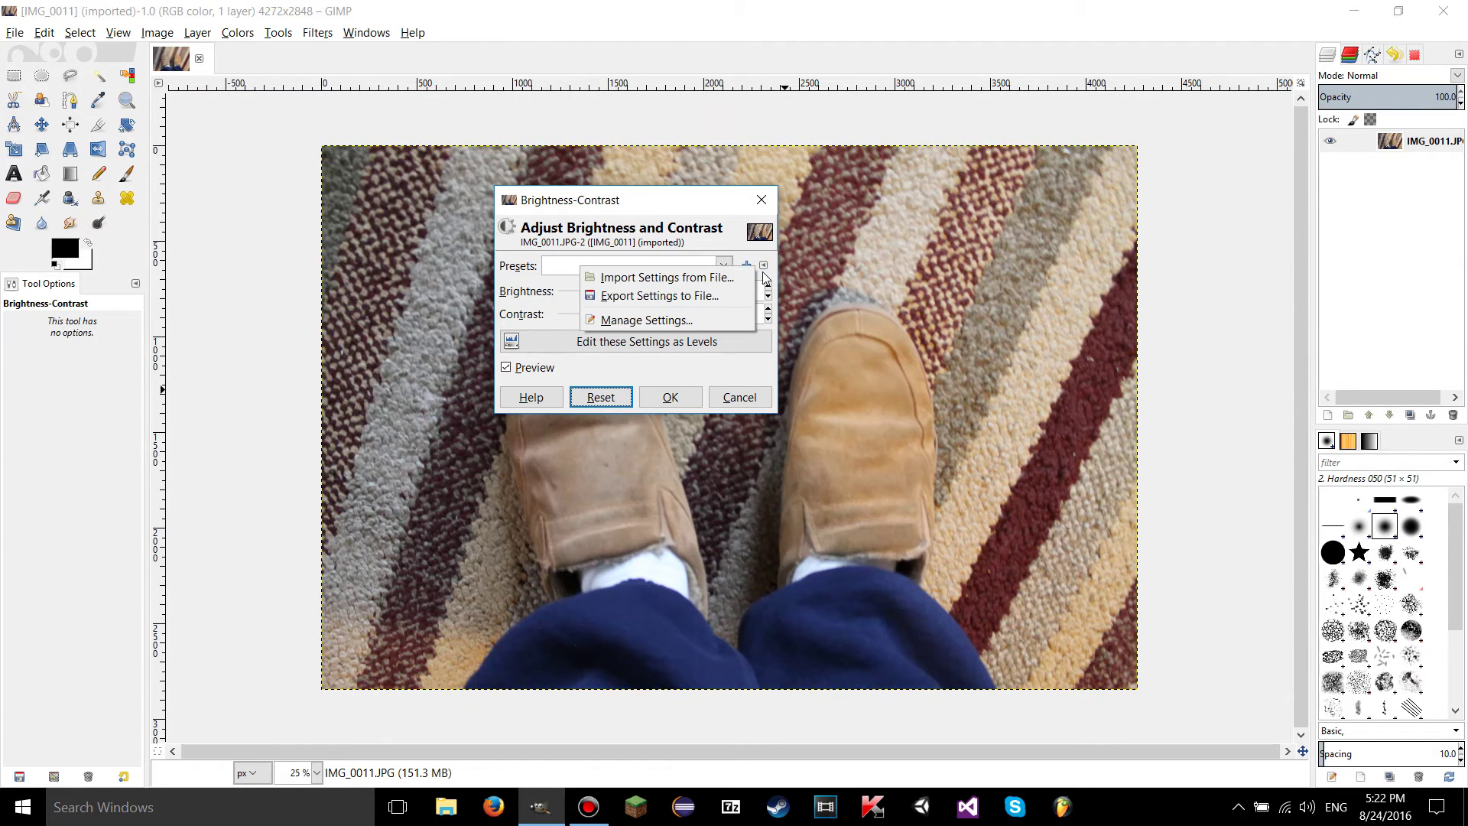
left_click(764, 267)
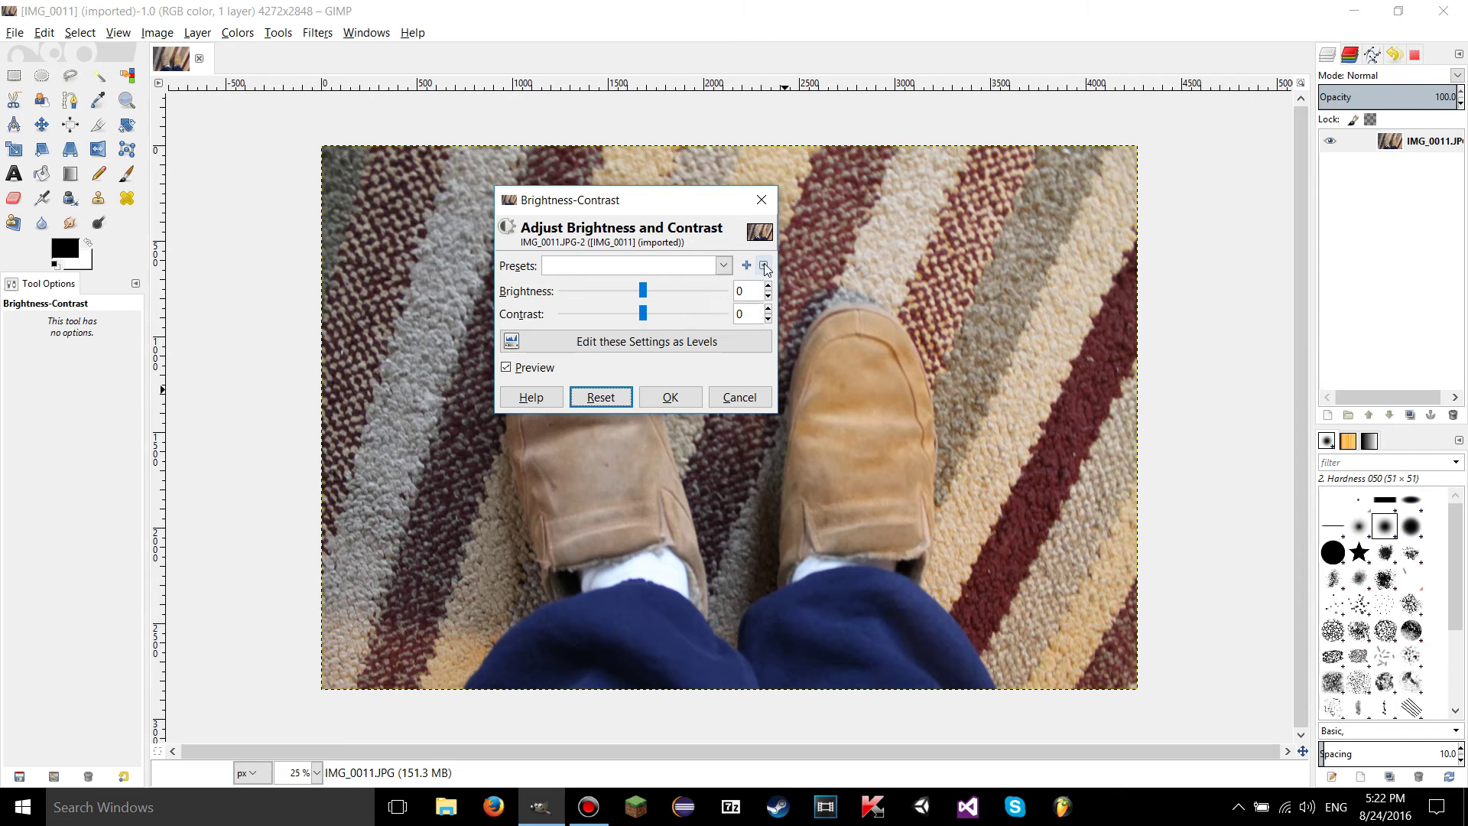
left_click(762, 271)
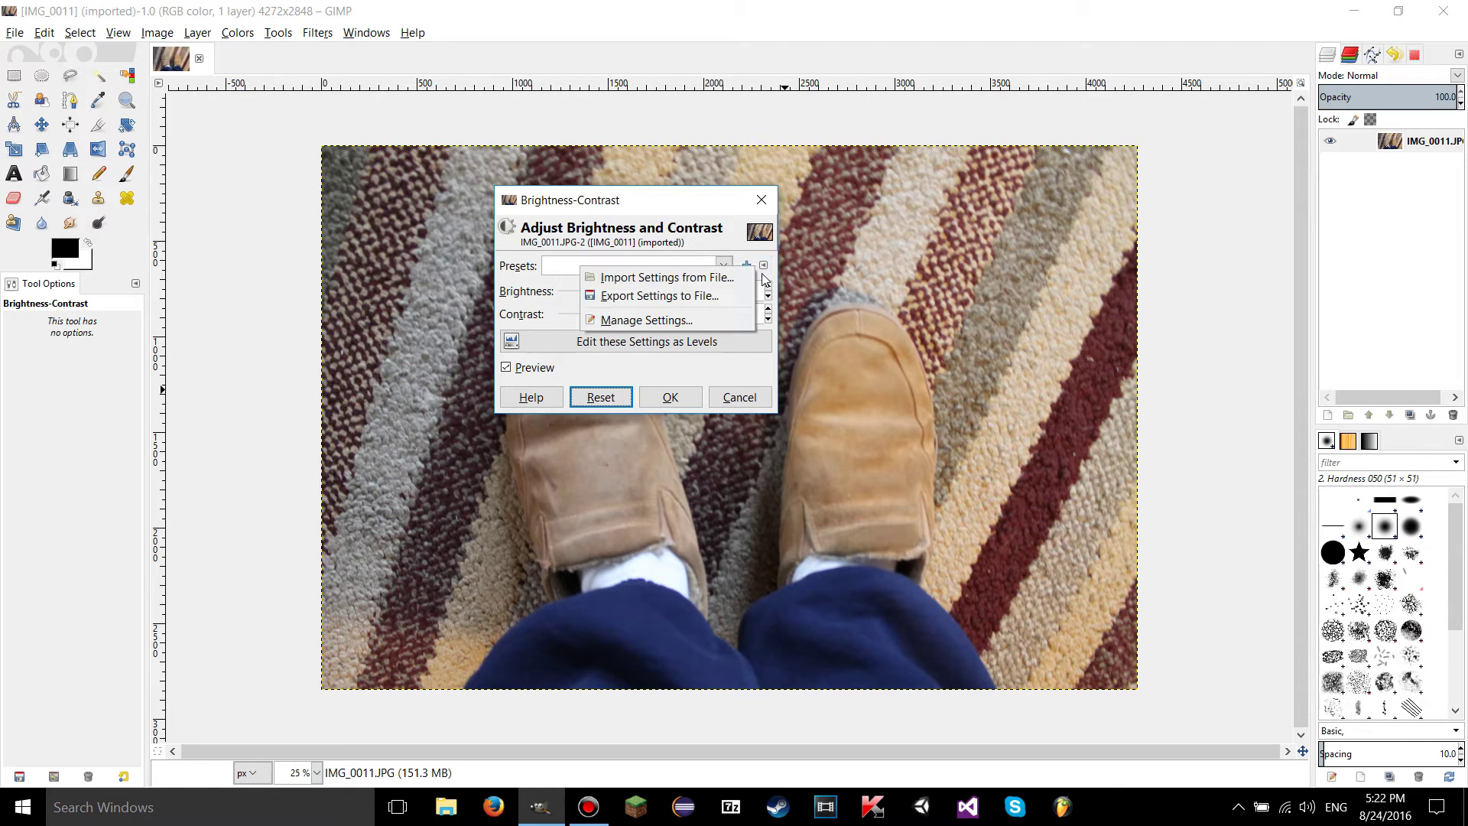
left_click(709, 320)
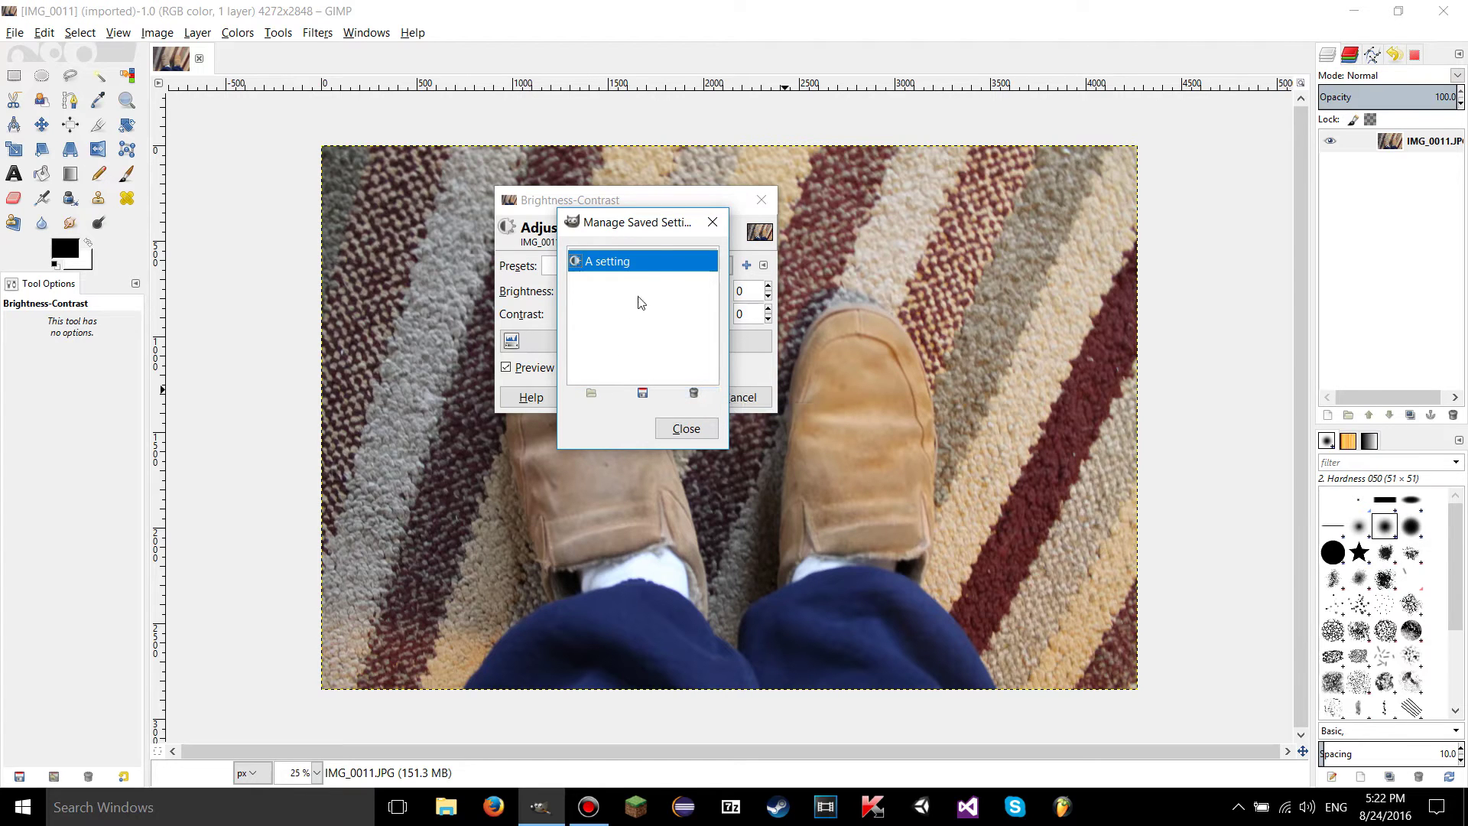
left_click(697, 396)
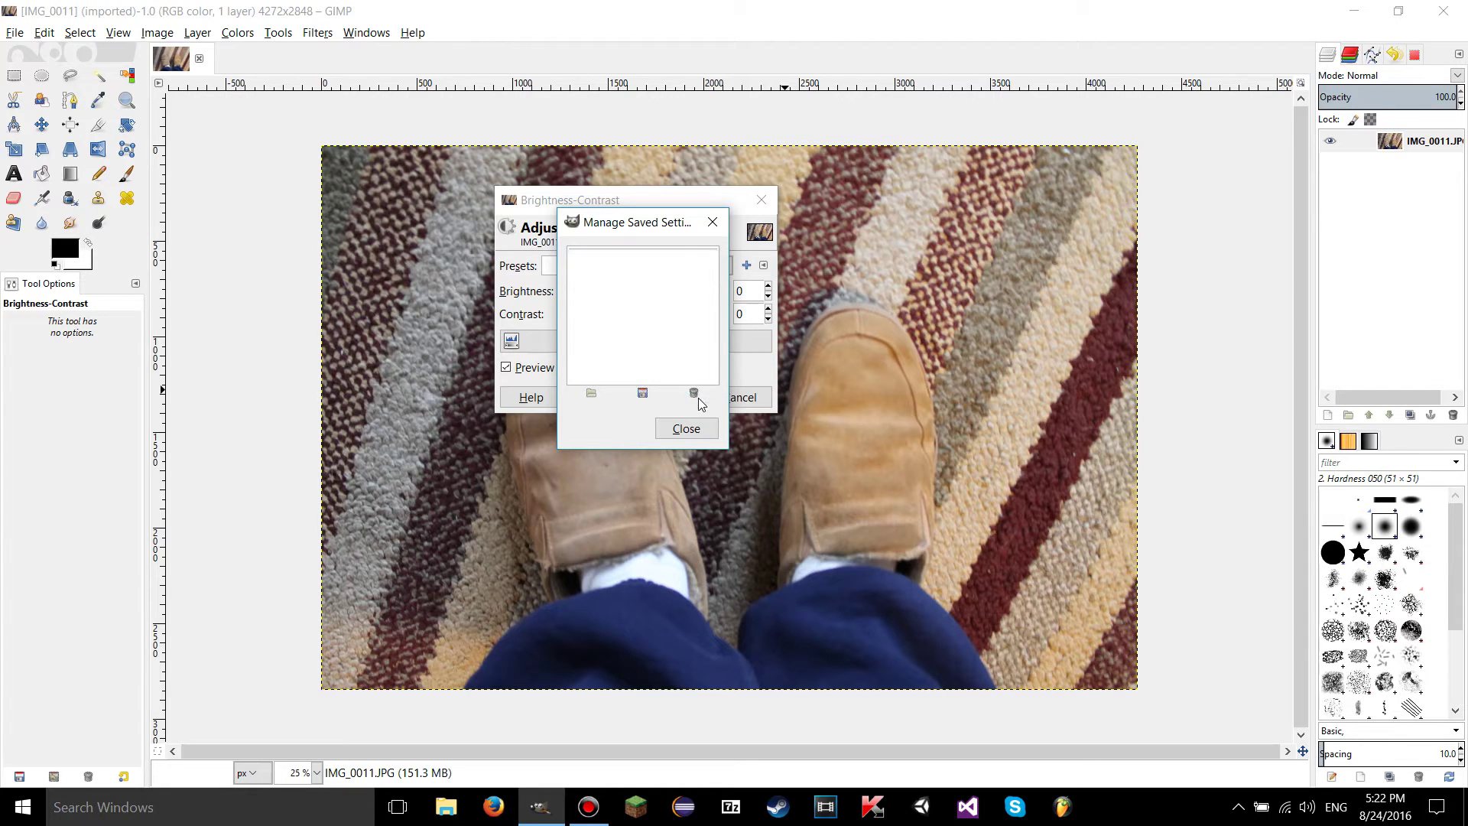
left_click(705, 433)
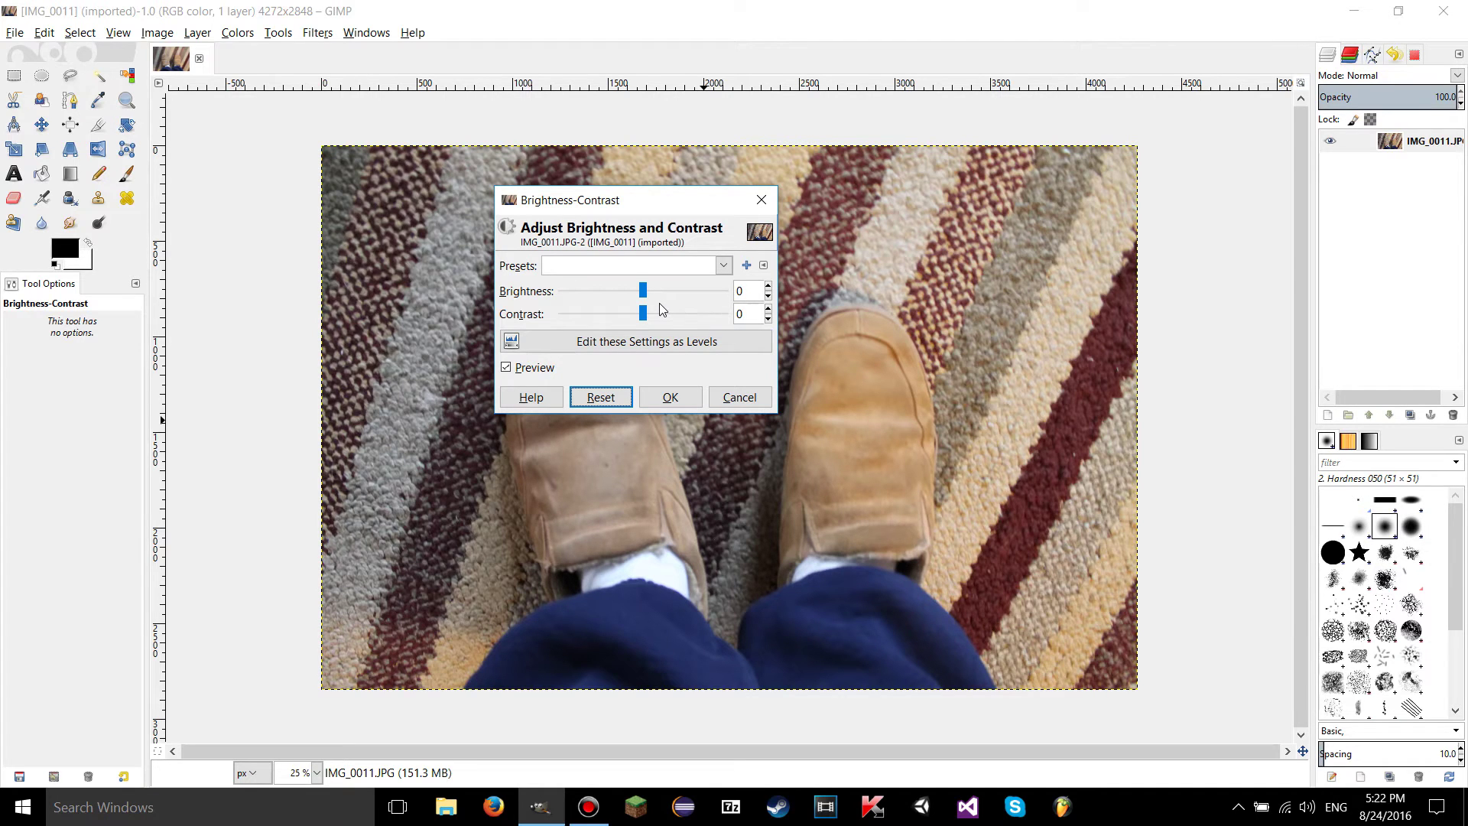
Import the Brightness-Contrast settings from the file "whatever you want"
left_click(763, 265)
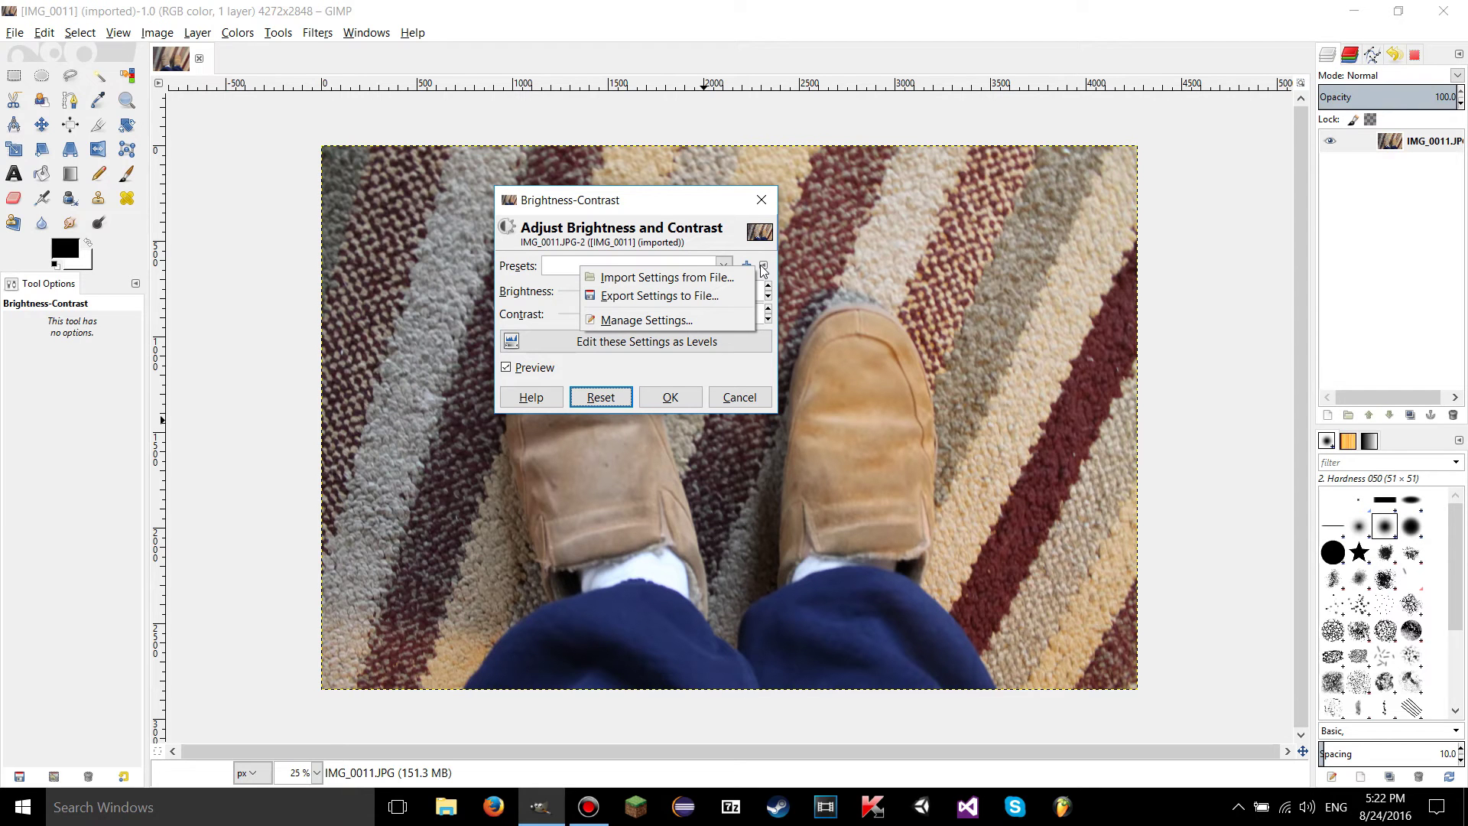
left_click(654, 280)
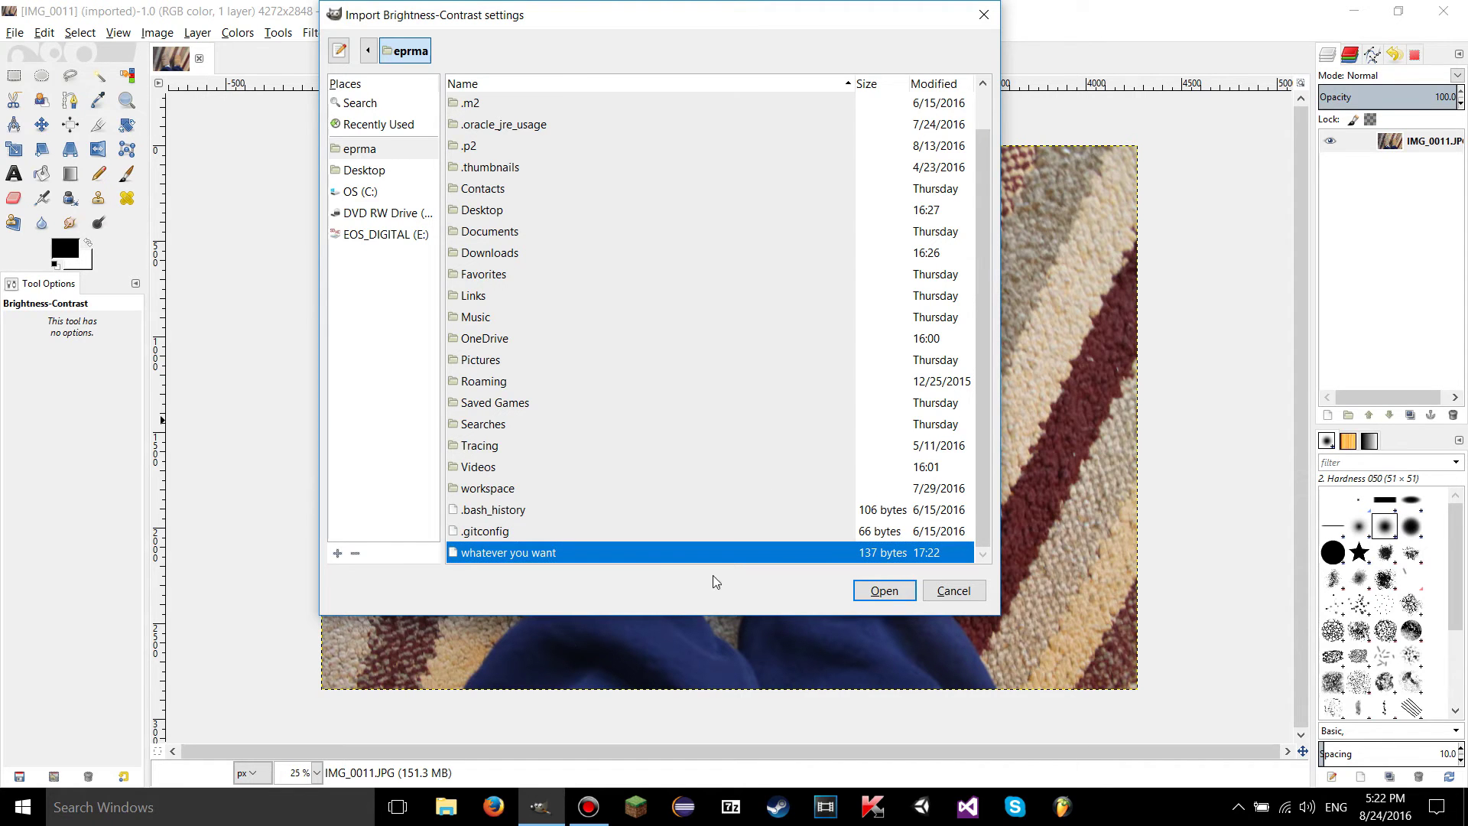
left_click(887, 591)
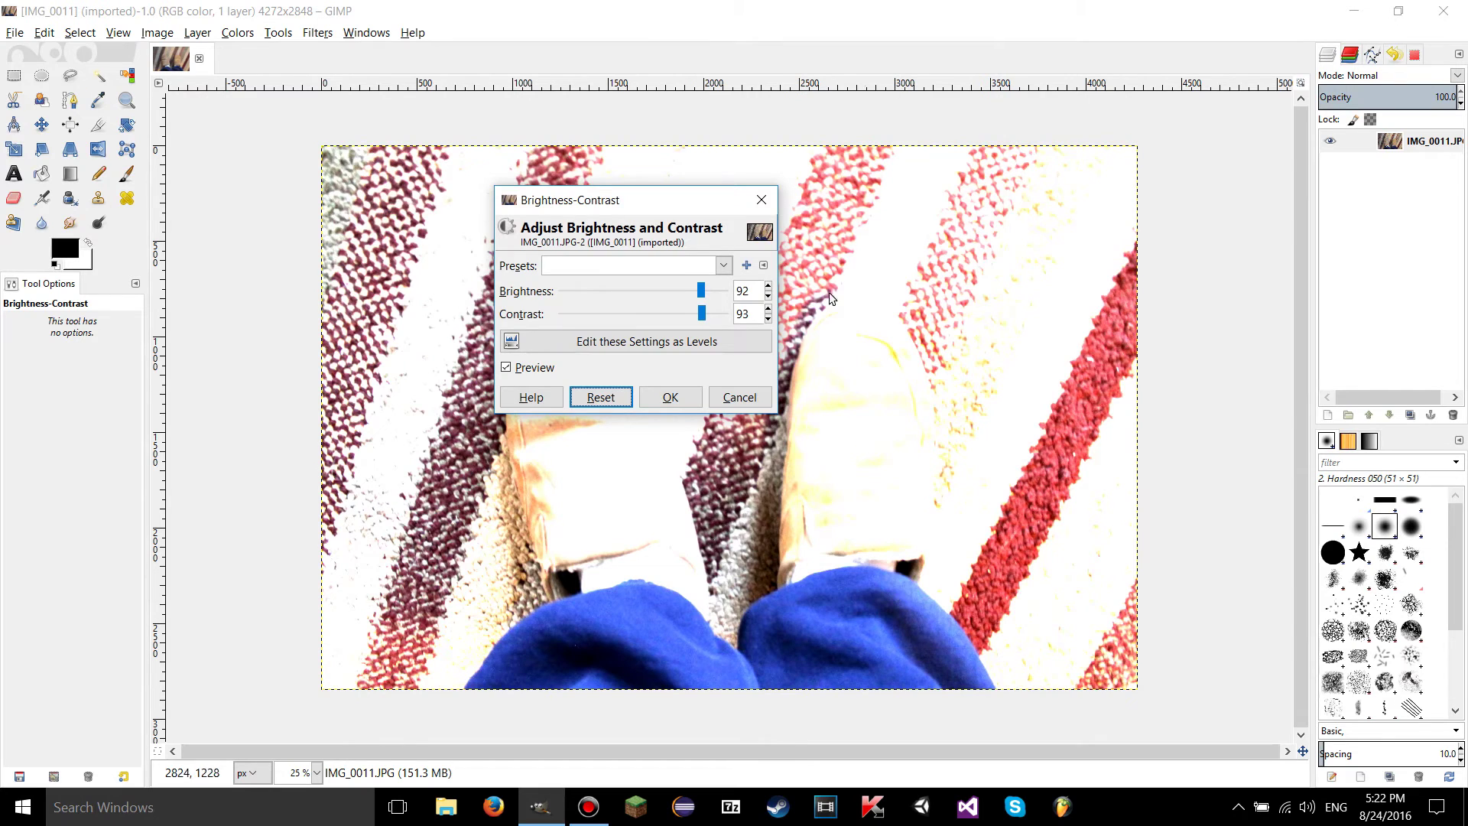
left_click_drag(633, 204, 631, 209)
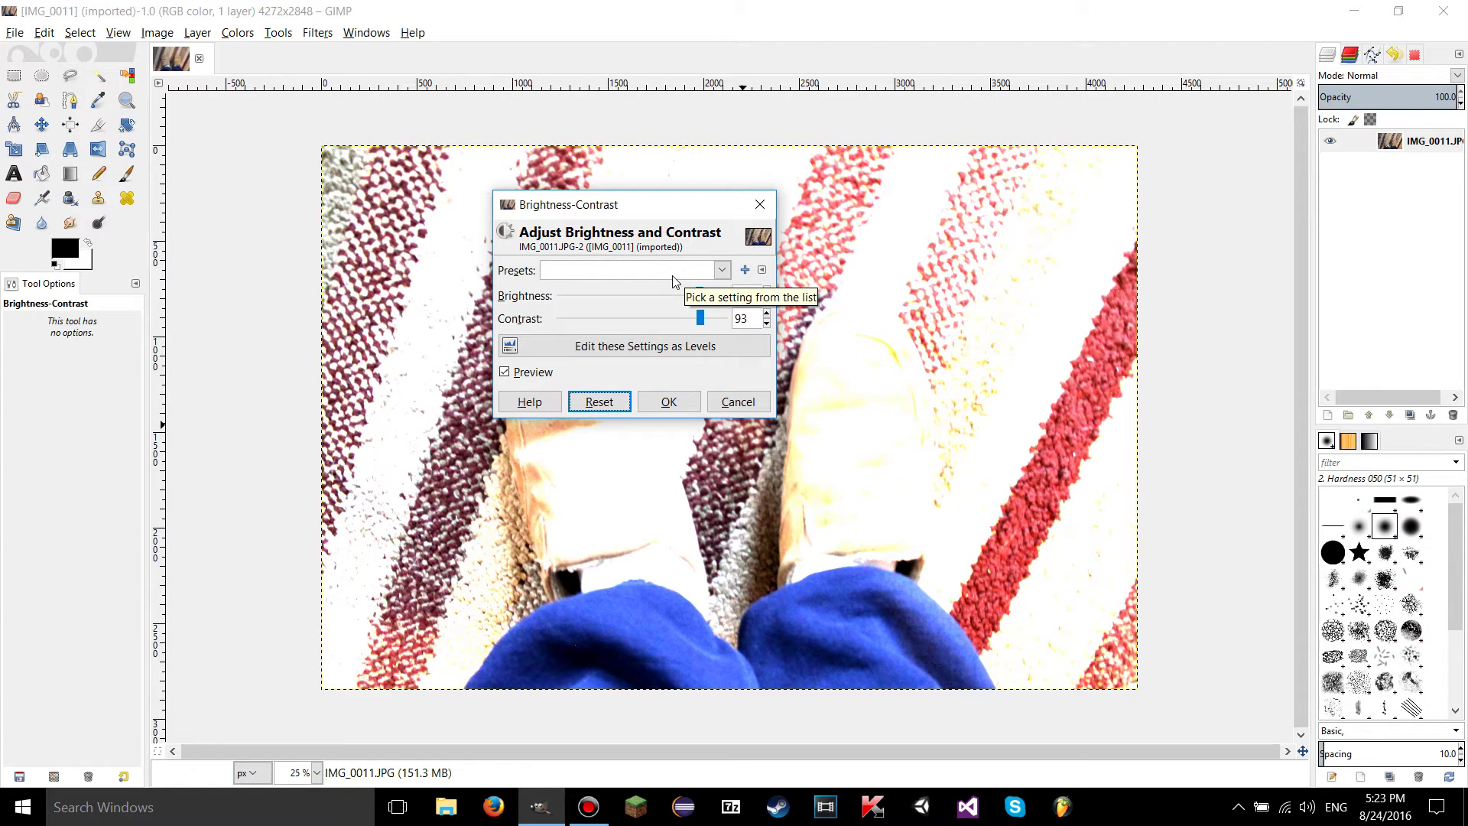
Check the presets list and the saved settings manager for an entry from the imported file
left_click(723, 271)
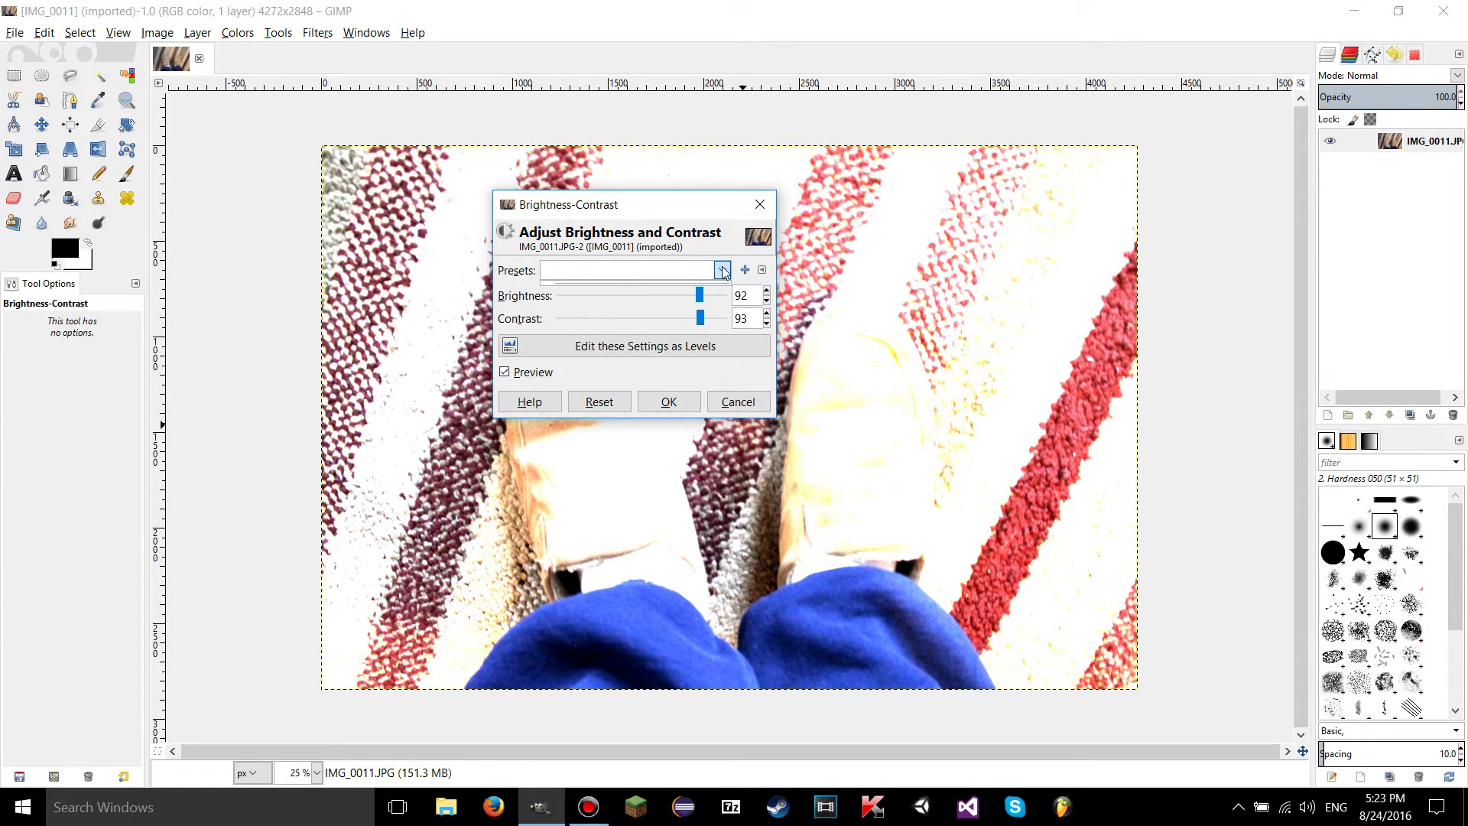
left_click(762, 270)
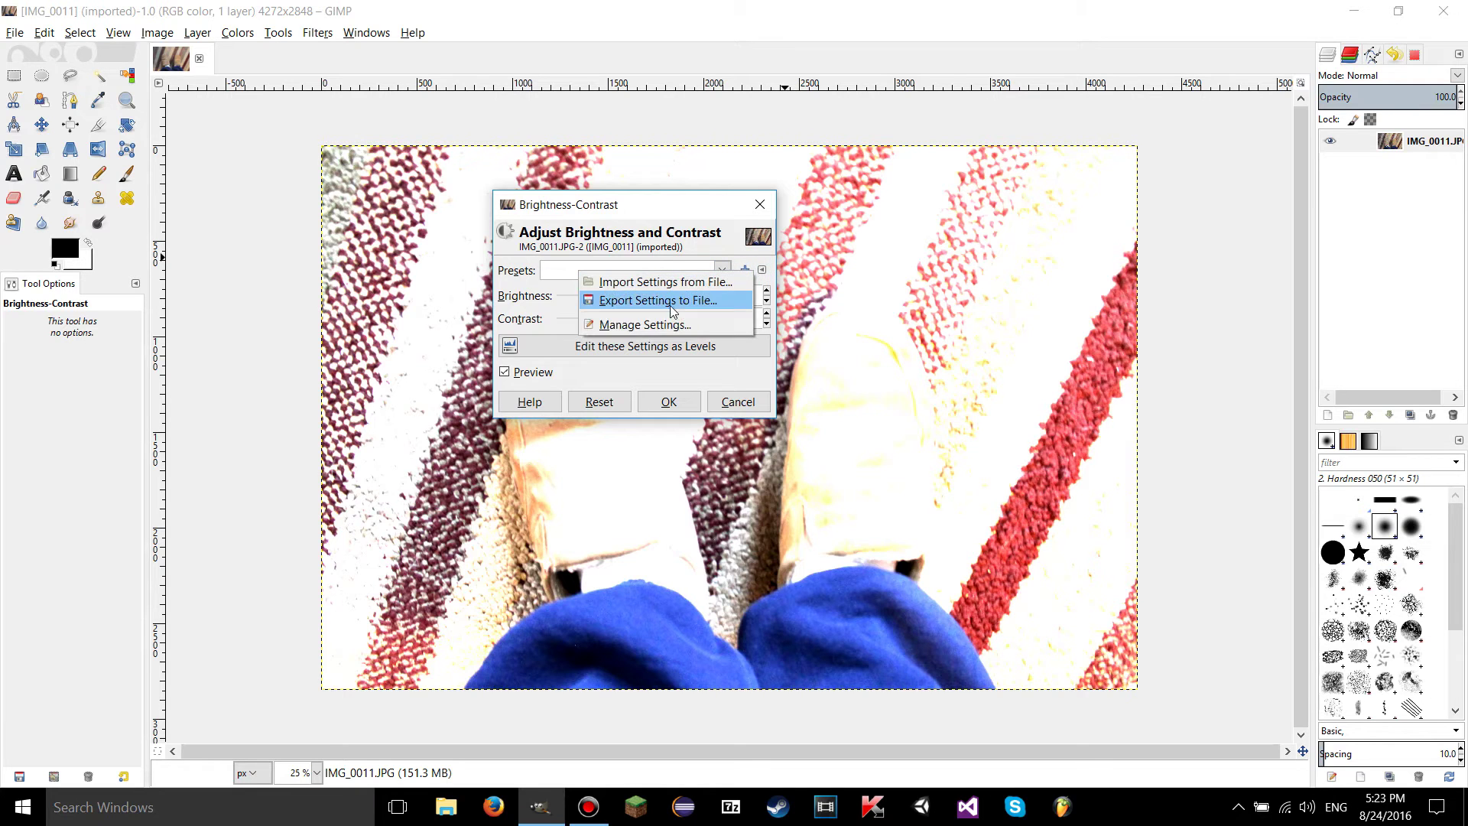
left_click(644, 324)
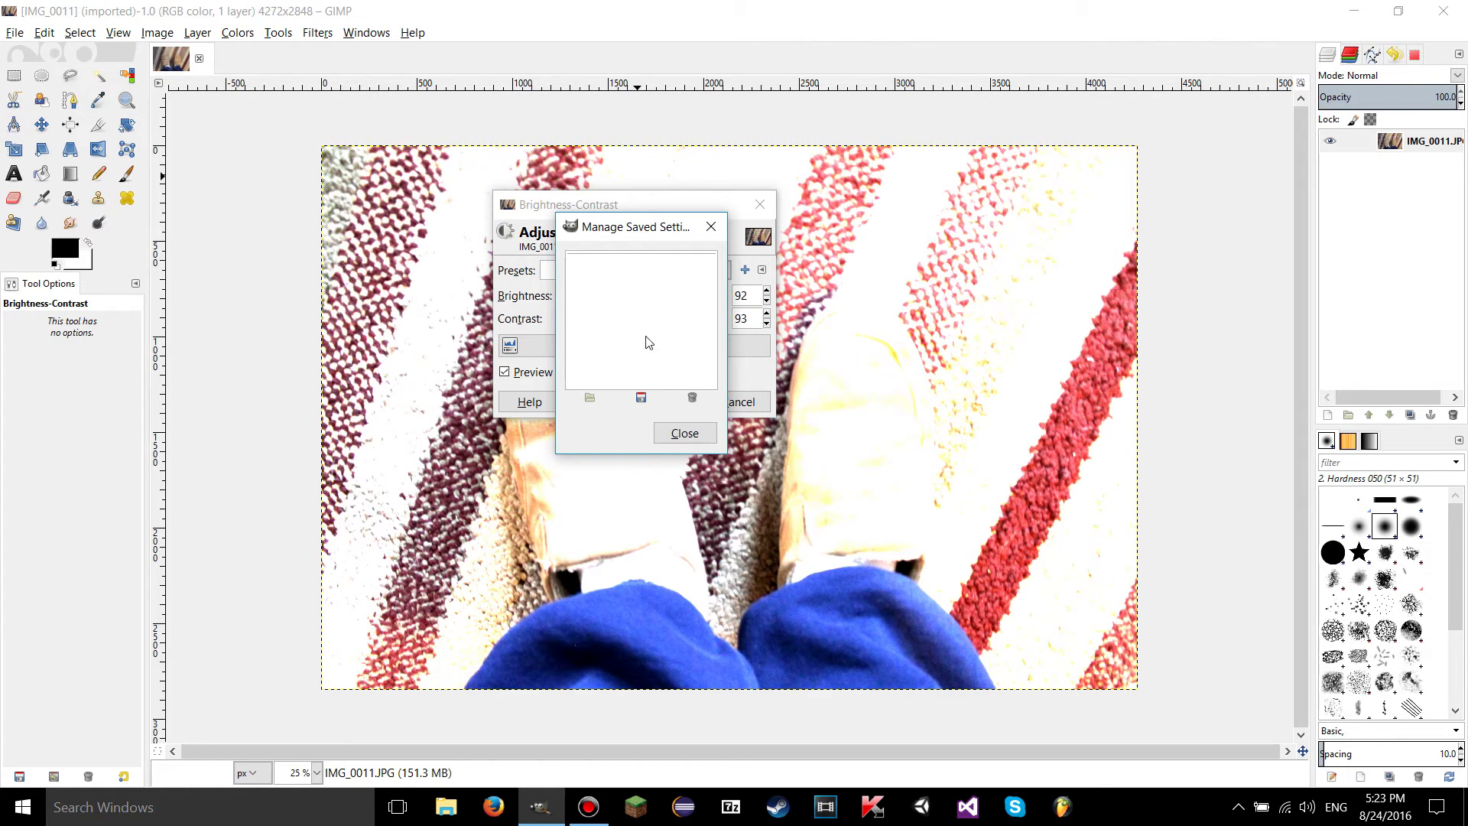
left_click(686, 432)
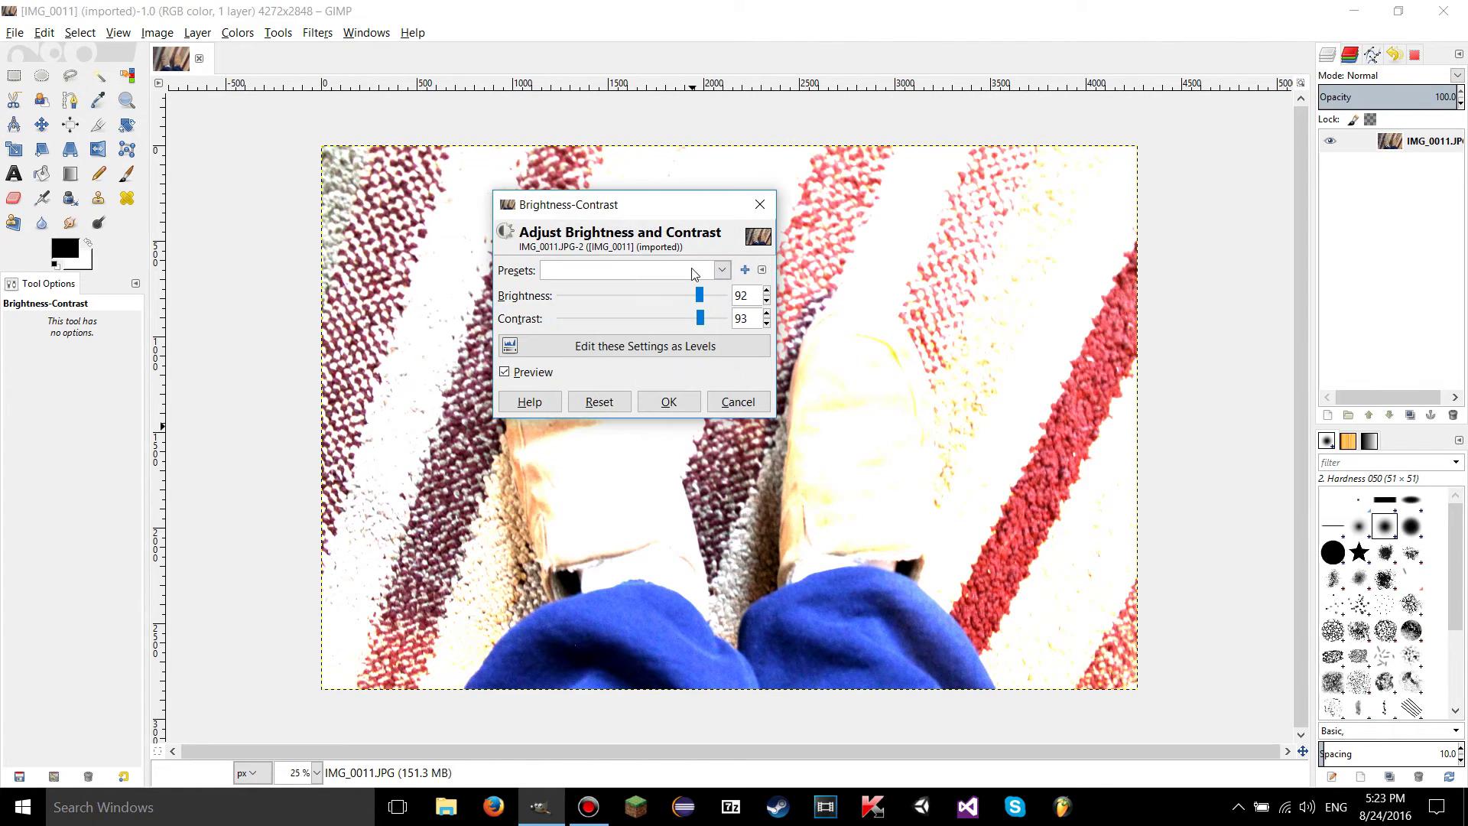
left_click(697, 275)
left_click(765, 271)
left_click(765, 270)
left_click(627, 330)
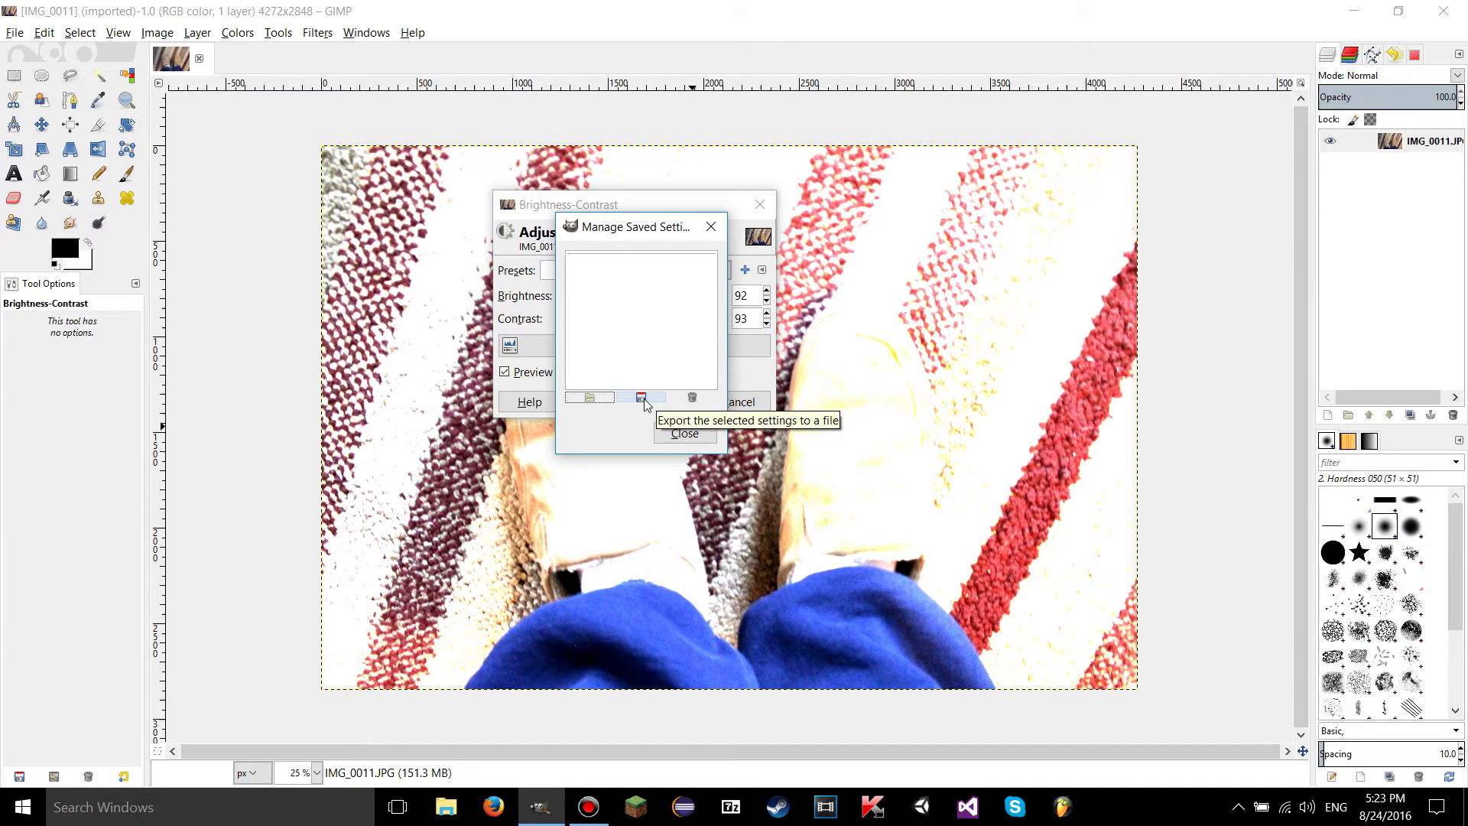
left_click(686, 430)
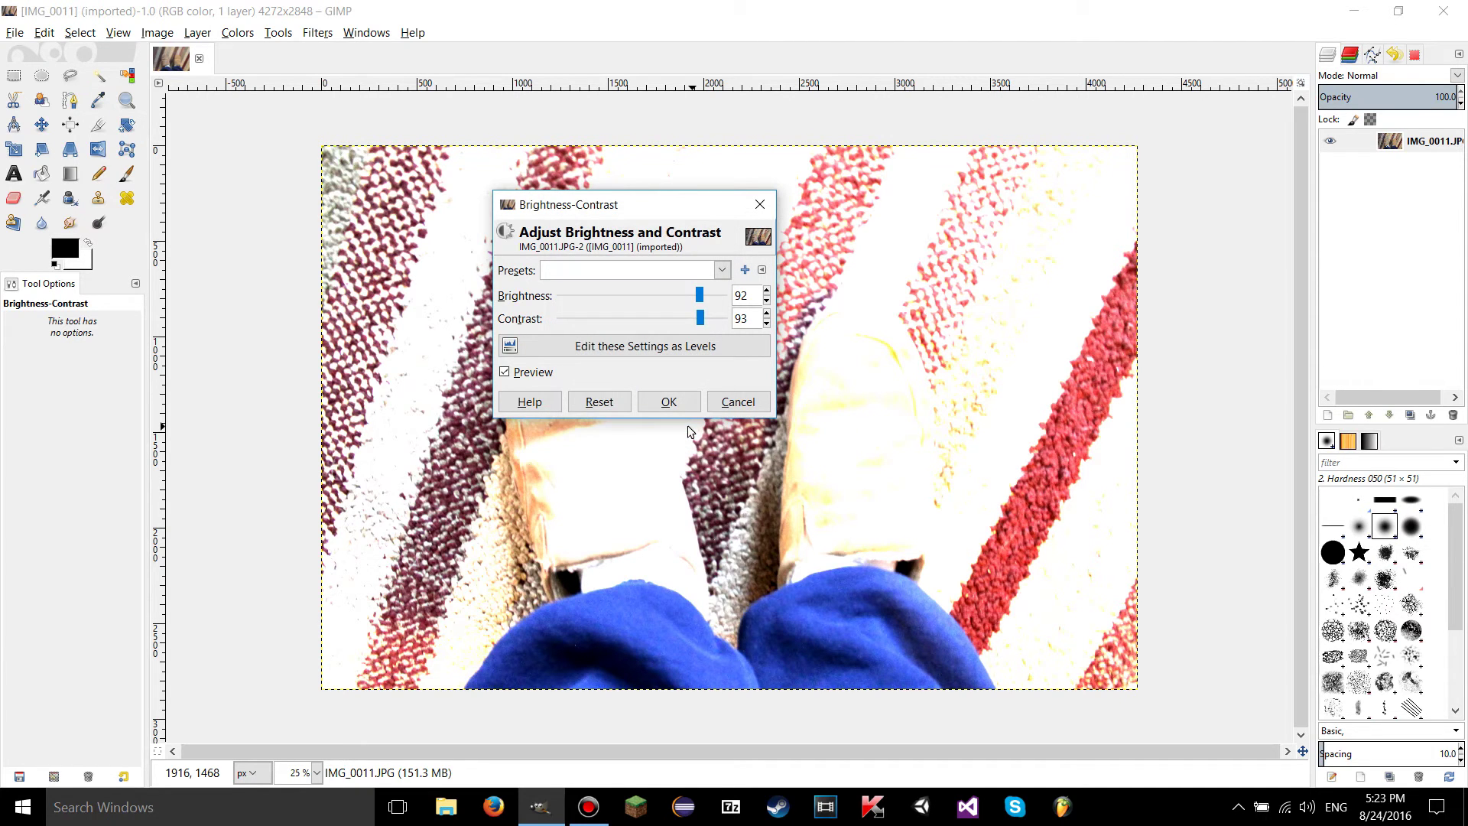
Reset the brightness and contrast and review the saved settings manager
left_click(614, 403)
left_click(768, 270)
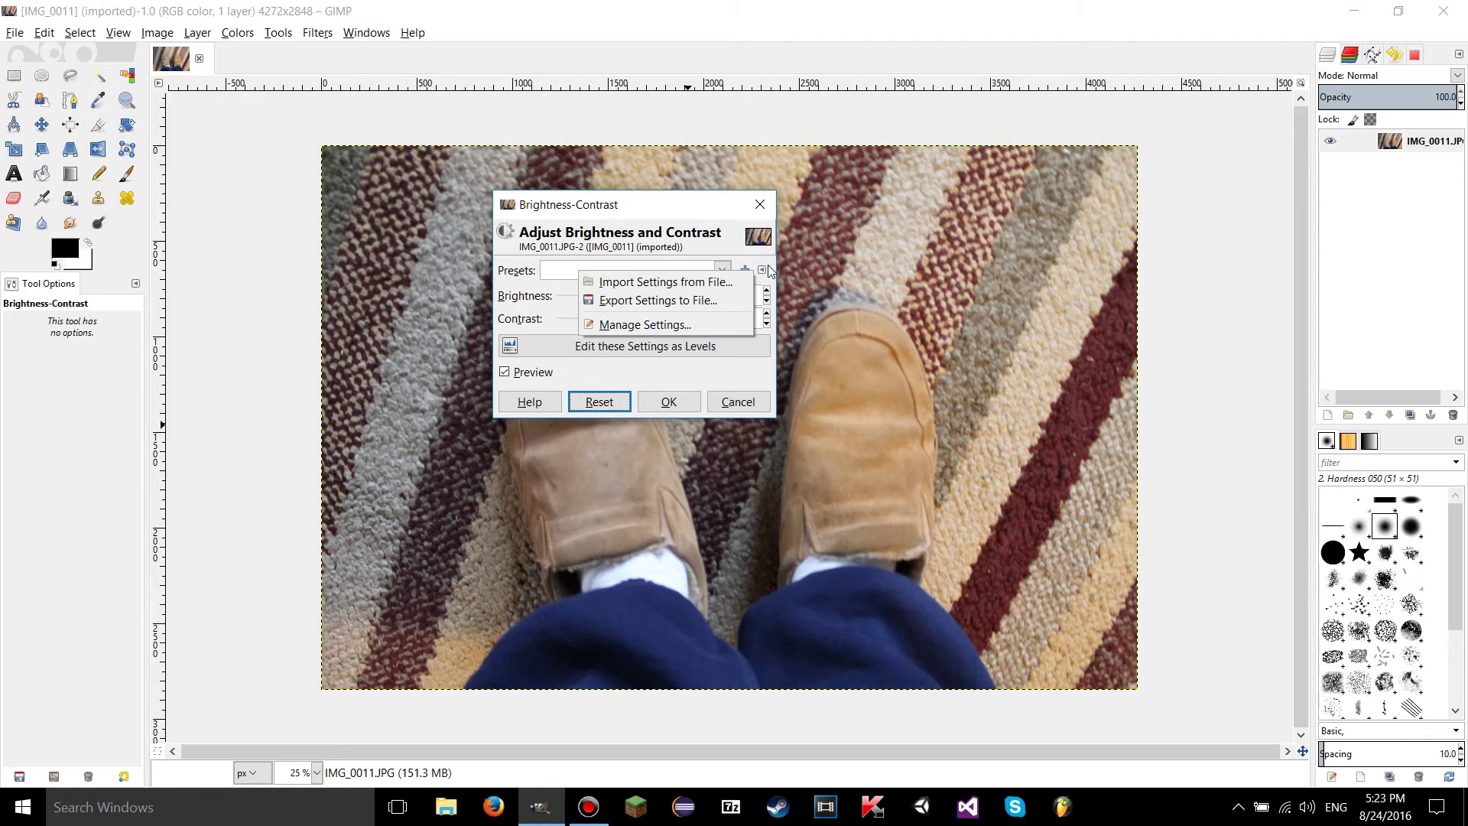
left_click(674, 326)
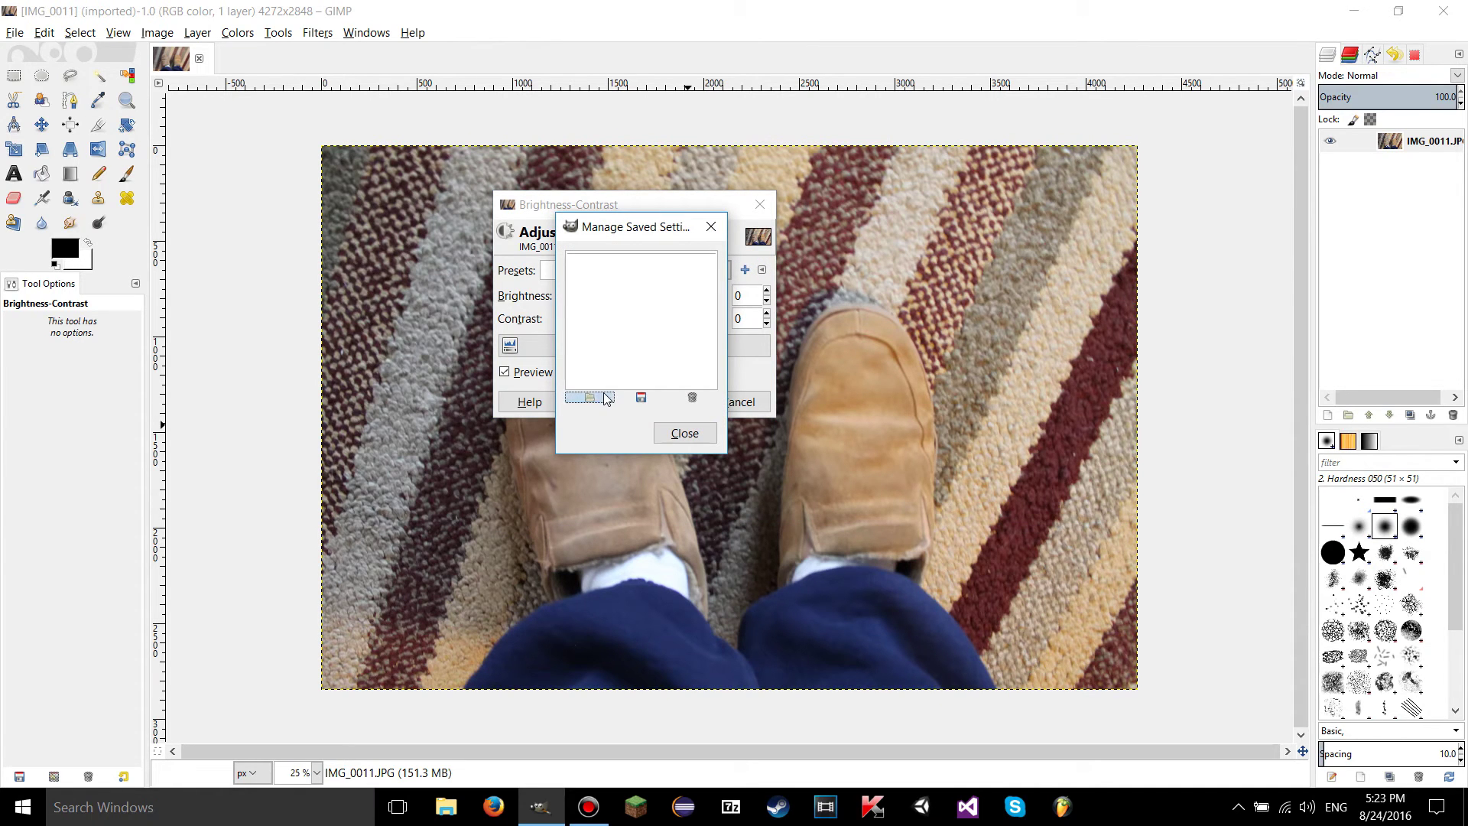
left_click(683, 432)
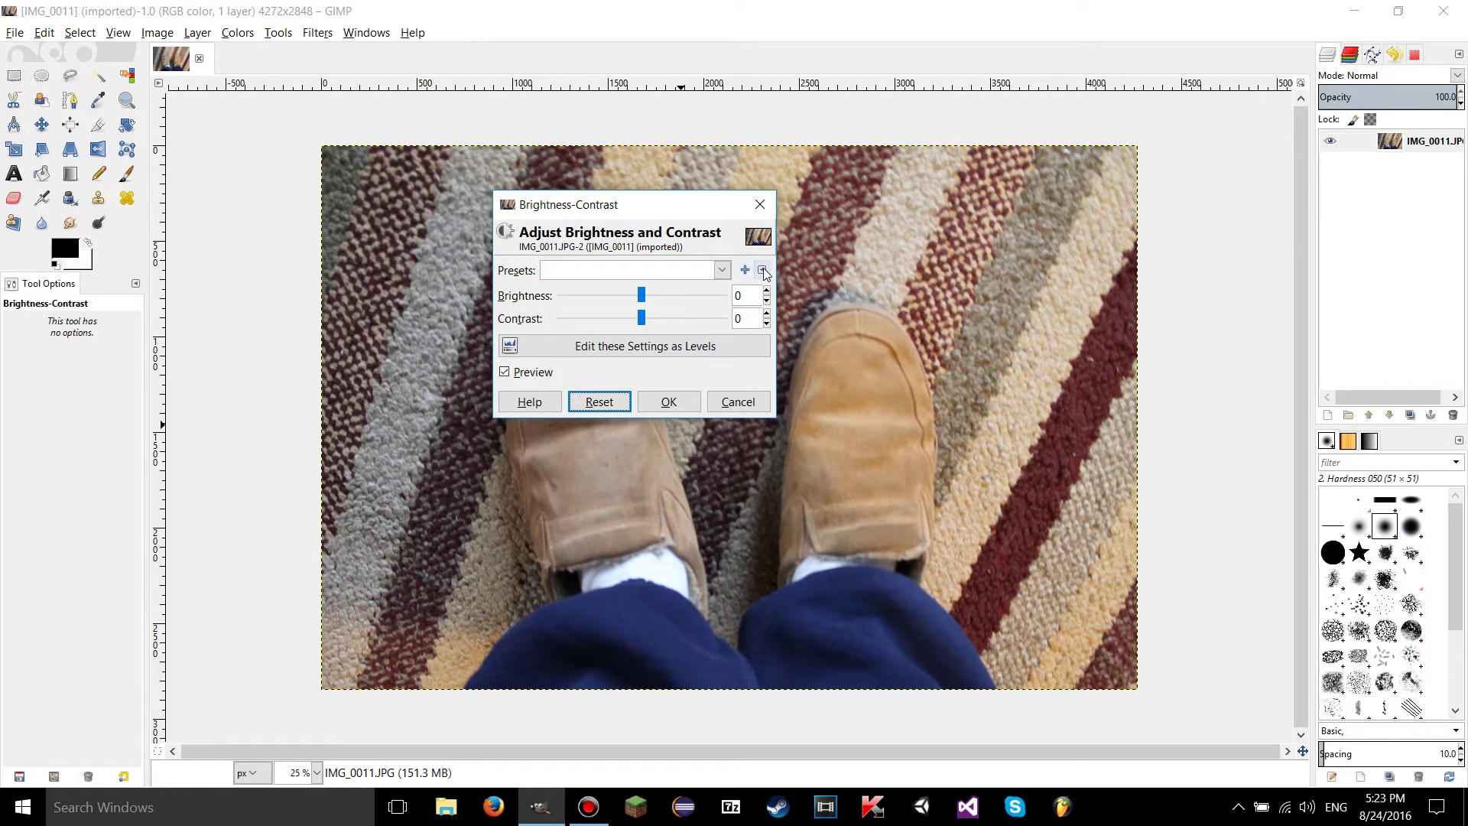
Import the "whatever you want" settings file again to restore the brightness and contrast values
left_click(761, 269)
left_click(664, 281)
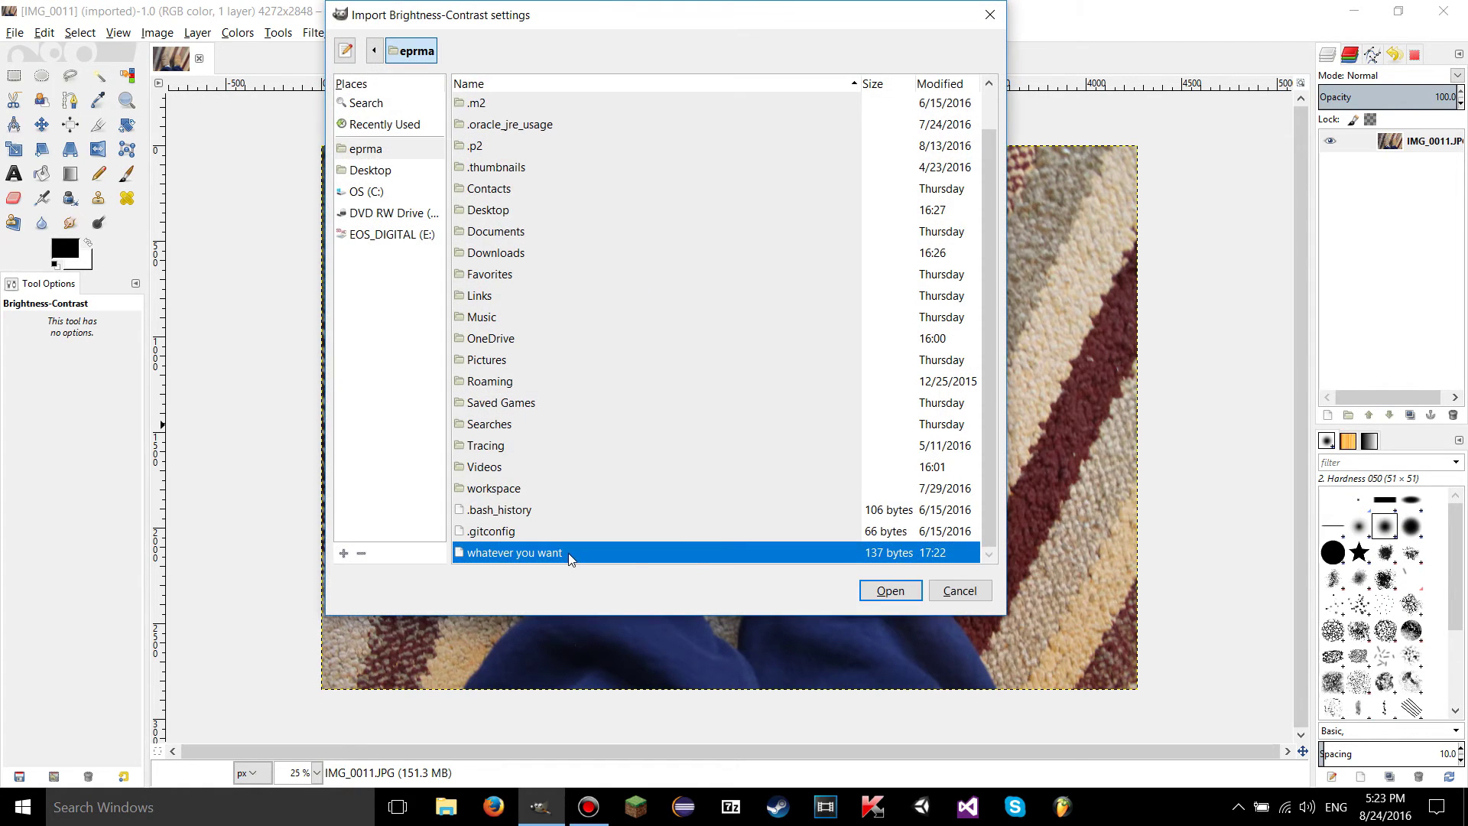
left_click(865, 582)
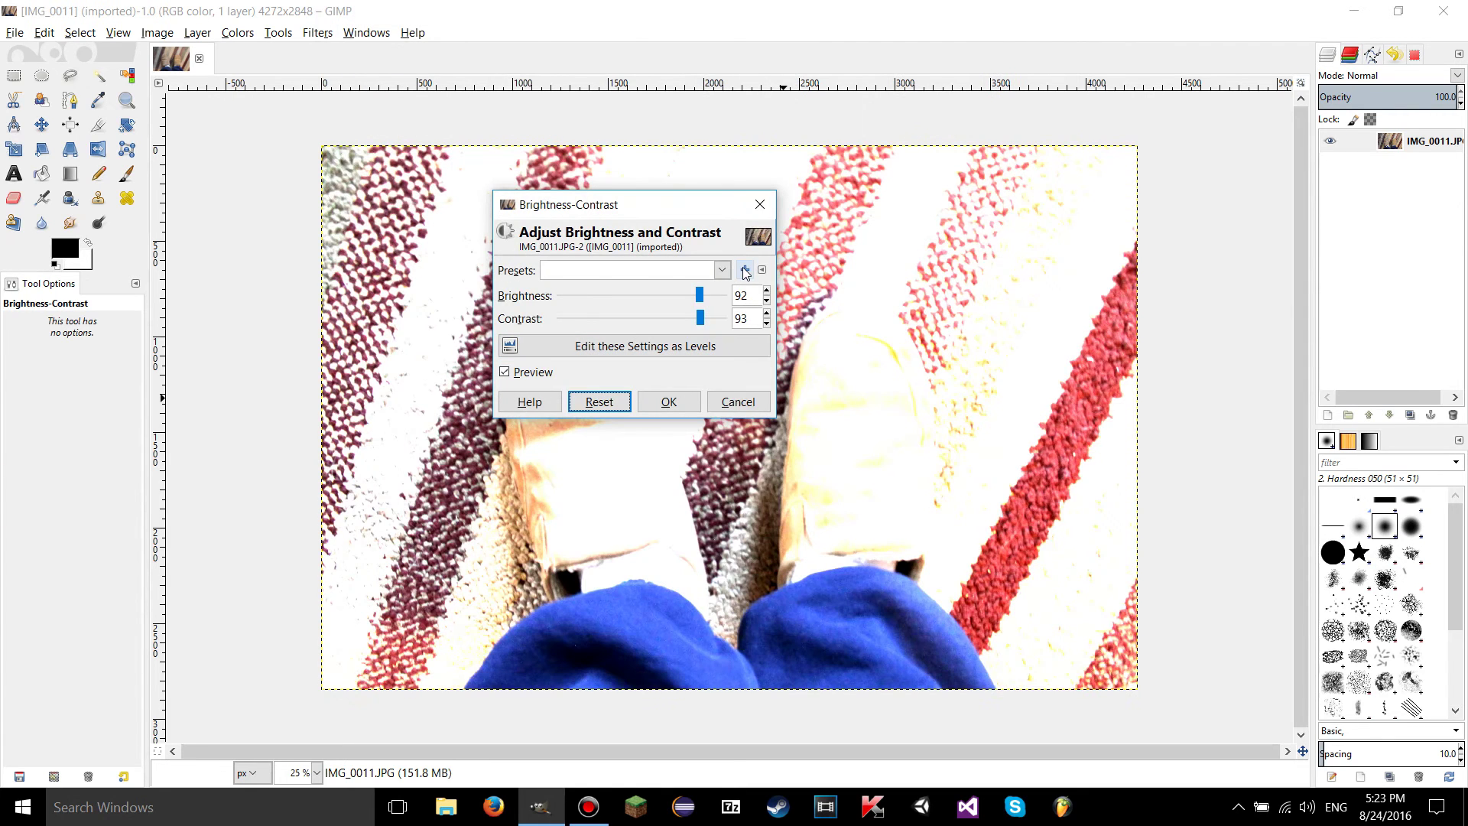
View the prompt for saving the settings as a favorite, dismiss it, and cancel the Brightness-Contrast adjustment
left_click(745, 272)
left_click(700, 384)
left_click(738, 401)
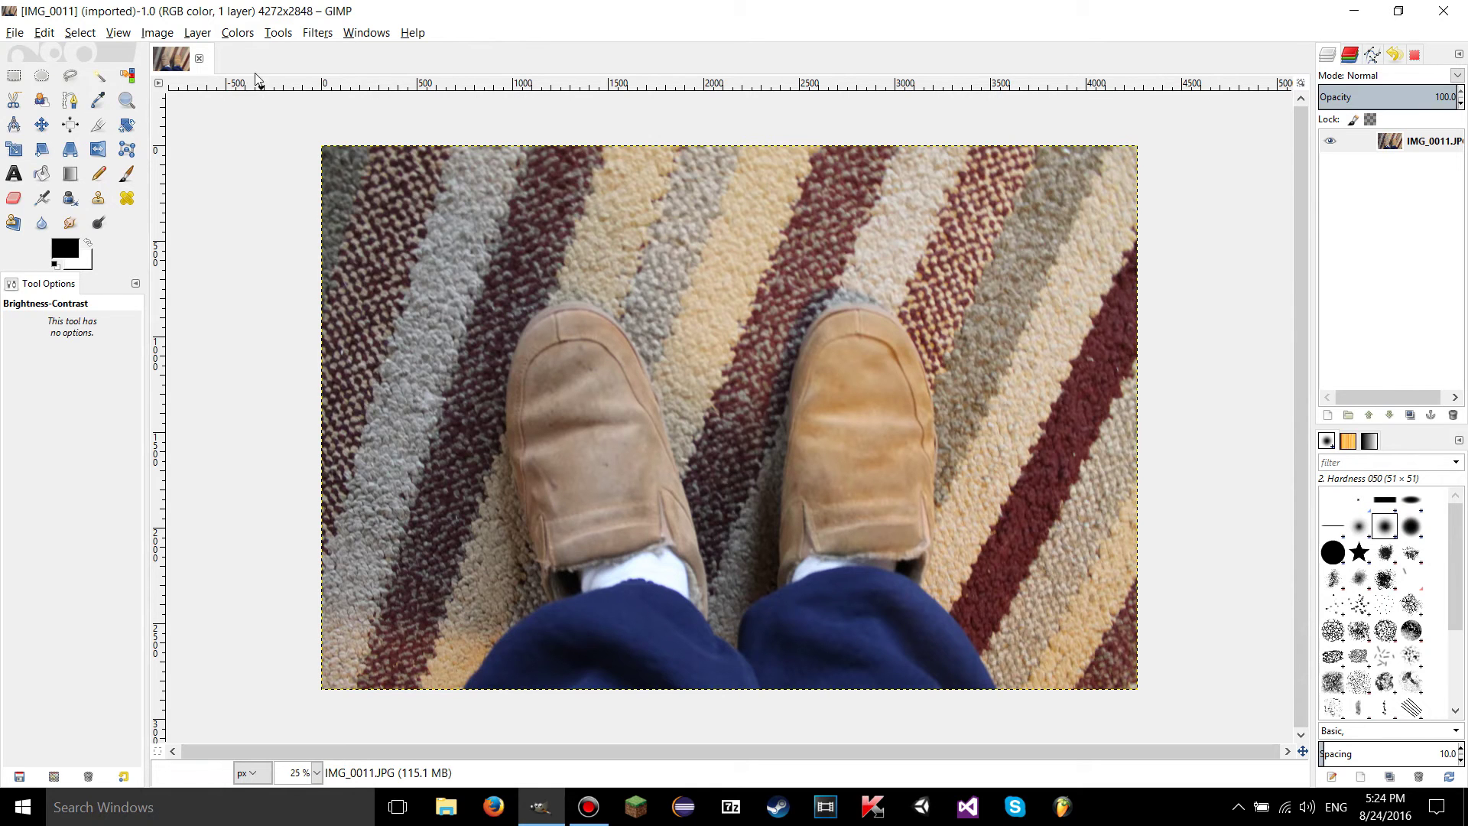
Start Posterize on the photo, toggle its preview, and reset the posterize levels
left_click(237, 33)
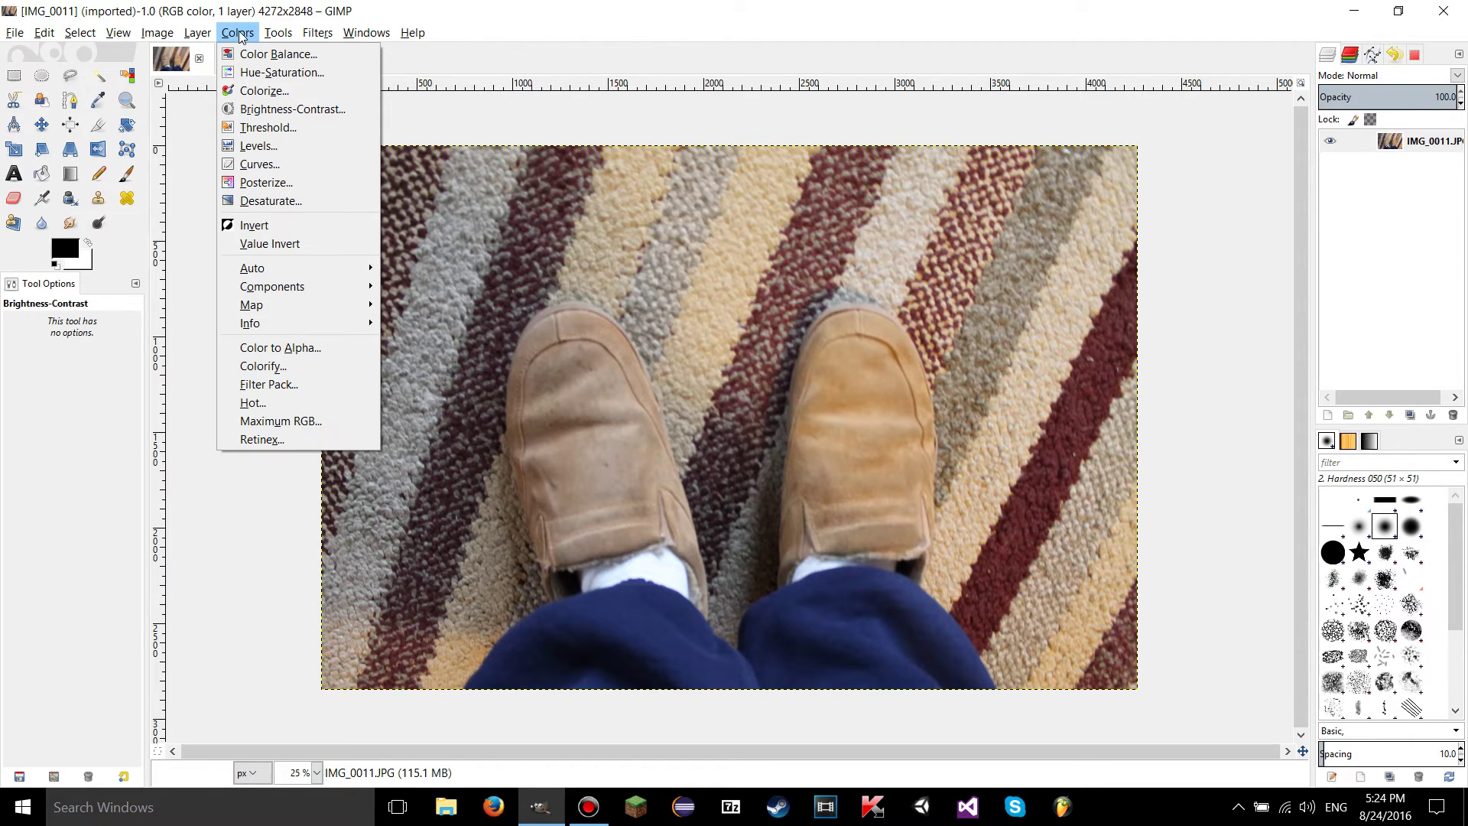
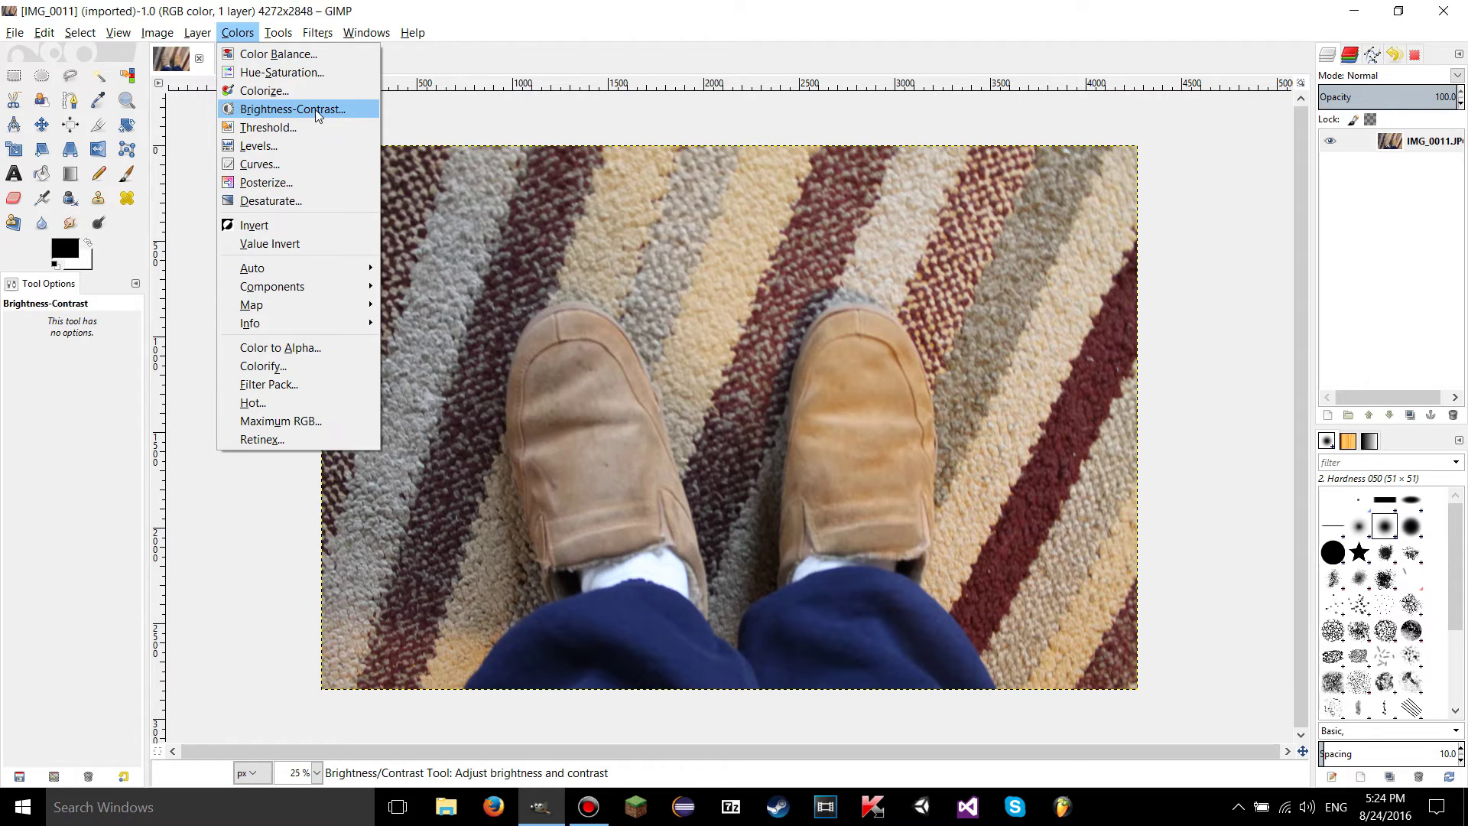
left_click(289, 190)
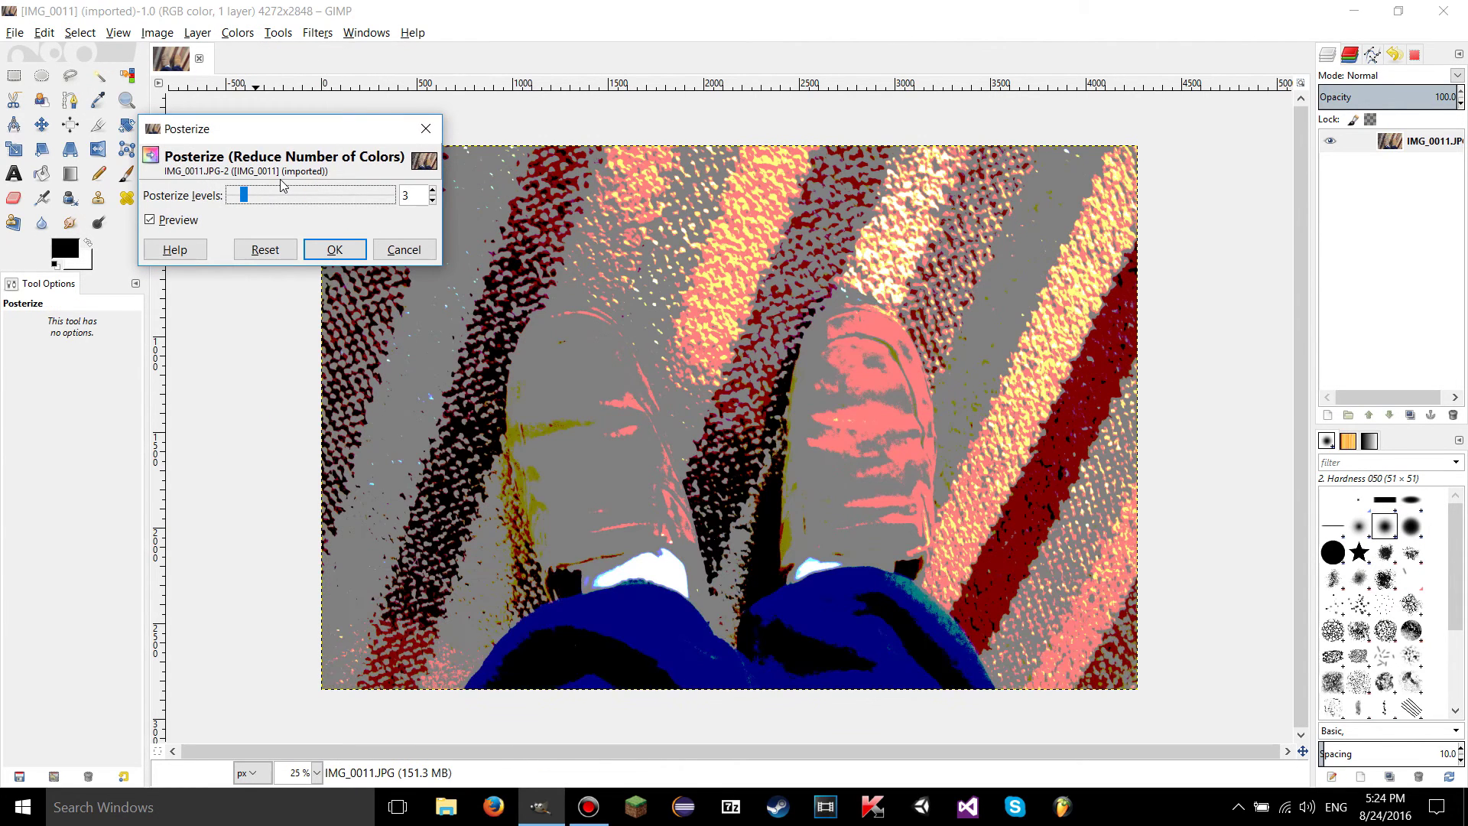
left_click(164, 220)
left_click(172, 219)
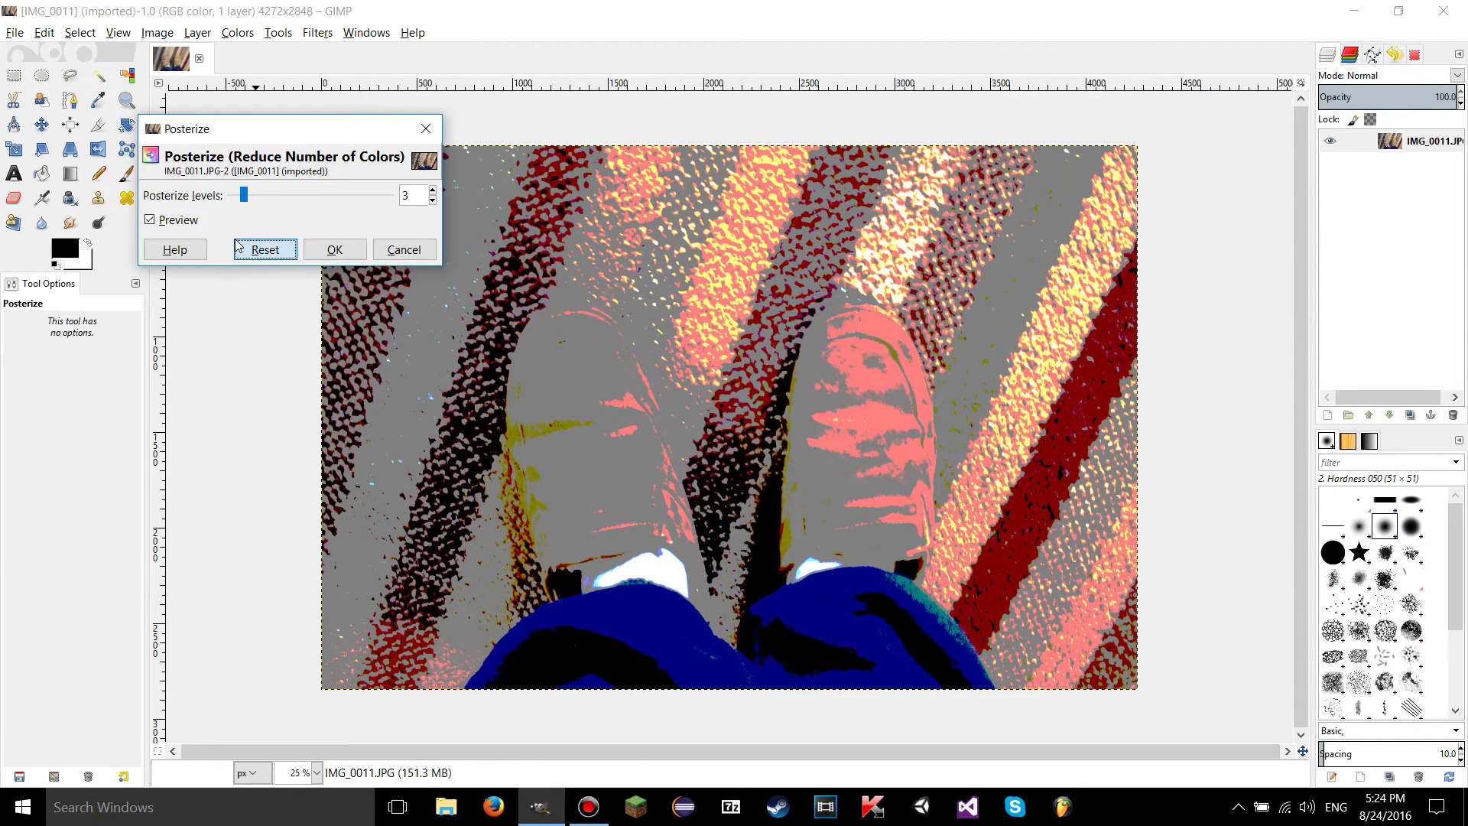
left_click(255, 252)
left_click(245, 197)
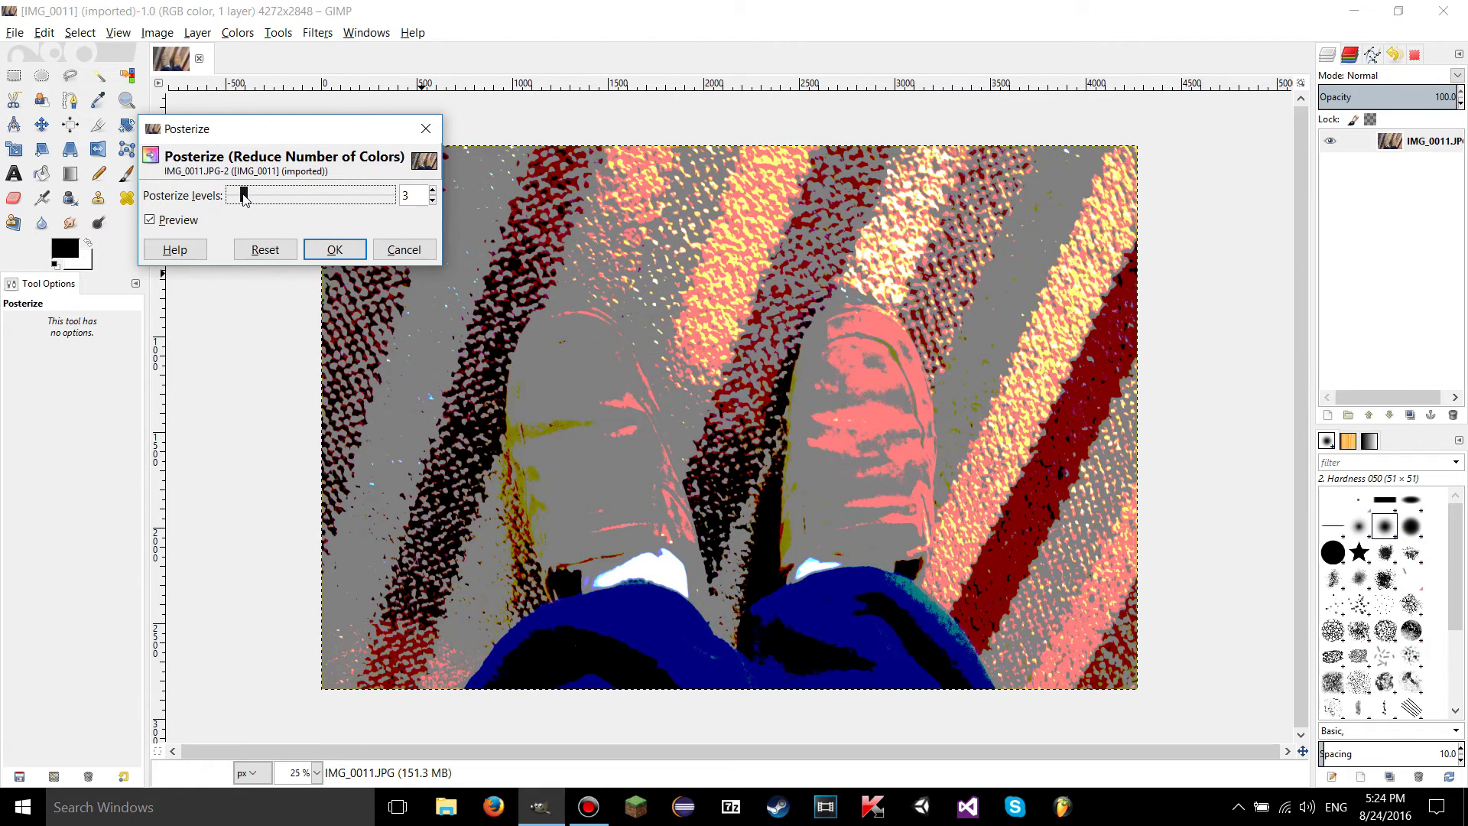
Raise the posterize levels to the maximum of 256
left_click_drag(244, 196, 406, 208)
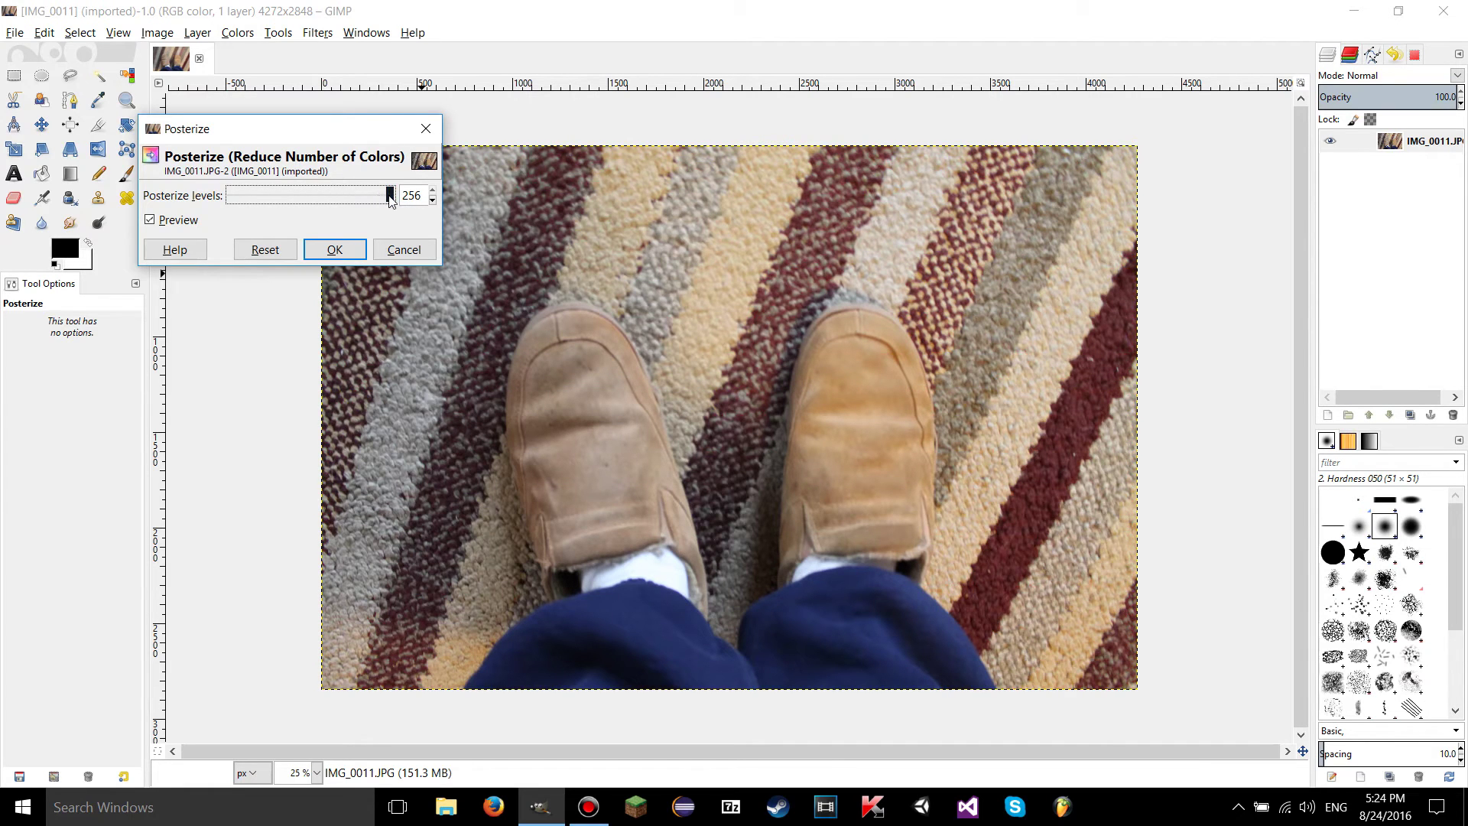
left_click_drag(422, 197, 405, 192)
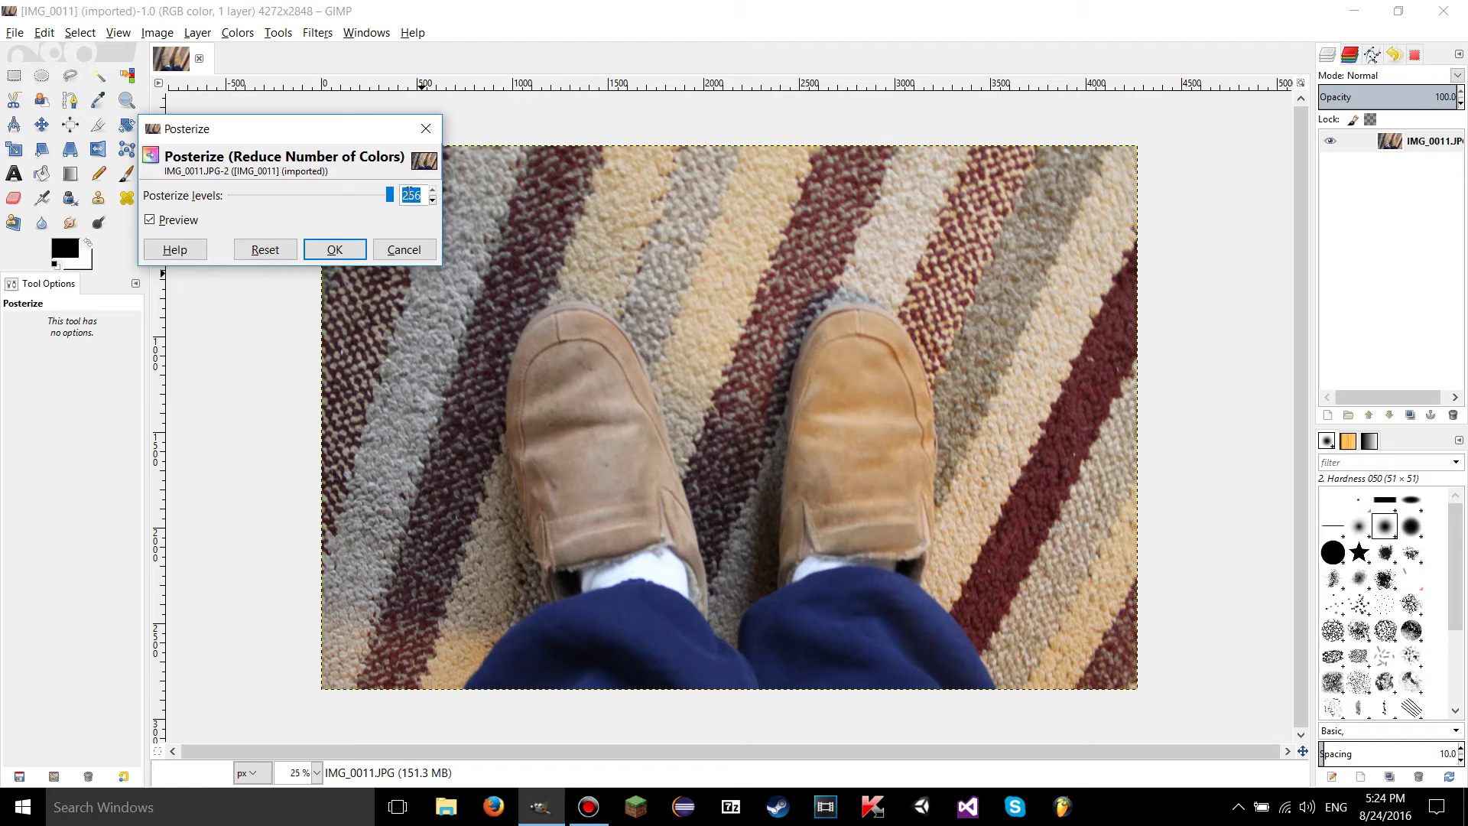
mouse_move(423, 195)
left_mouse_down()
mouse_move(403, 195)
mouse_move(419, 196)
left_mouse_up()
Lower the posterize levels through 18 and 10 down to the minimum of 2
left_click_drag(390, 197, 304, 196)
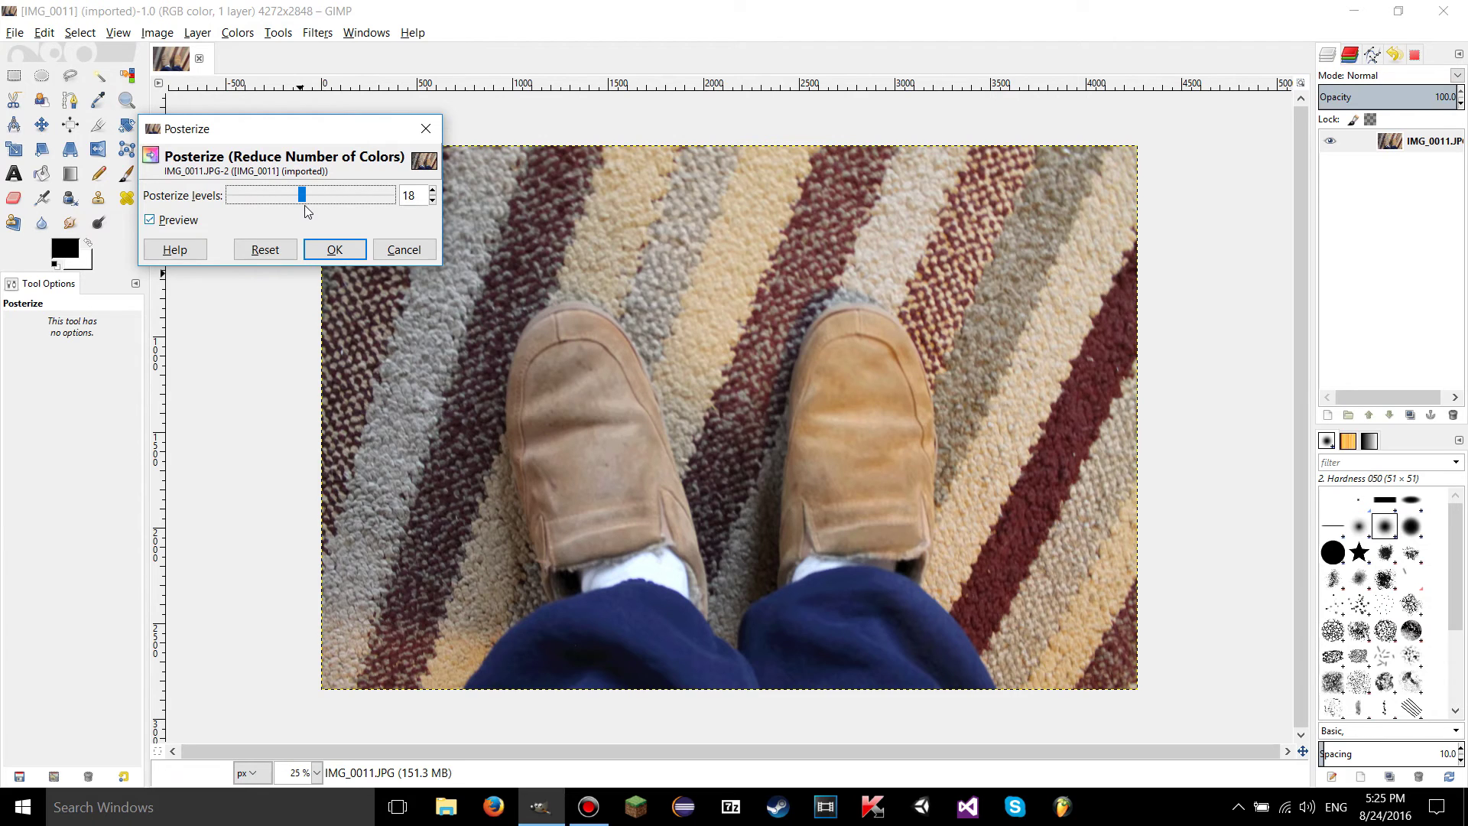
left_click_drag(301, 205, 284, 203)
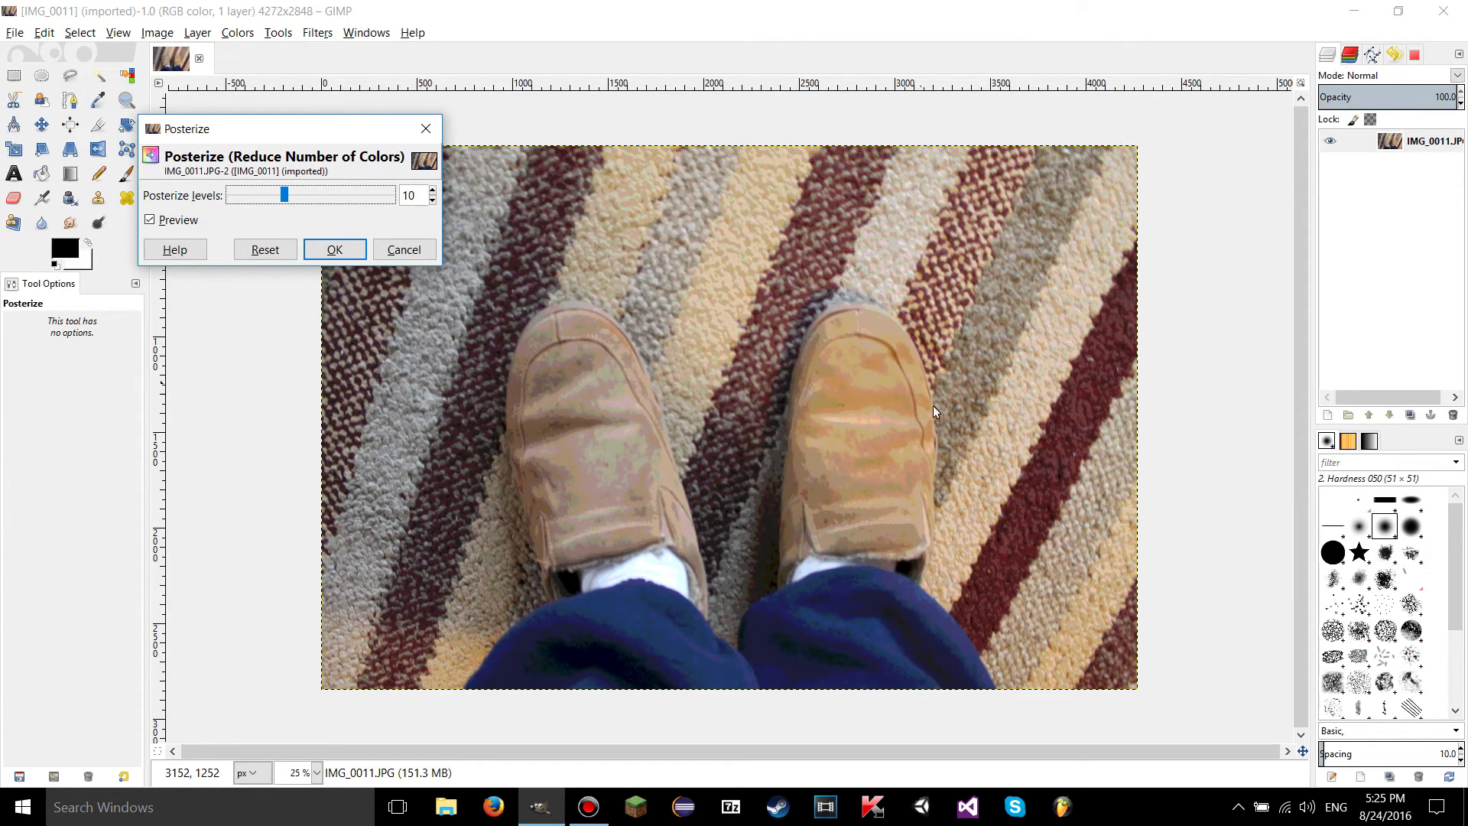
left_click_drag(285, 197, 228, 198)
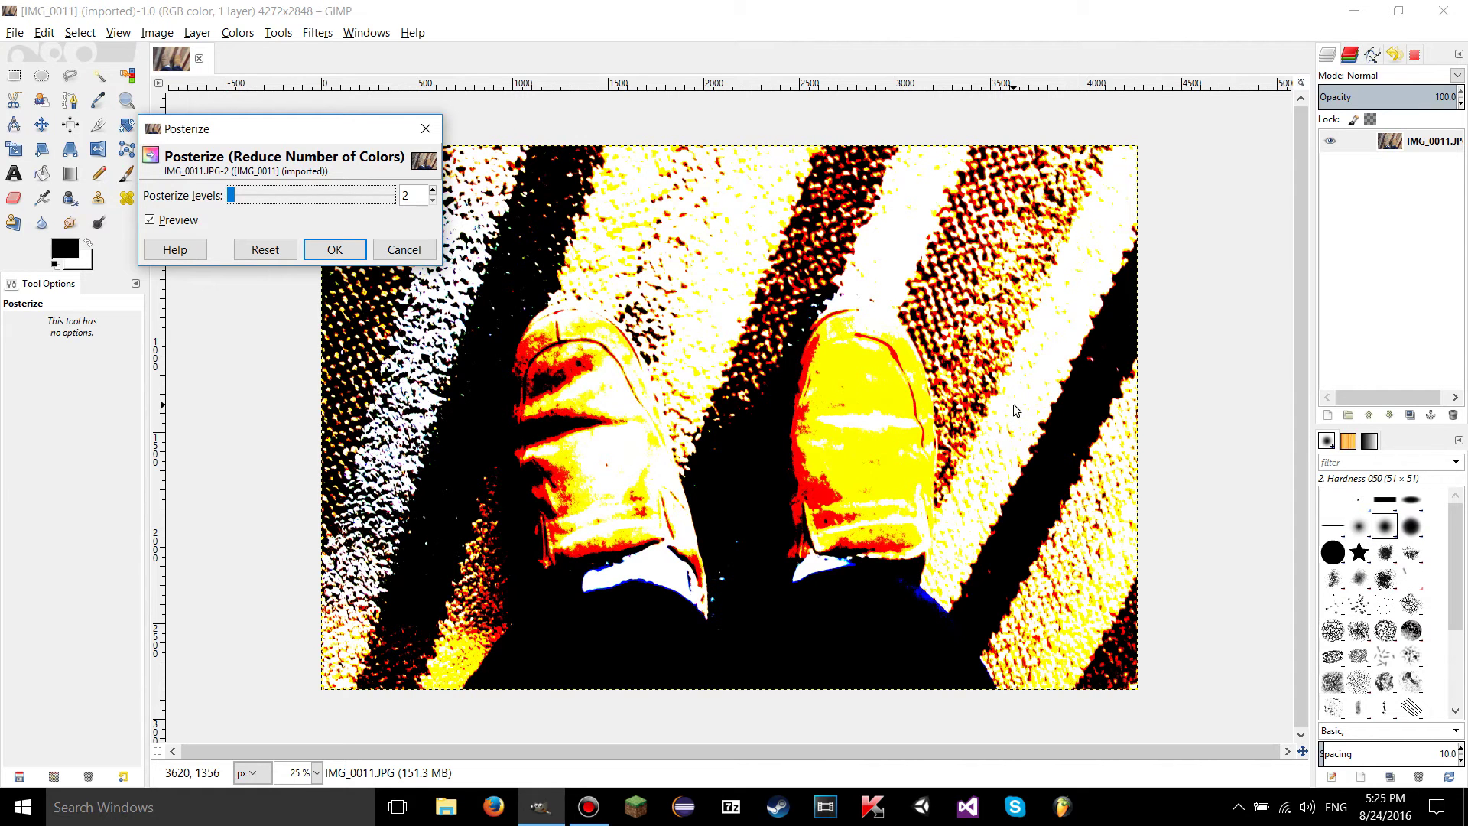
mouse_move(231, 204)
left_mouse_down()
mouse_move(251, 203)
mouse_move(231, 196)
left_mouse_up()
mouse_move(232, 198)
left_mouse_down()
mouse_move(254, 200)
mouse_move(221, 198)
left_mouse_up()
Consult the Posterize help page on how Posterize Levels determines the number of colors, and close the help browser
left_click_drag(358, 128, 242, 44)
left_click(293, 110)
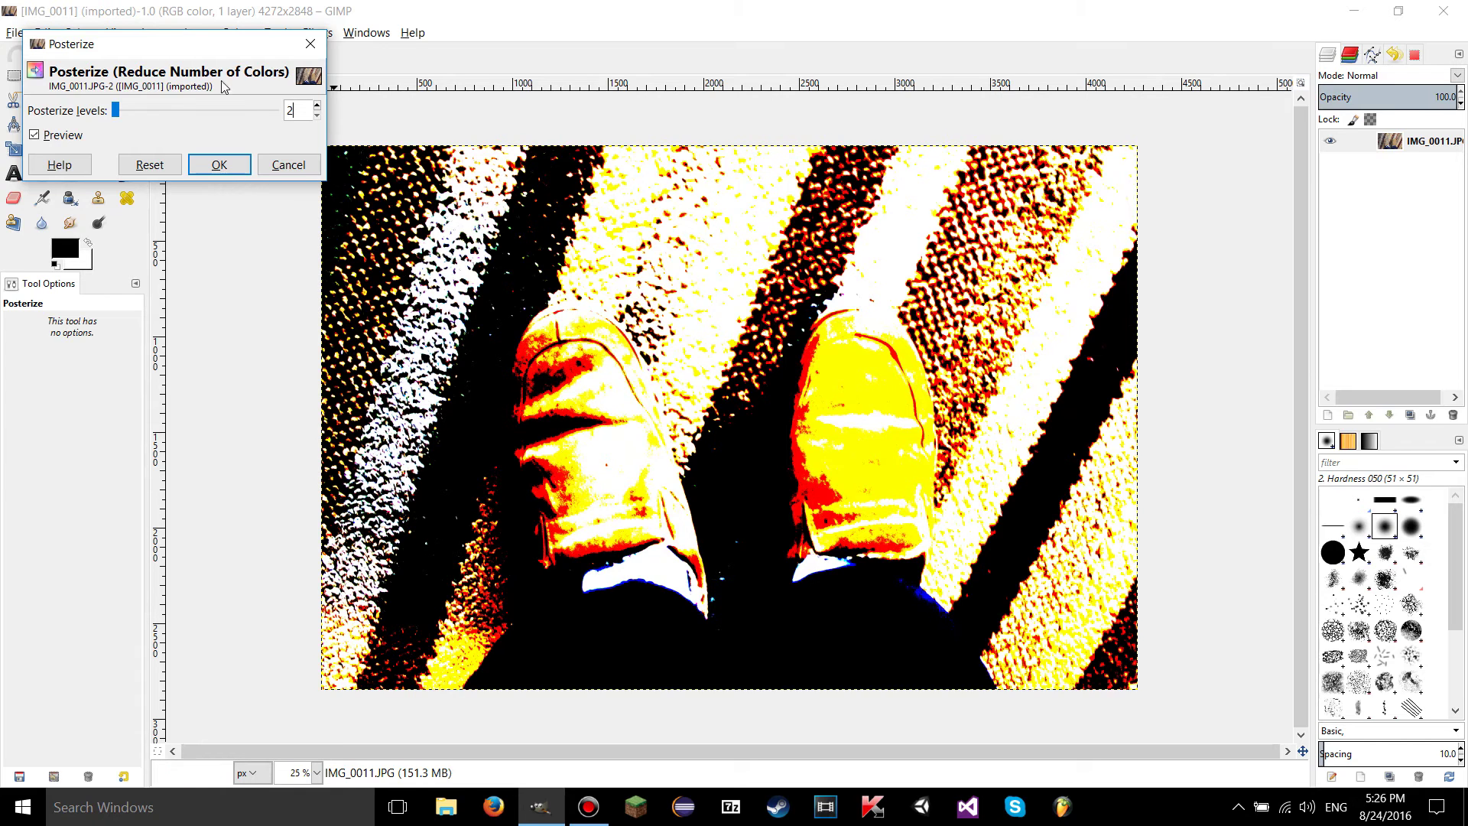
left_click_drag(160, 55, 457, 168)
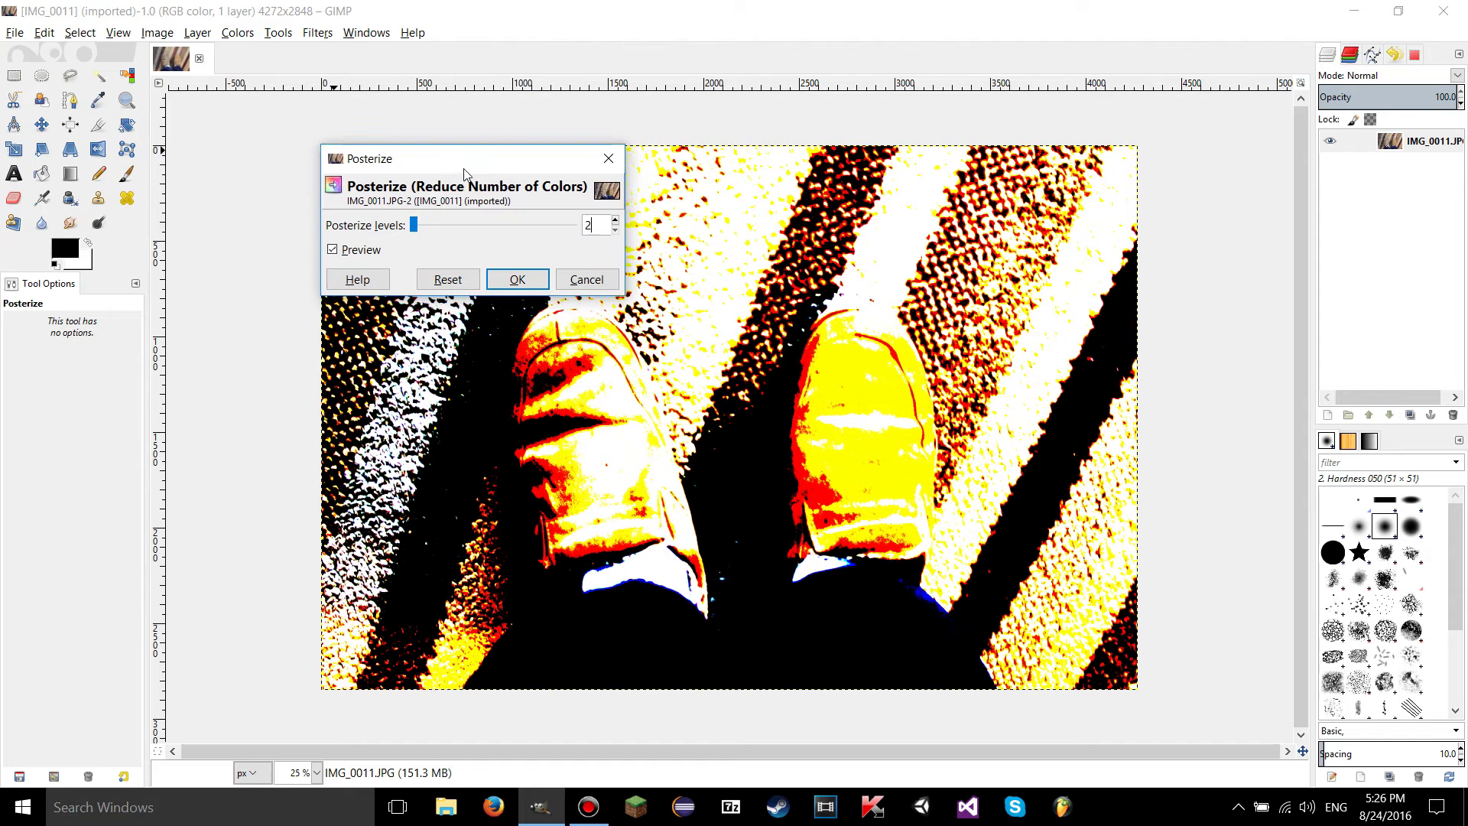
left_click(357, 280)
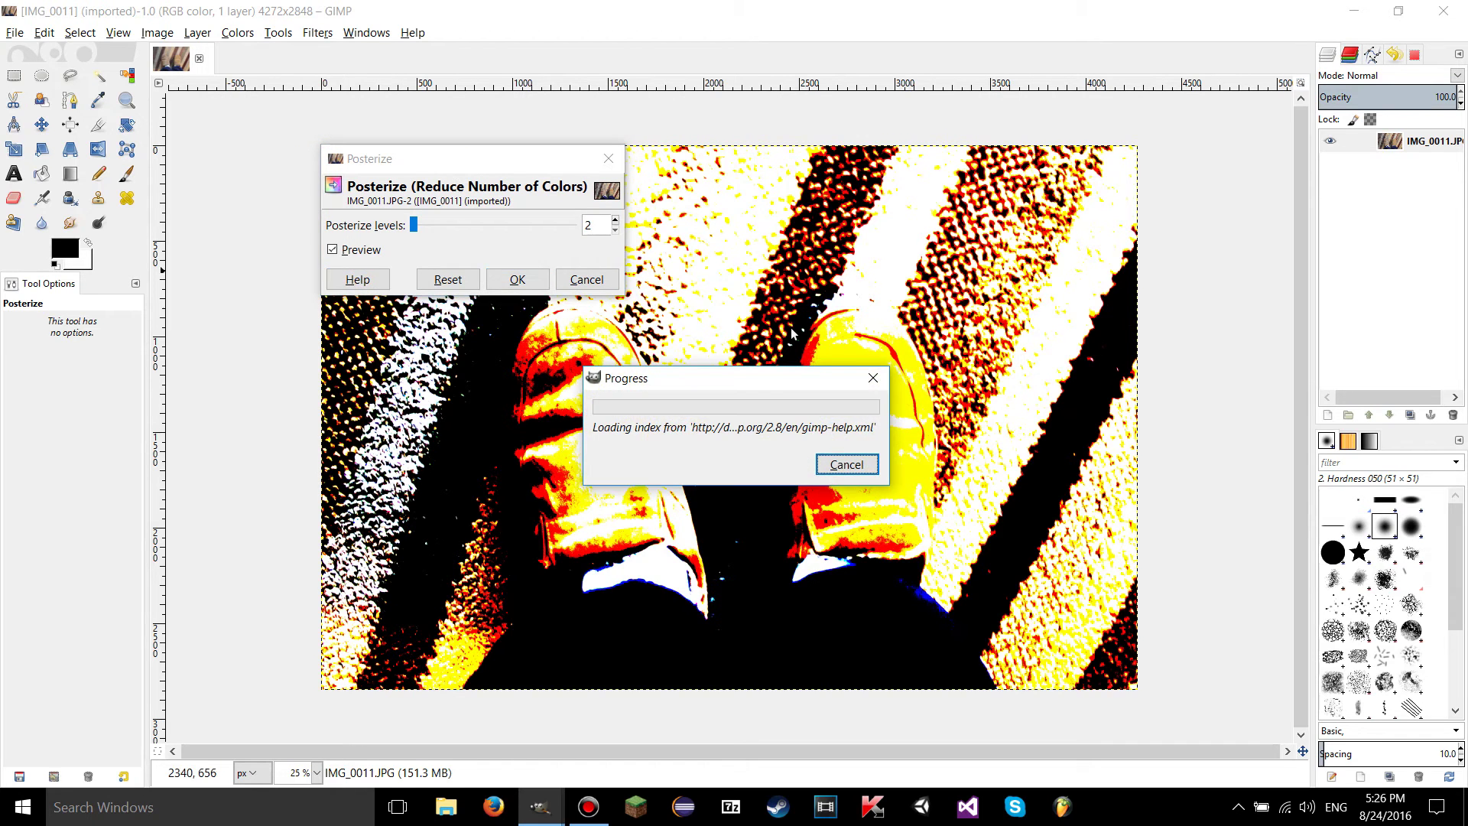
scroll(647, 350, "down", 3)
left_click_drag(718, 320, 708, 439)
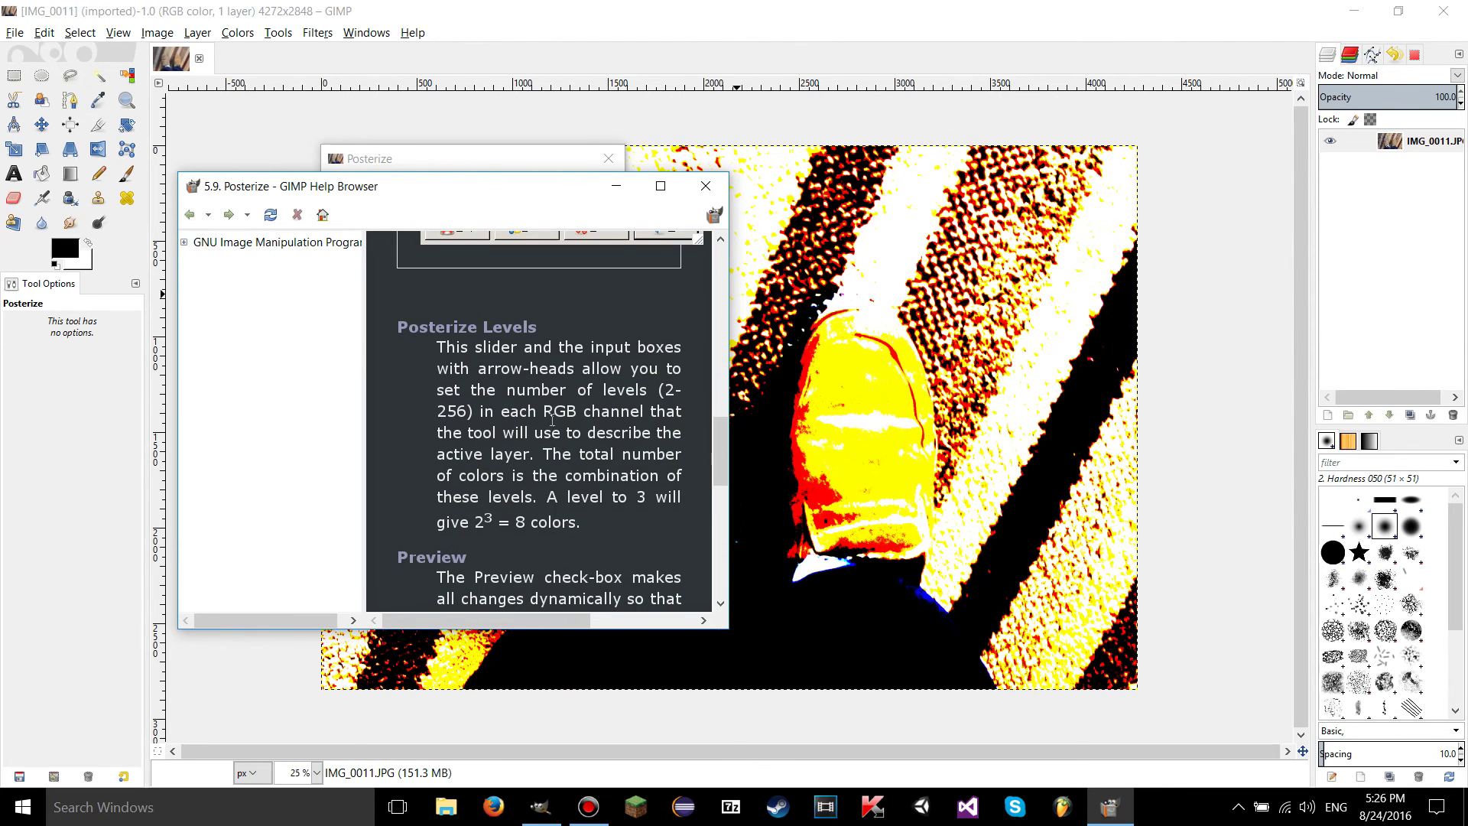
left_click_drag(526, 190, 680, 180)
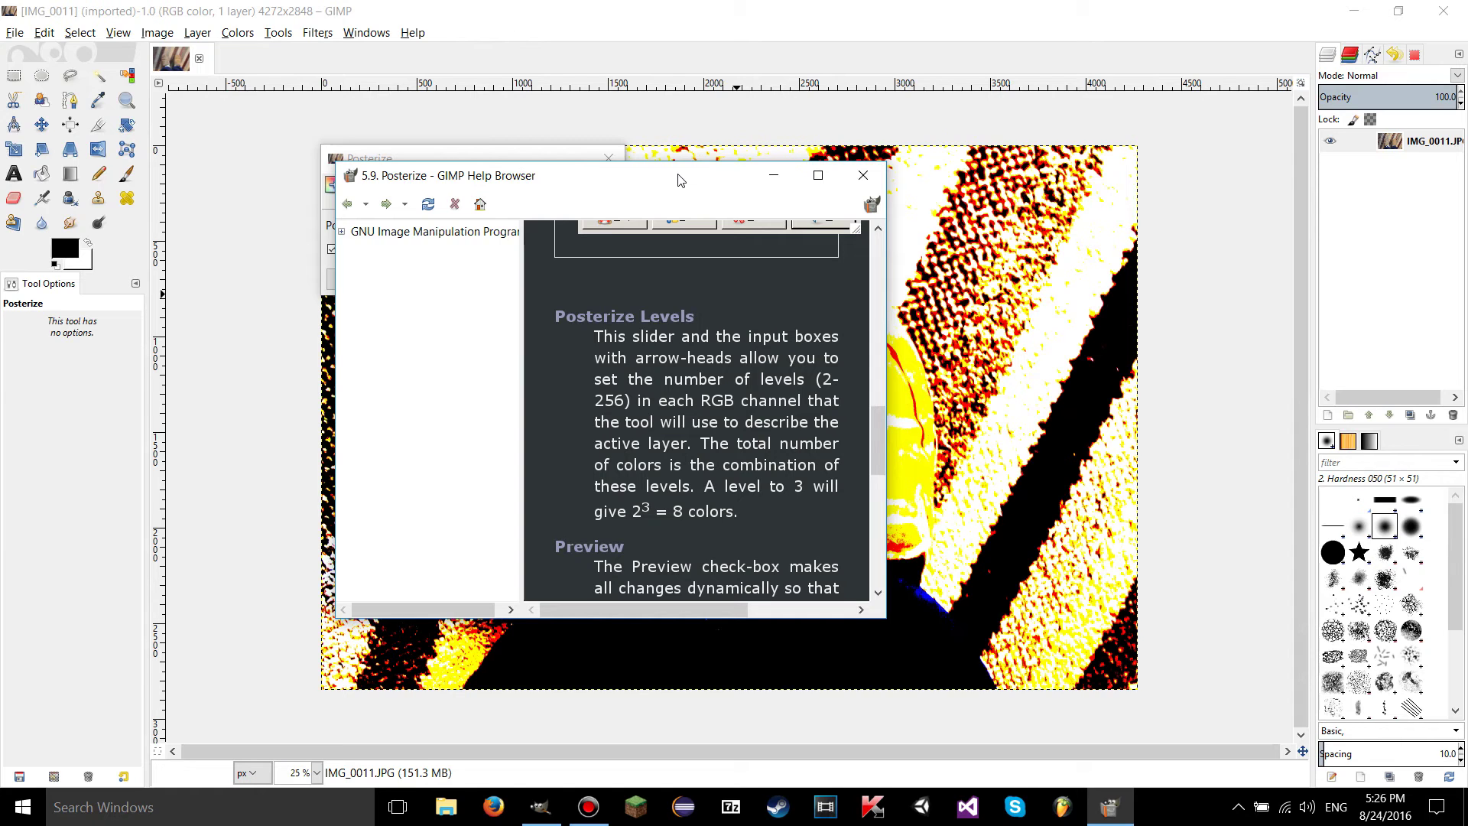
double_click(653, 508)
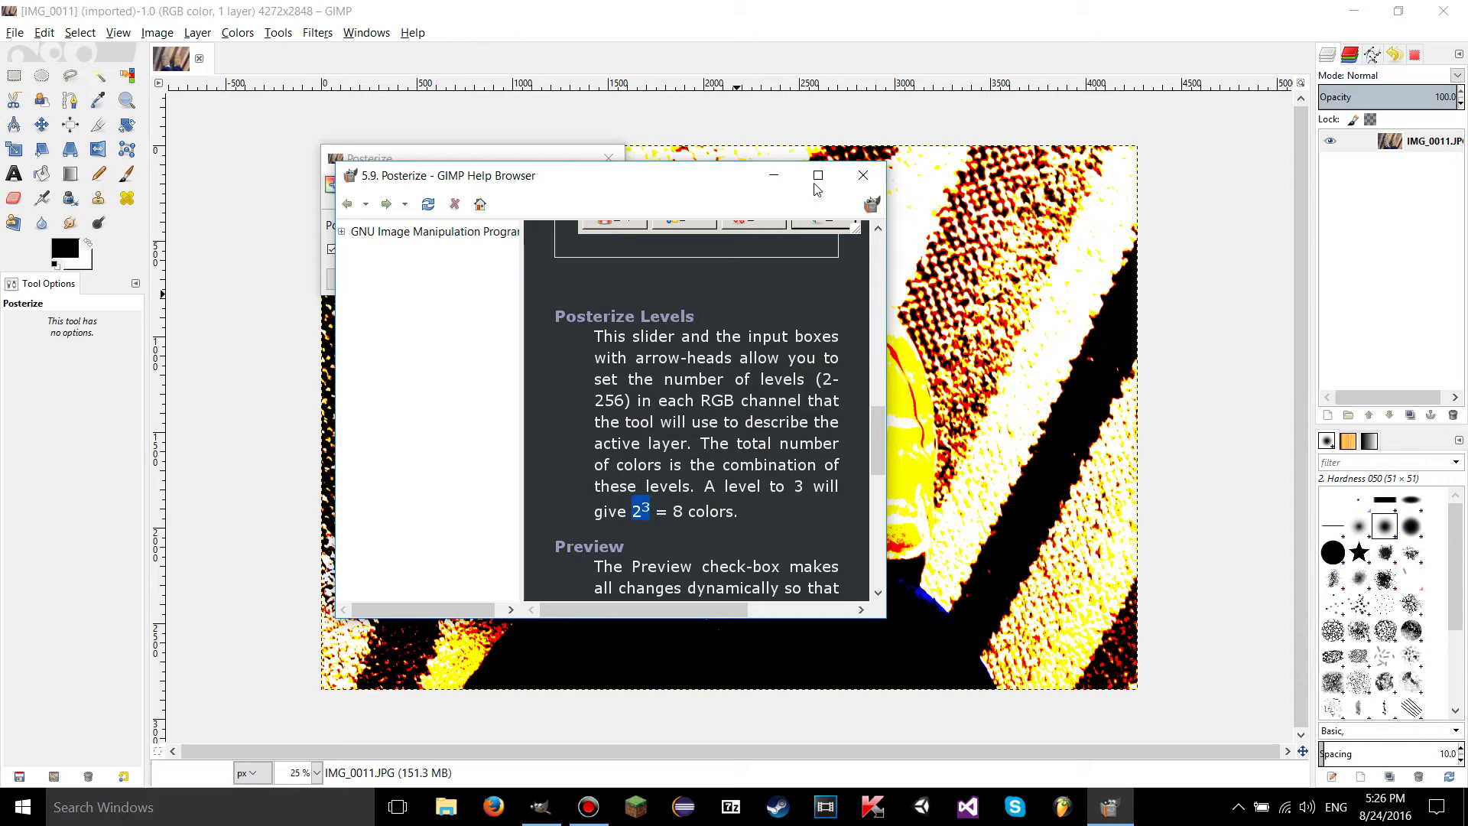
left_click(863, 175)
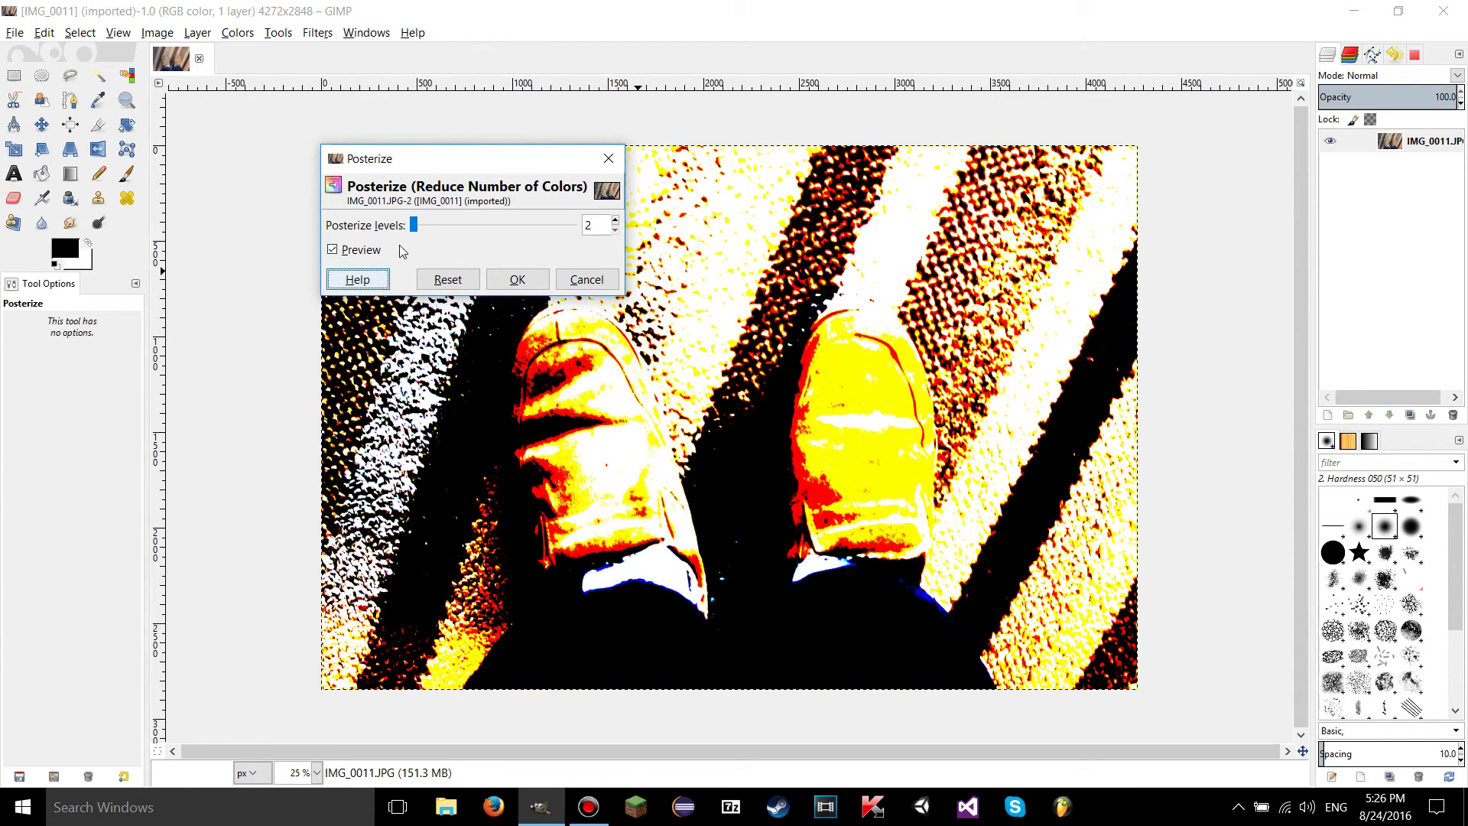
Reset the posterize levels and cancel the Posterize adjustment
mouse_move(414, 229)
left_mouse_down()
mouse_move(567, 231)
mouse_move(398, 221)
left_mouse_up()
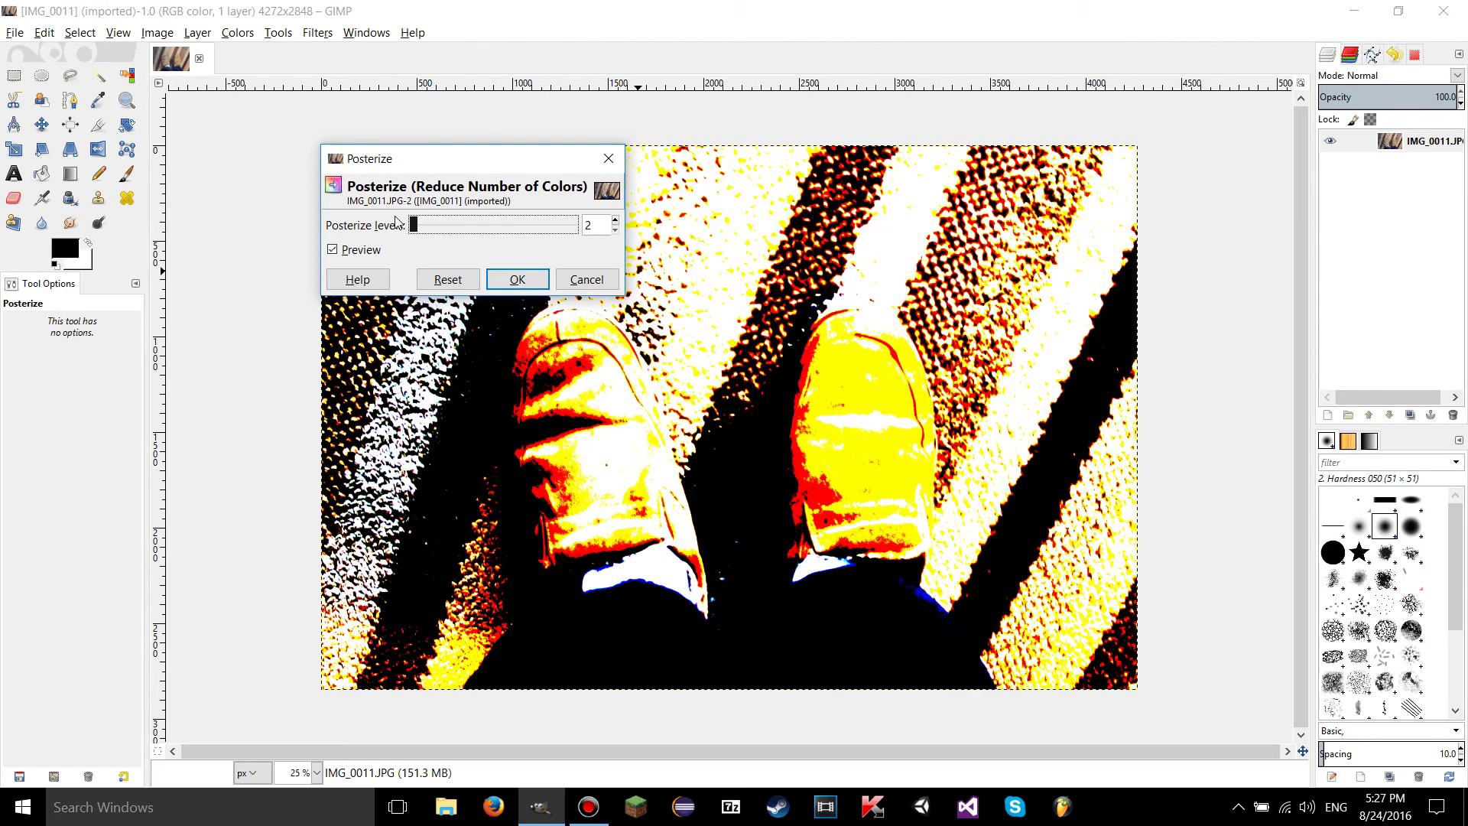
left_click(448, 279)
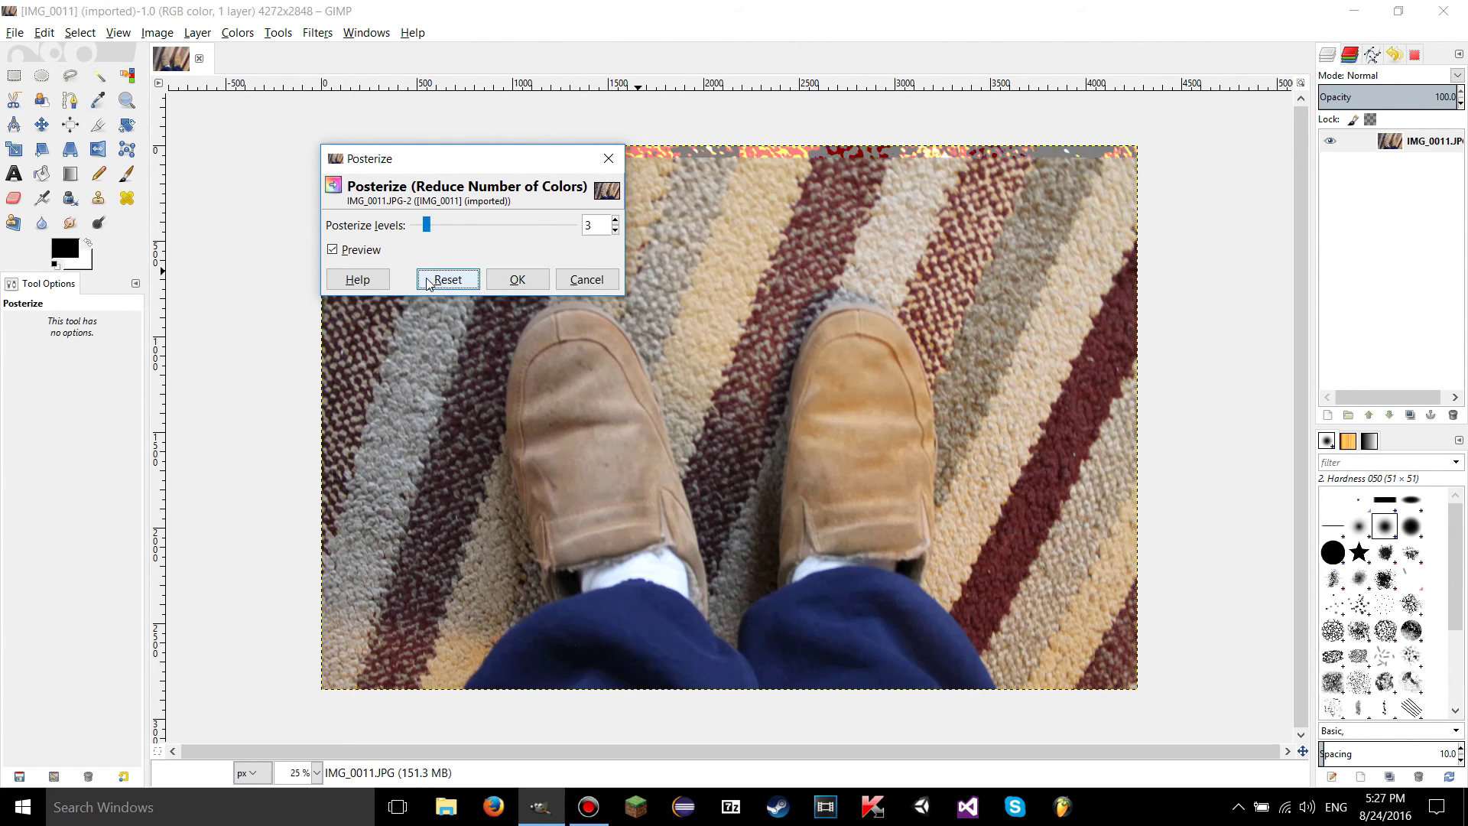
left_click(601, 282)
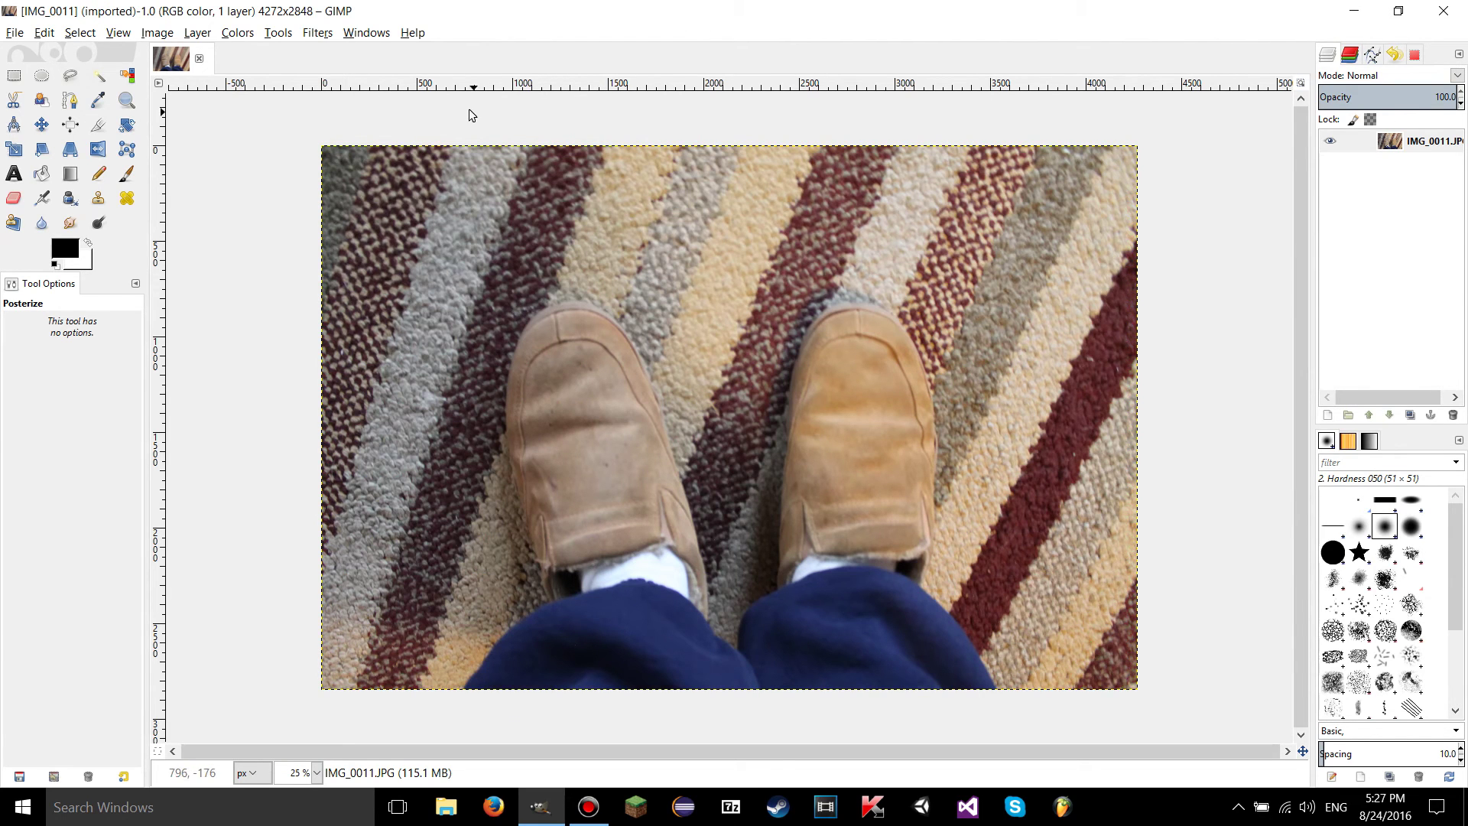
Start Desaturate on the photo and toggle its preview, leaving the preview enabled
left_click(237, 32)
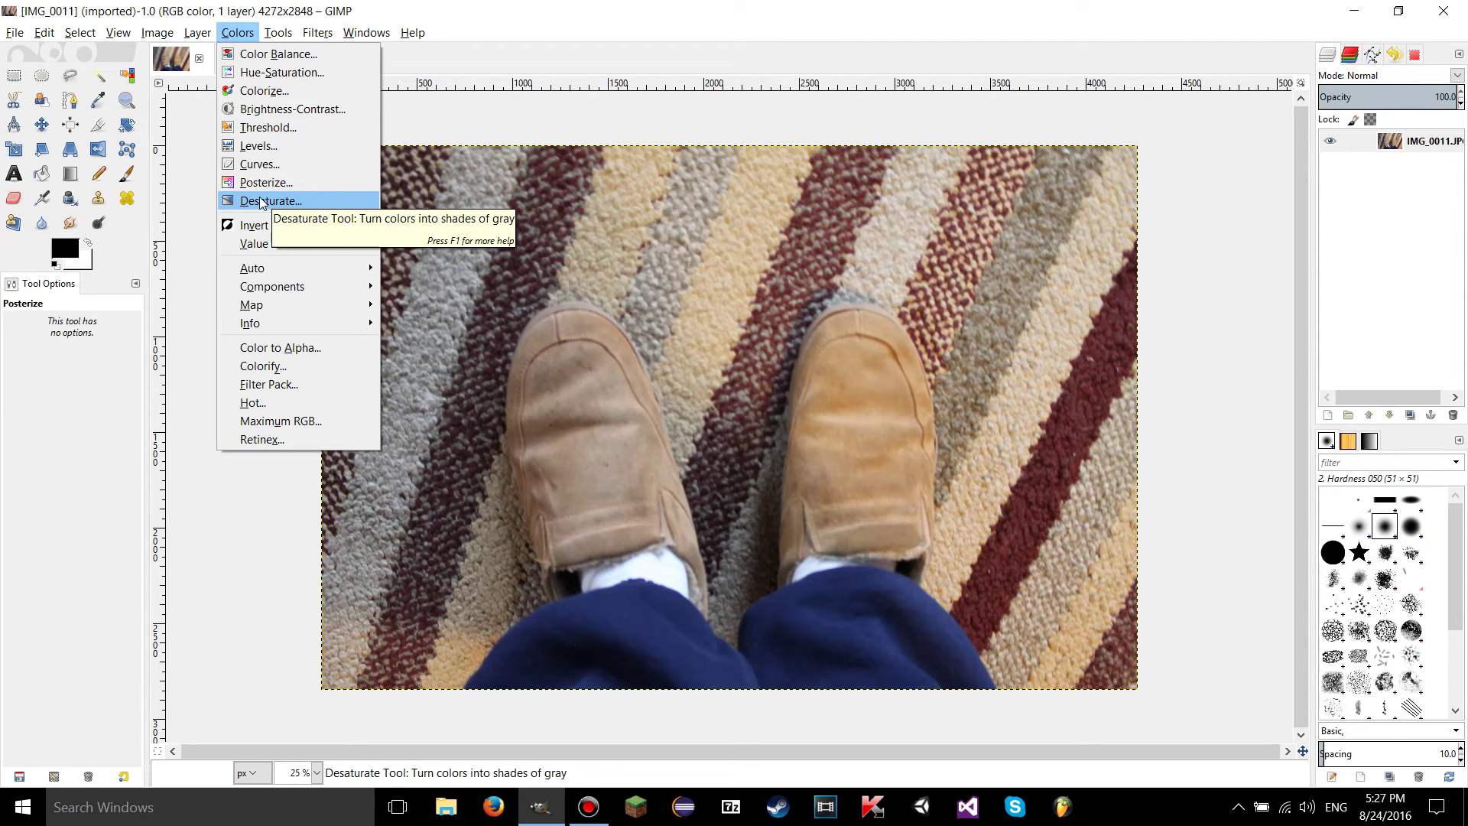
left_click(310, 197)
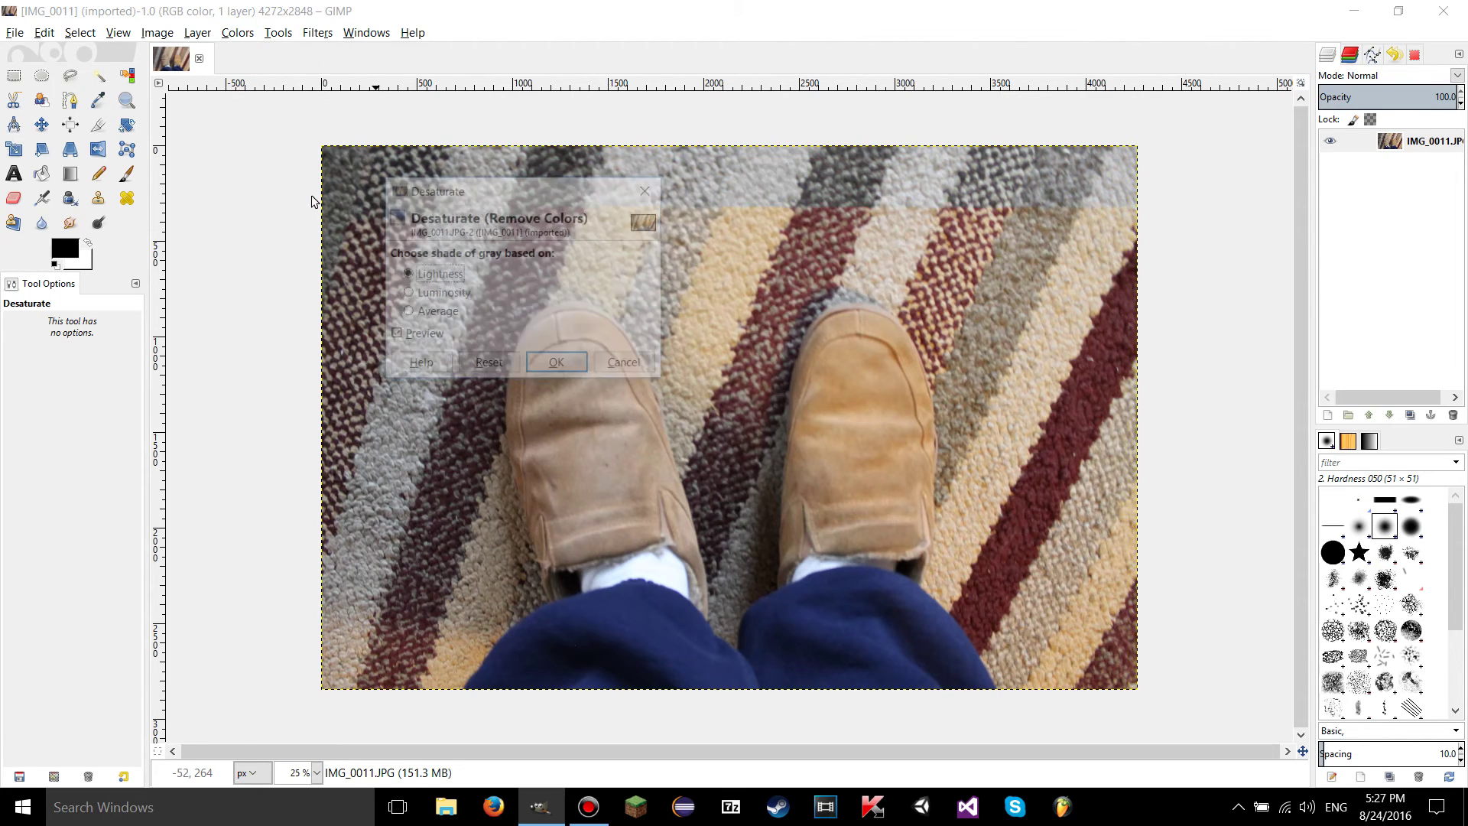
left_click_drag(539, 196, 468, 162)
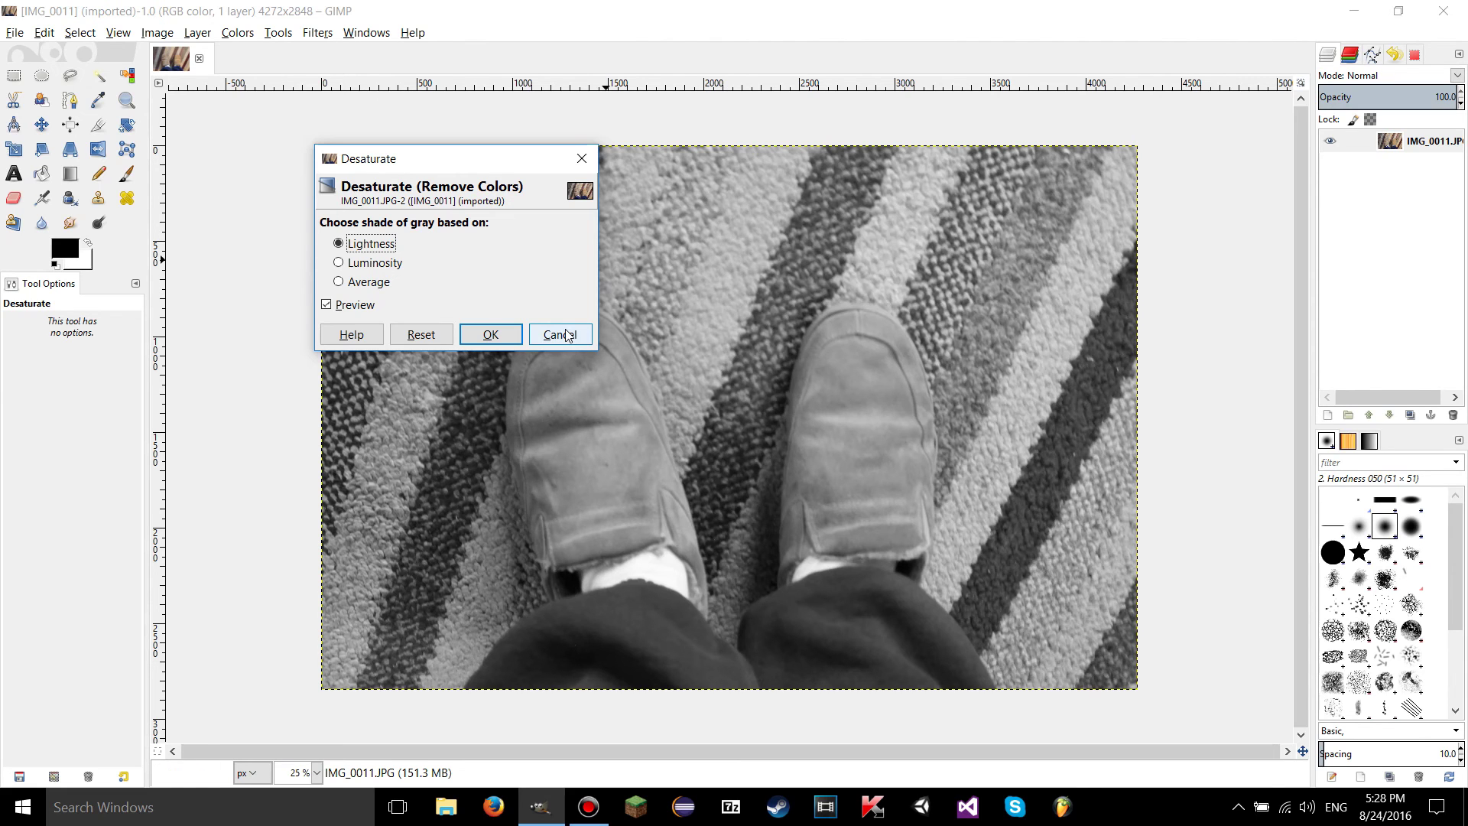
mouse_move(493, 159)
left_mouse_down()
mouse_move(551, 188)
mouse_move(496, 162)
left_mouse_up()
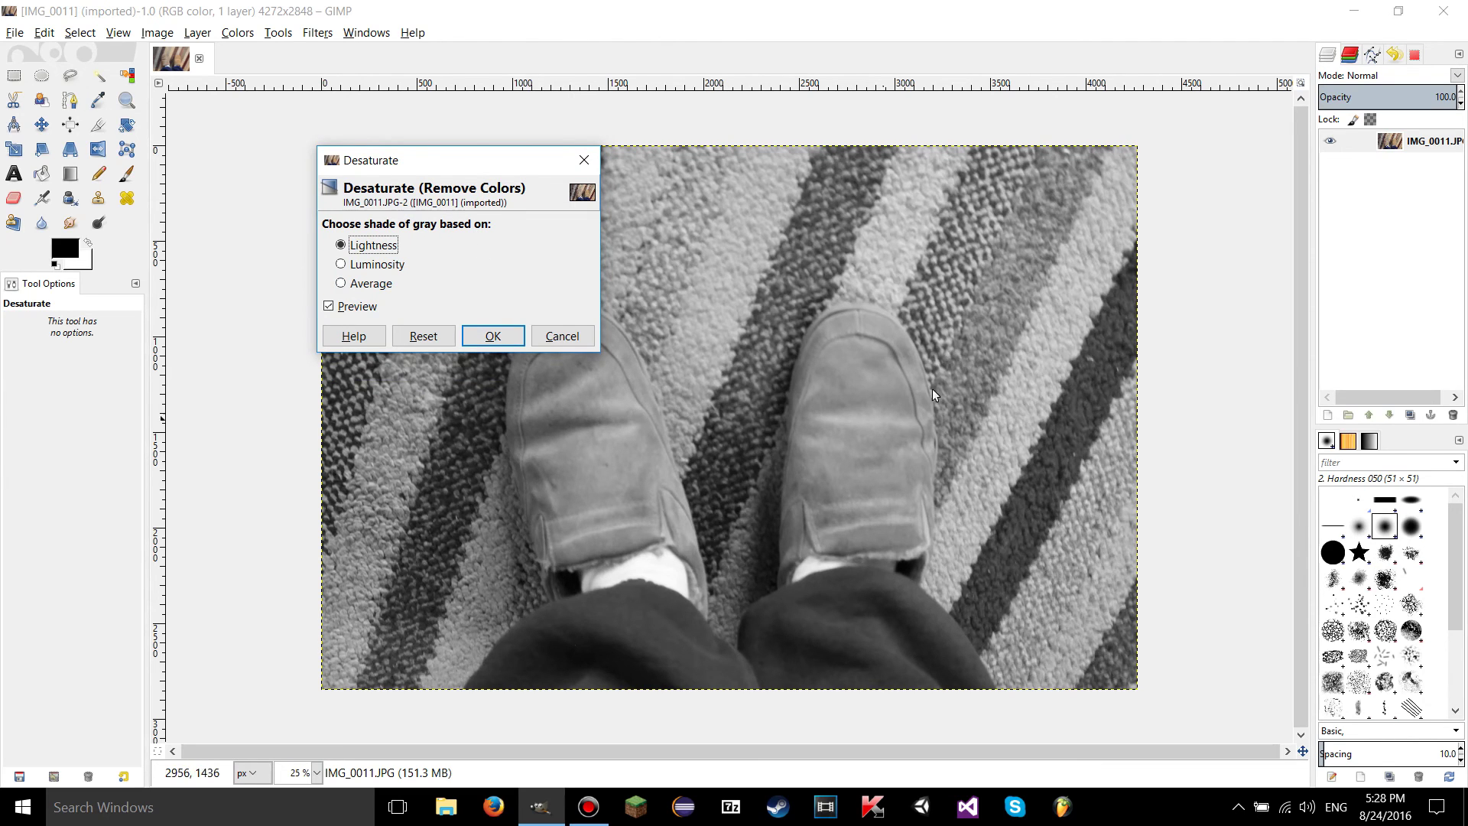
mouse_move(450, 159)
left_mouse_down()
mouse_move(474, 164)
mouse_move(452, 157)
left_mouse_up()
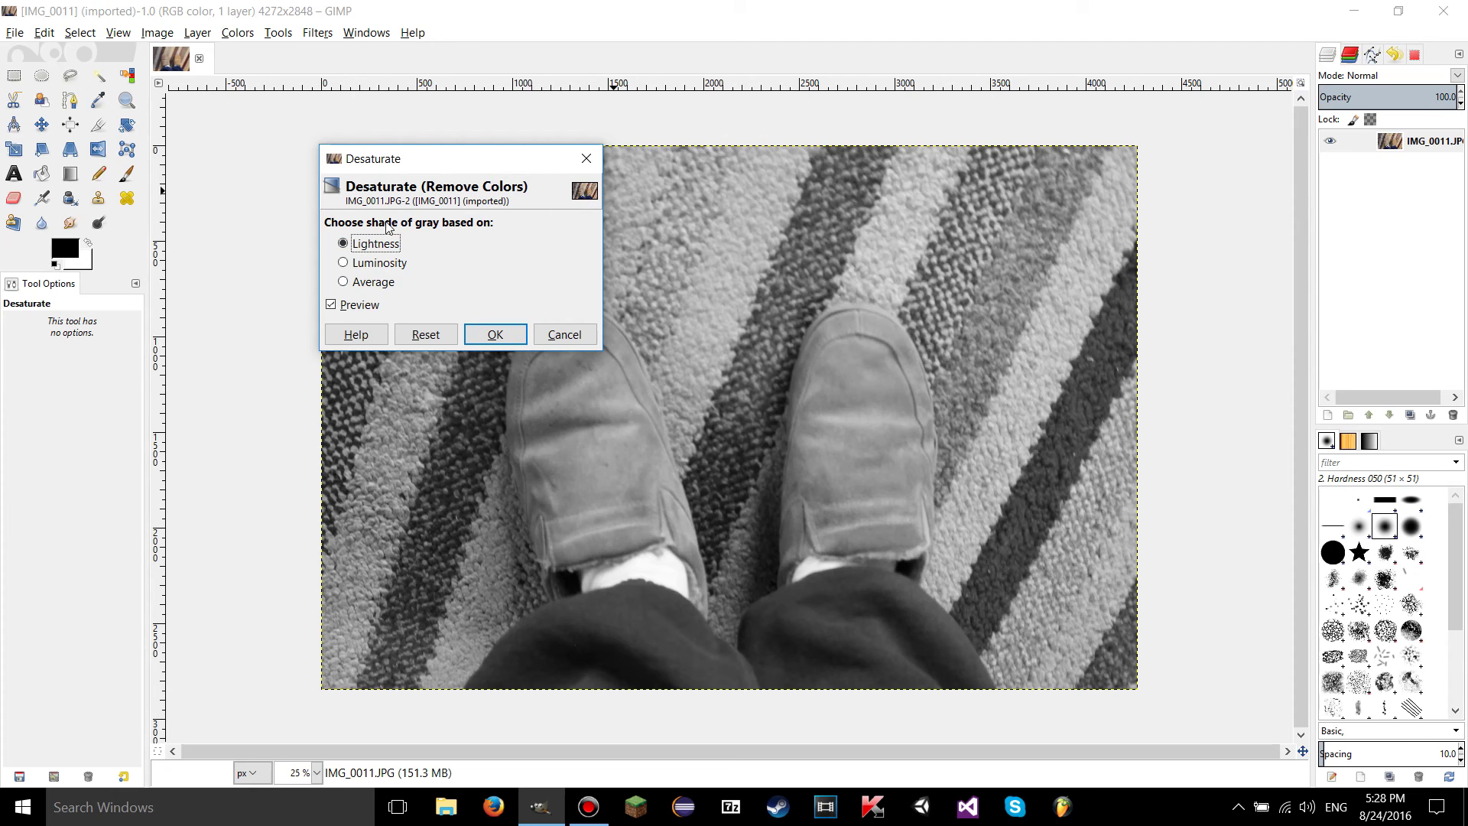
left_click(364, 309)
left_click(364, 309)
left_click(364, 309)
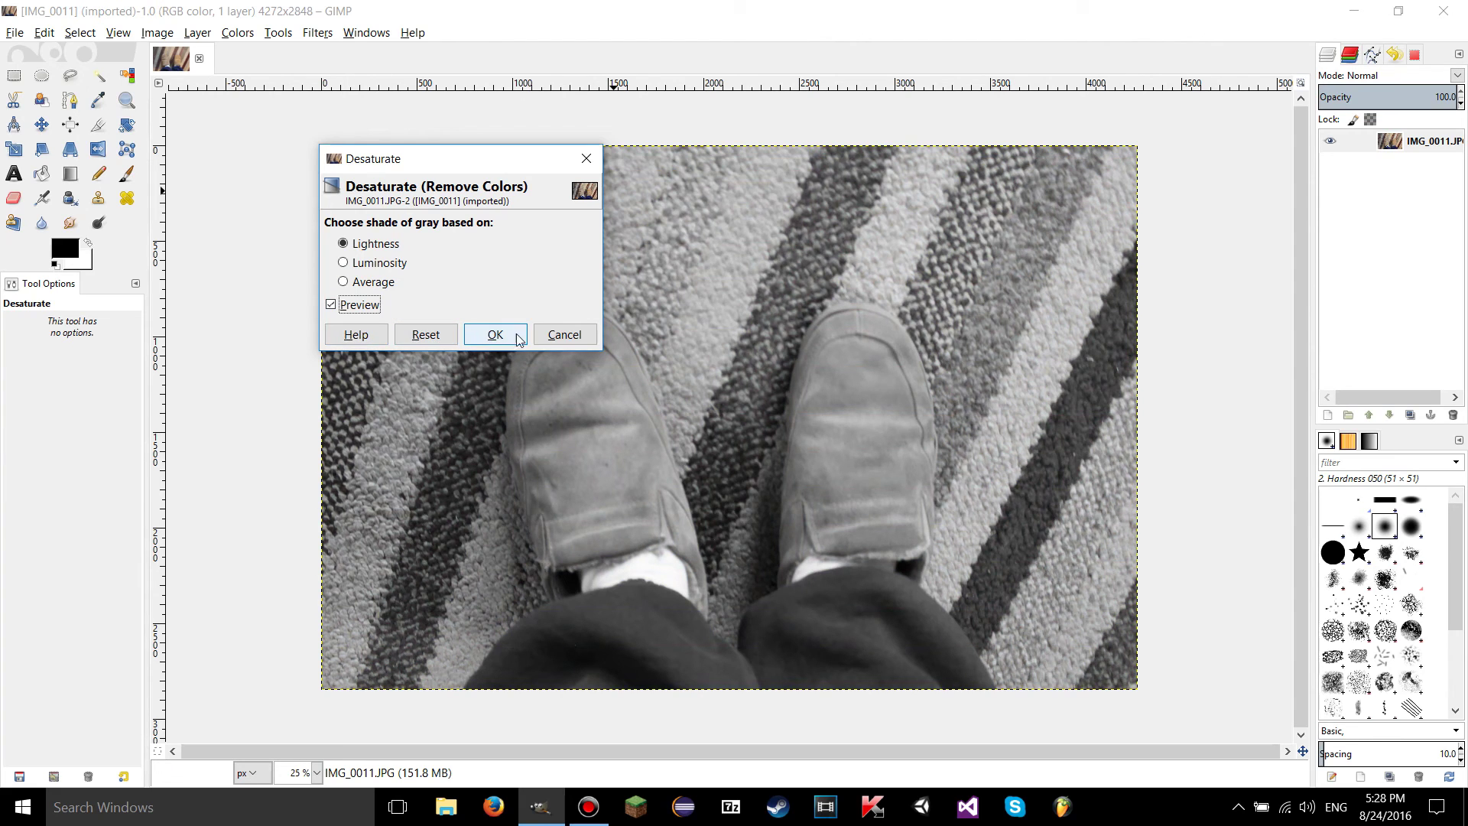
Try the Luminosity gray shade, reset it, and switch through Lightness and Luminosity to Average
left_click(376, 263)
left_click(421, 330)
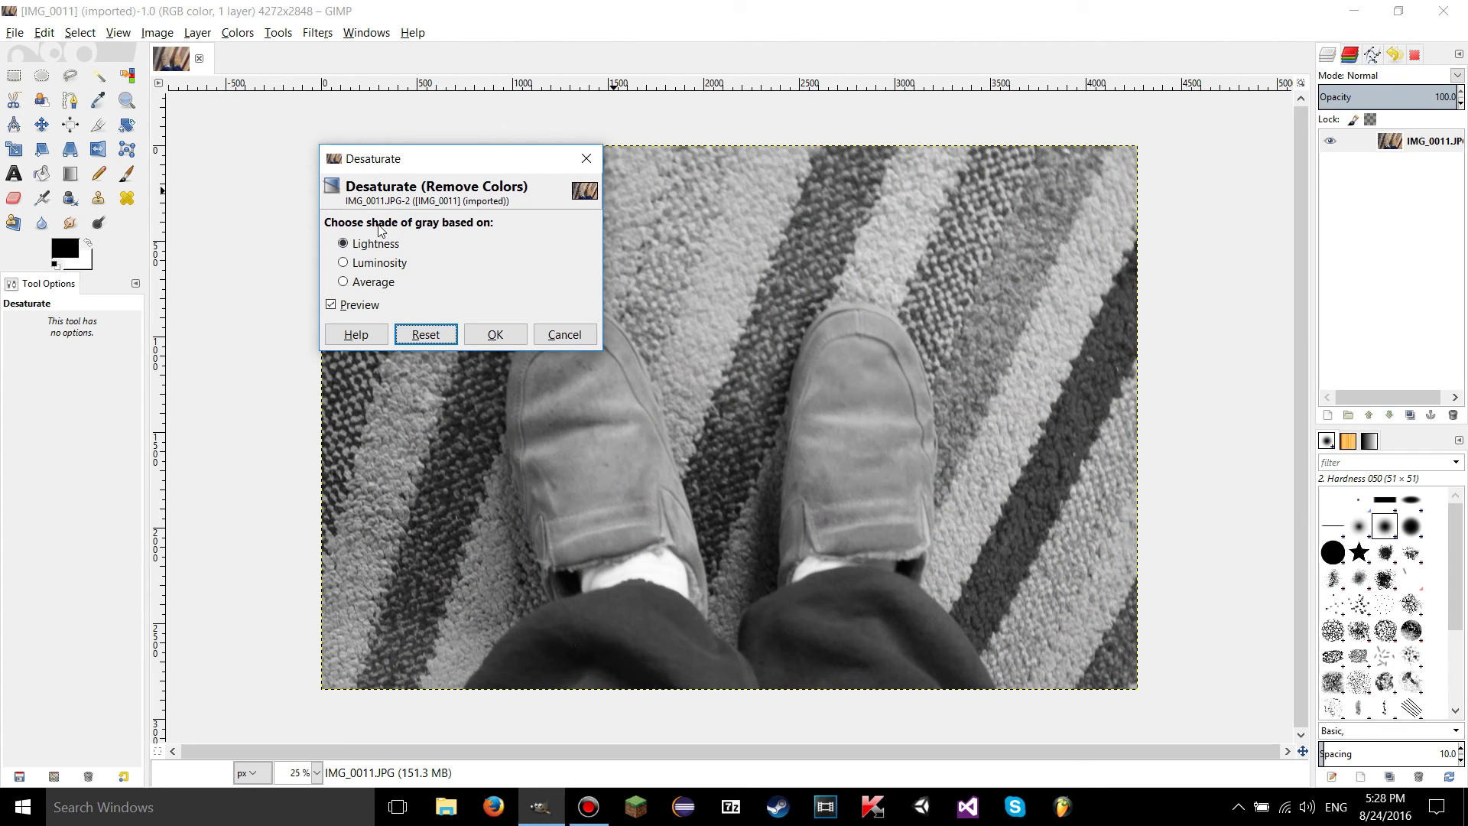
left_click(344, 245)
left_click(352, 264)
left_click(354, 283)
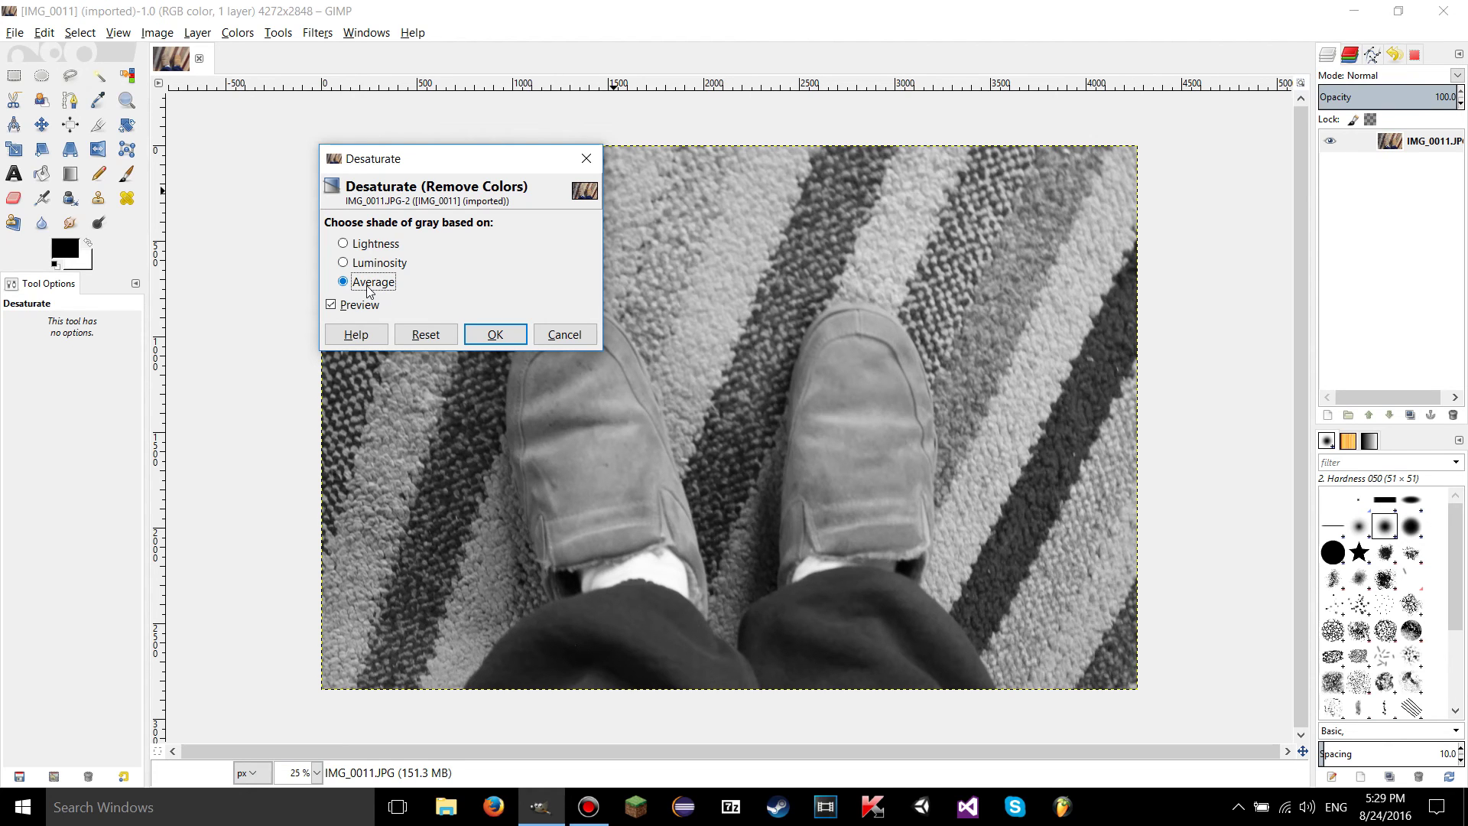
Open the Desaturate help page at the three gray shade options and widen the help window to fit the formulas
left_click(357, 334)
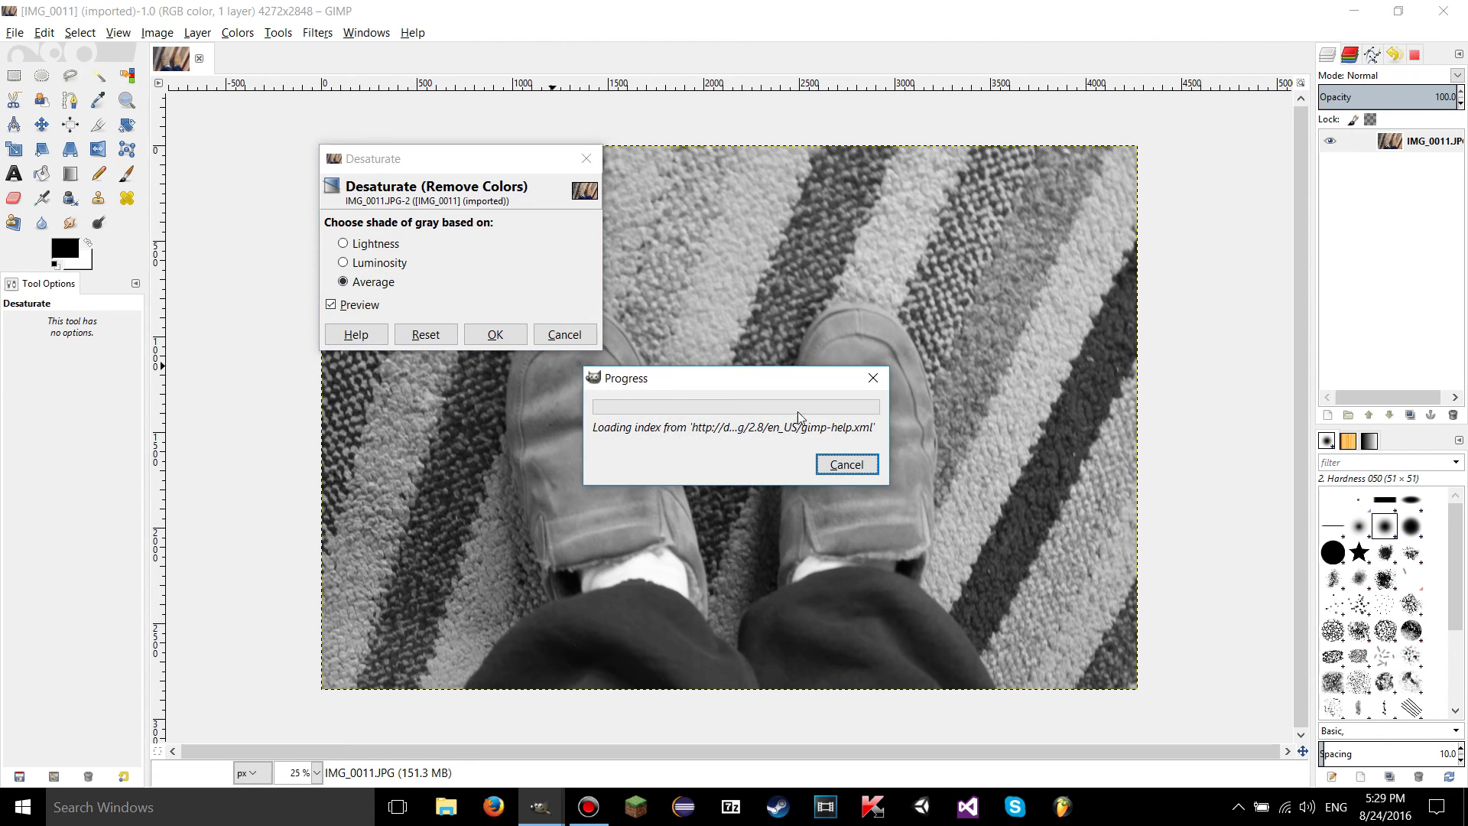
scroll(474, 281, "down", 10)
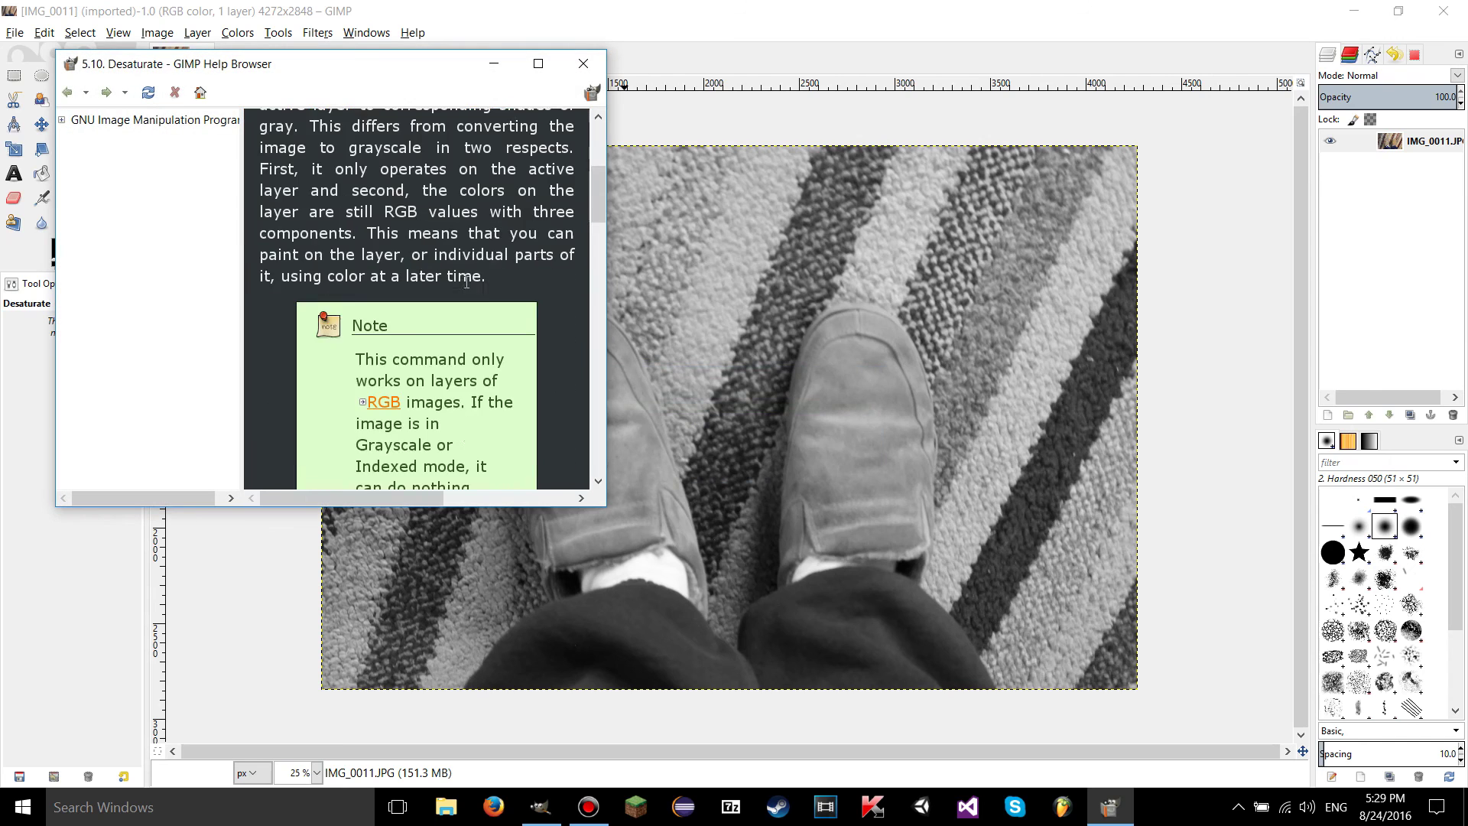
scroll(470, 281, "down", 12)
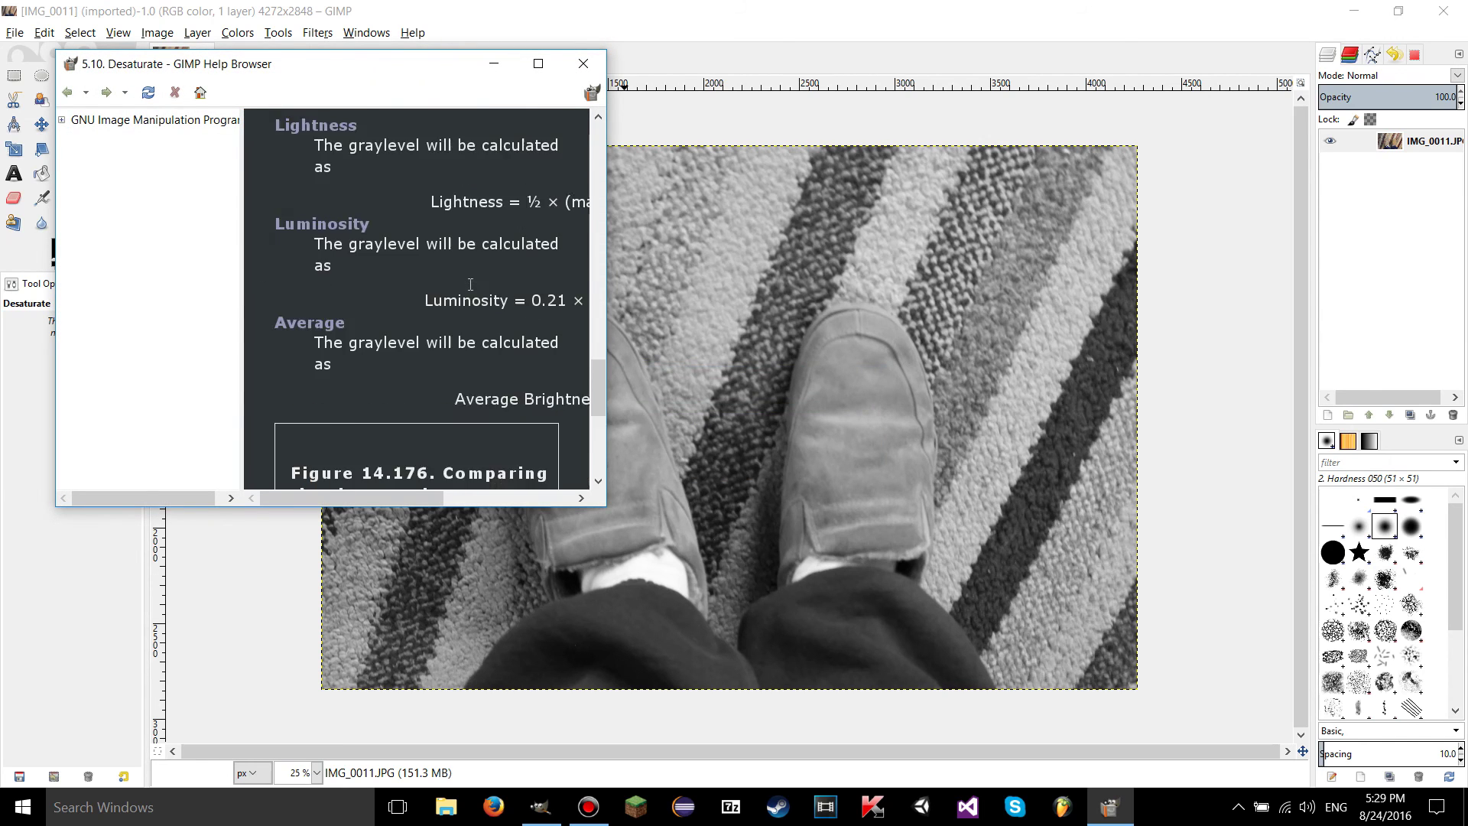
scroll(469, 283, "up", 2)
left_click_drag(609, 317, 903, 321)
scroll(745, 286, "up", 5)
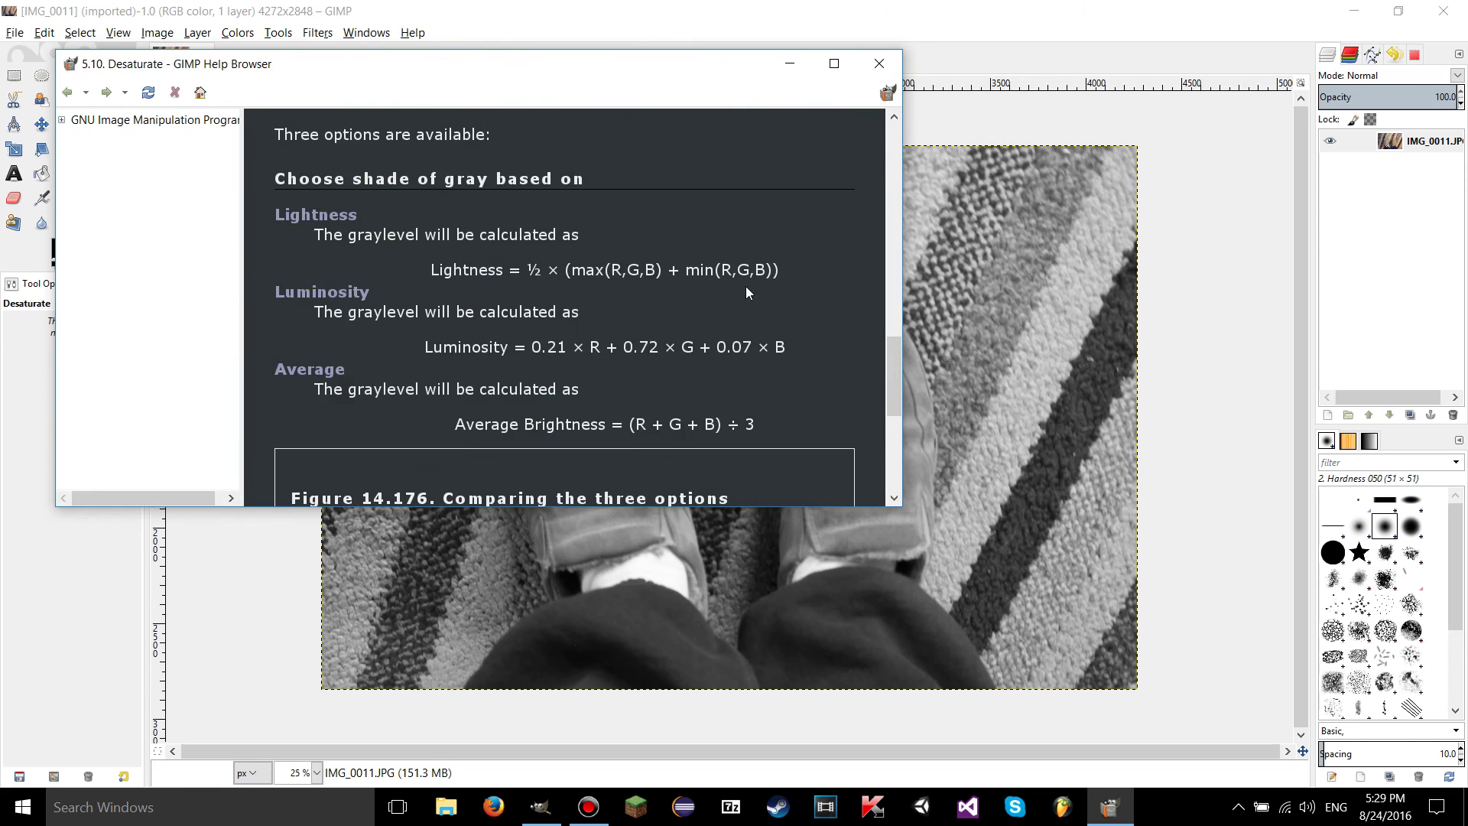
Examine the Lightness and Luminosity formulas on the help page, highlighting each one
left_click_drag(755, 493, 257, 268)
left_click(451, 251)
scroll(451, 251, "down", 2)
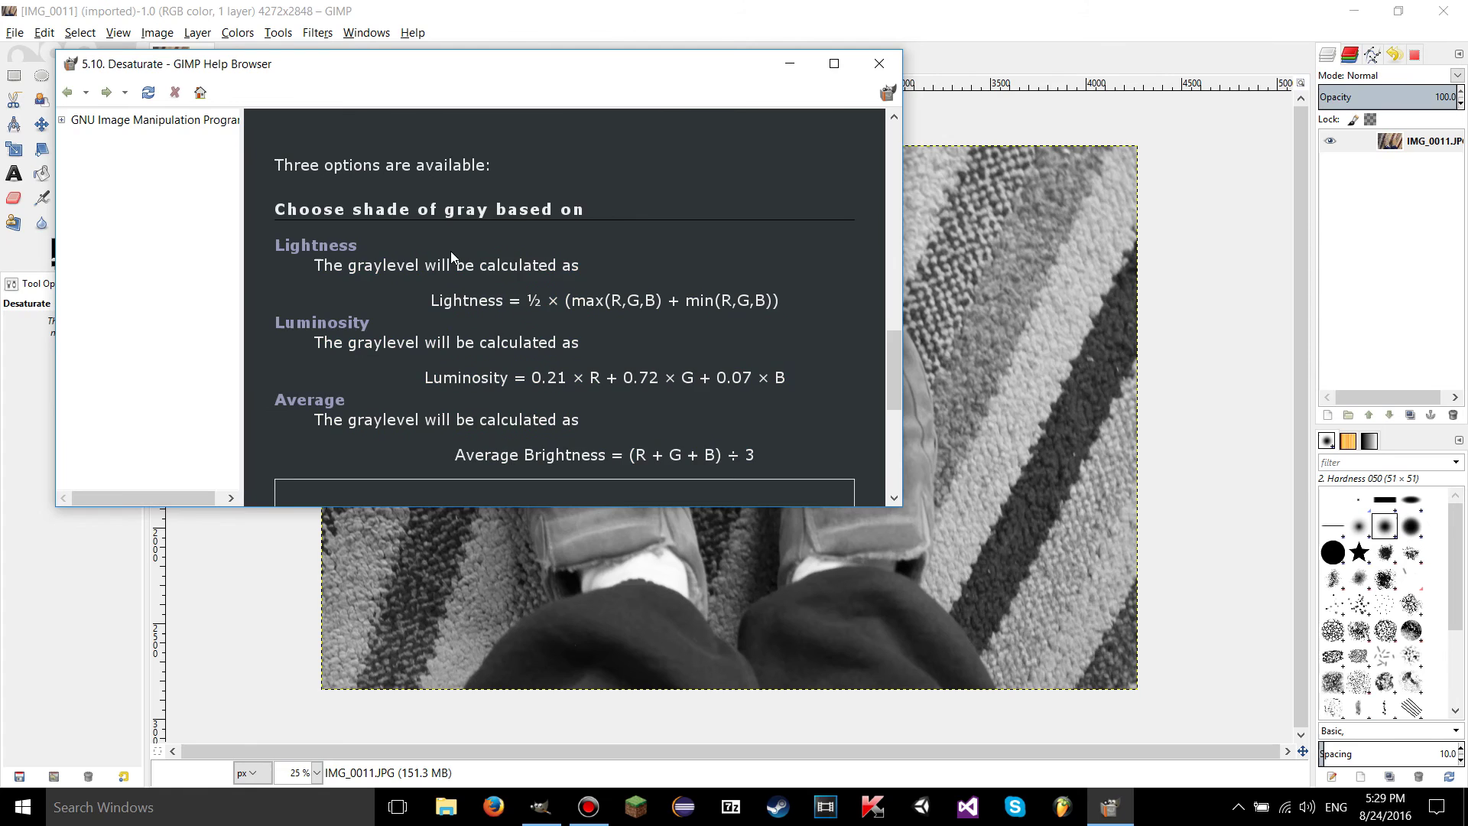
left_click_drag(781, 272, 463, 260)
left_click(704, 330)
left_click_drag(791, 352, 423, 351)
left_click(546, 339)
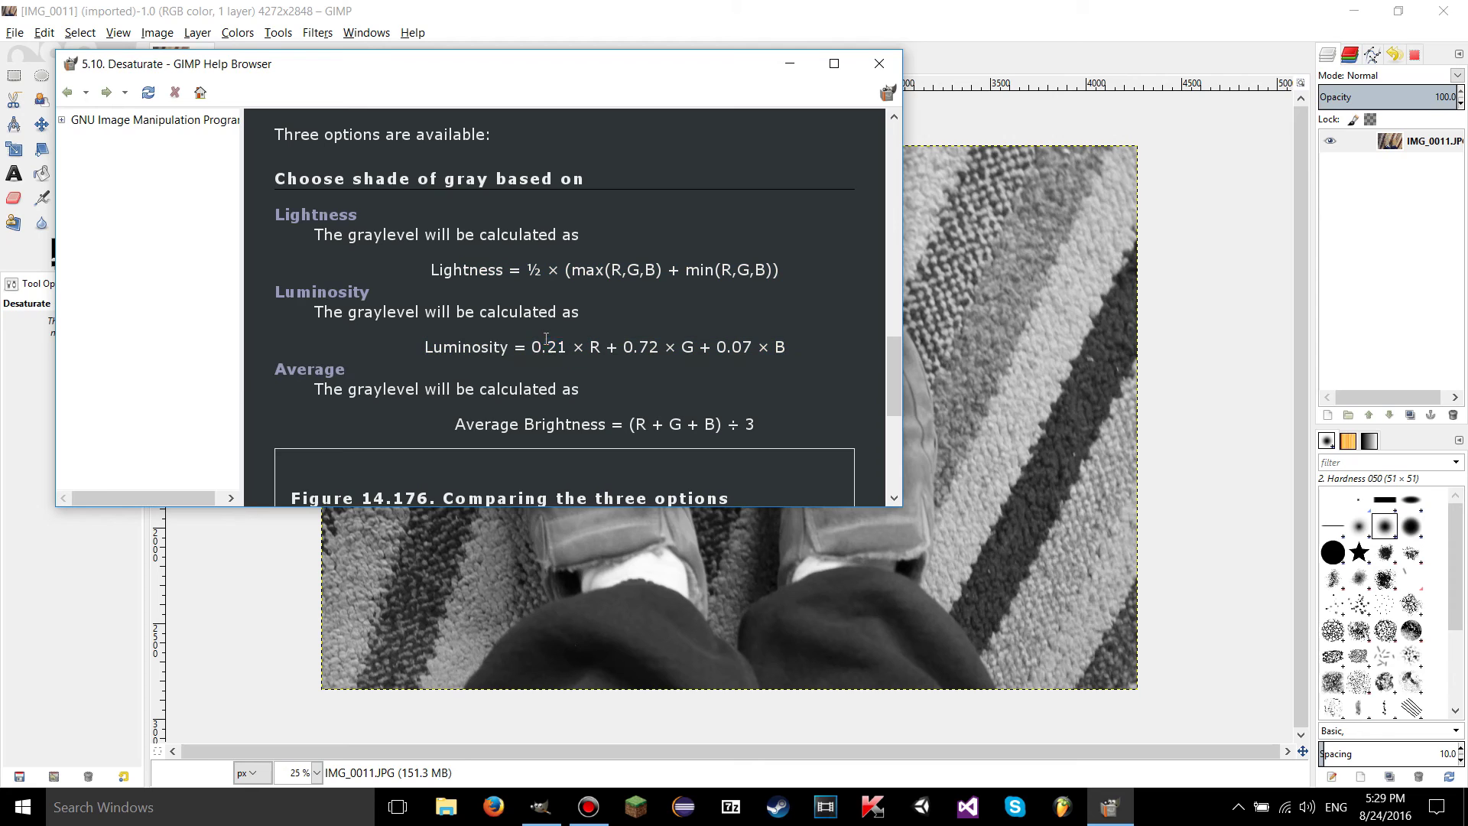
left_click_drag(790, 350, 450, 336)
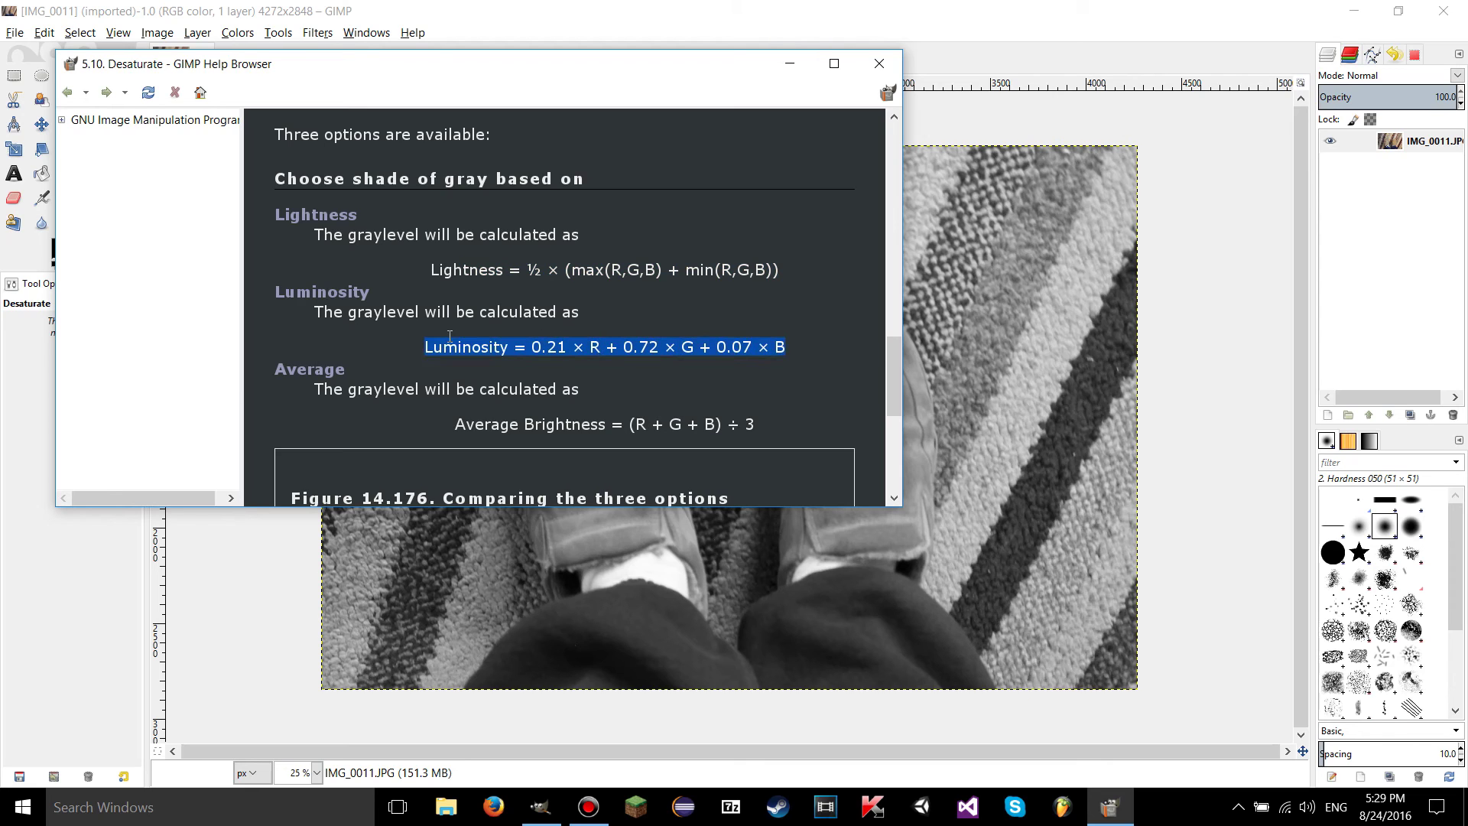
Highlight the Luminosity formula on the Desaturate help page once more, clear the highlight, and close the help window
left_click(651, 357)
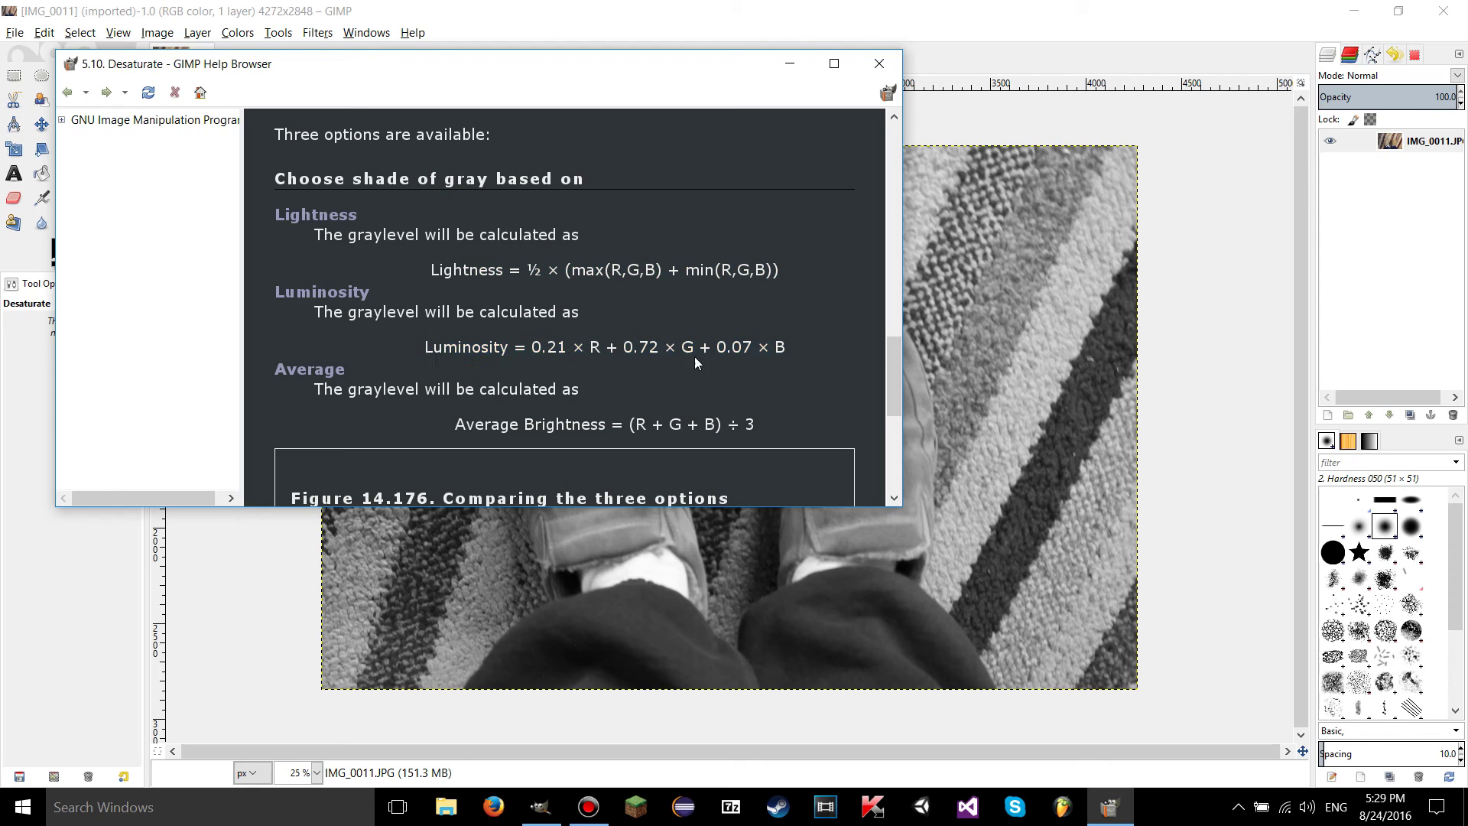
left_click_drag(790, 344, 422, 348)
left_click(625, 344)
left_click(879, 64)
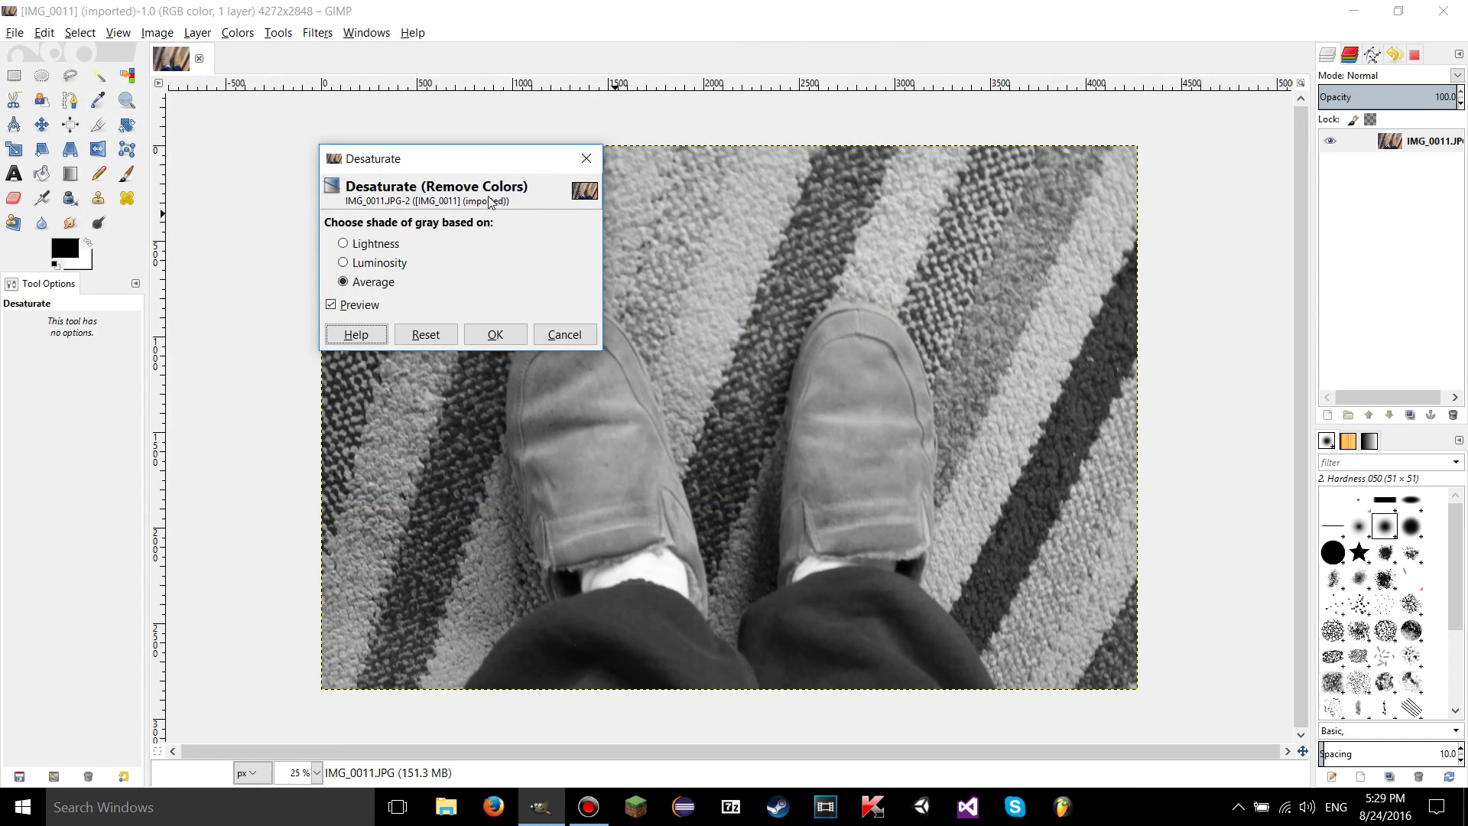
Compare the Lightness, Luminosity and Average gray shades on the photo several times, reset the options, and cancel Desaturate
left_click(375, 263)
left_click(373, 243)
left_click(359, 282)
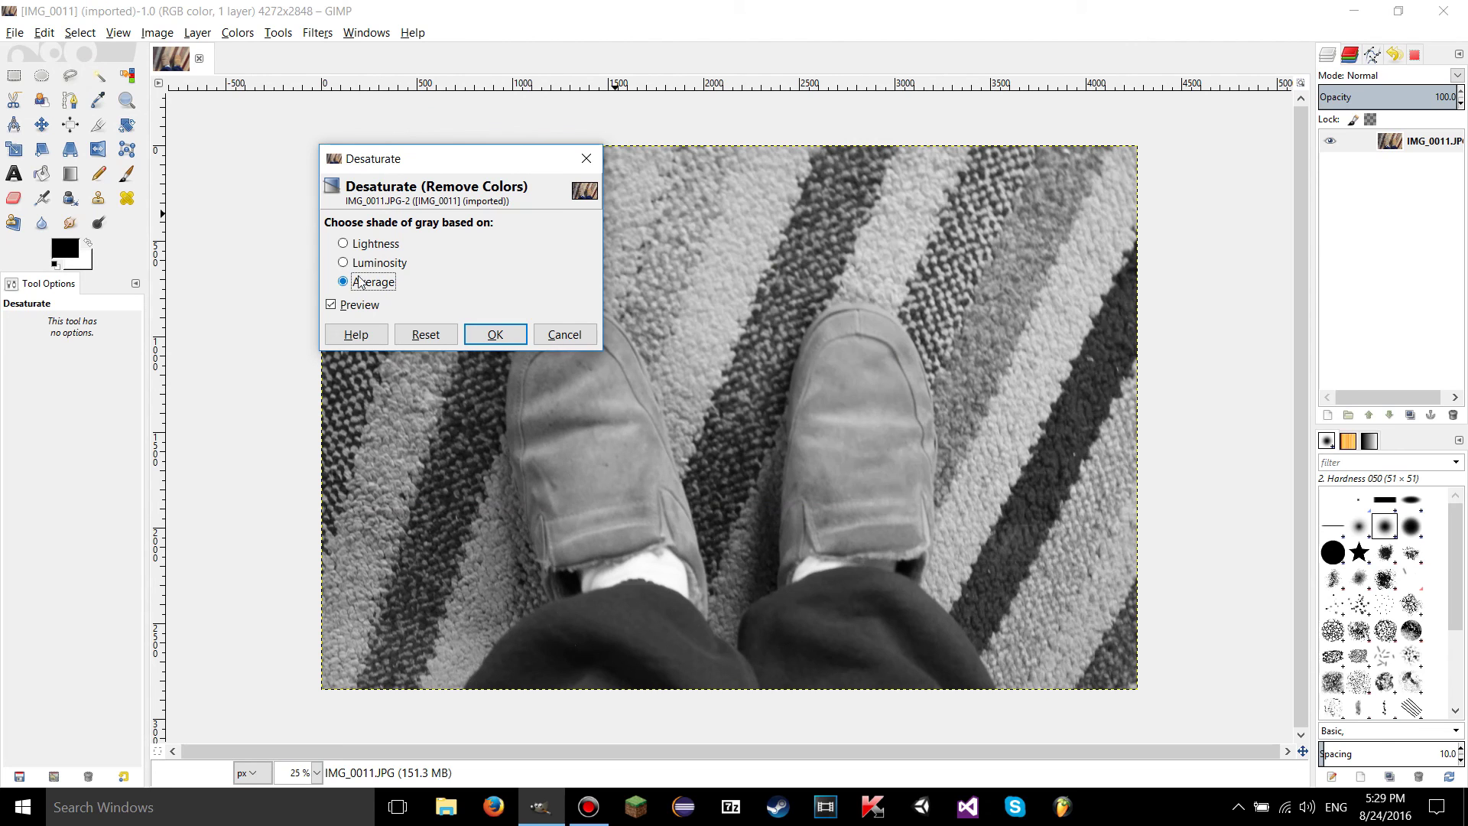
left_click(373, 244)
left_click(375, 262)
left_click(365, 283)
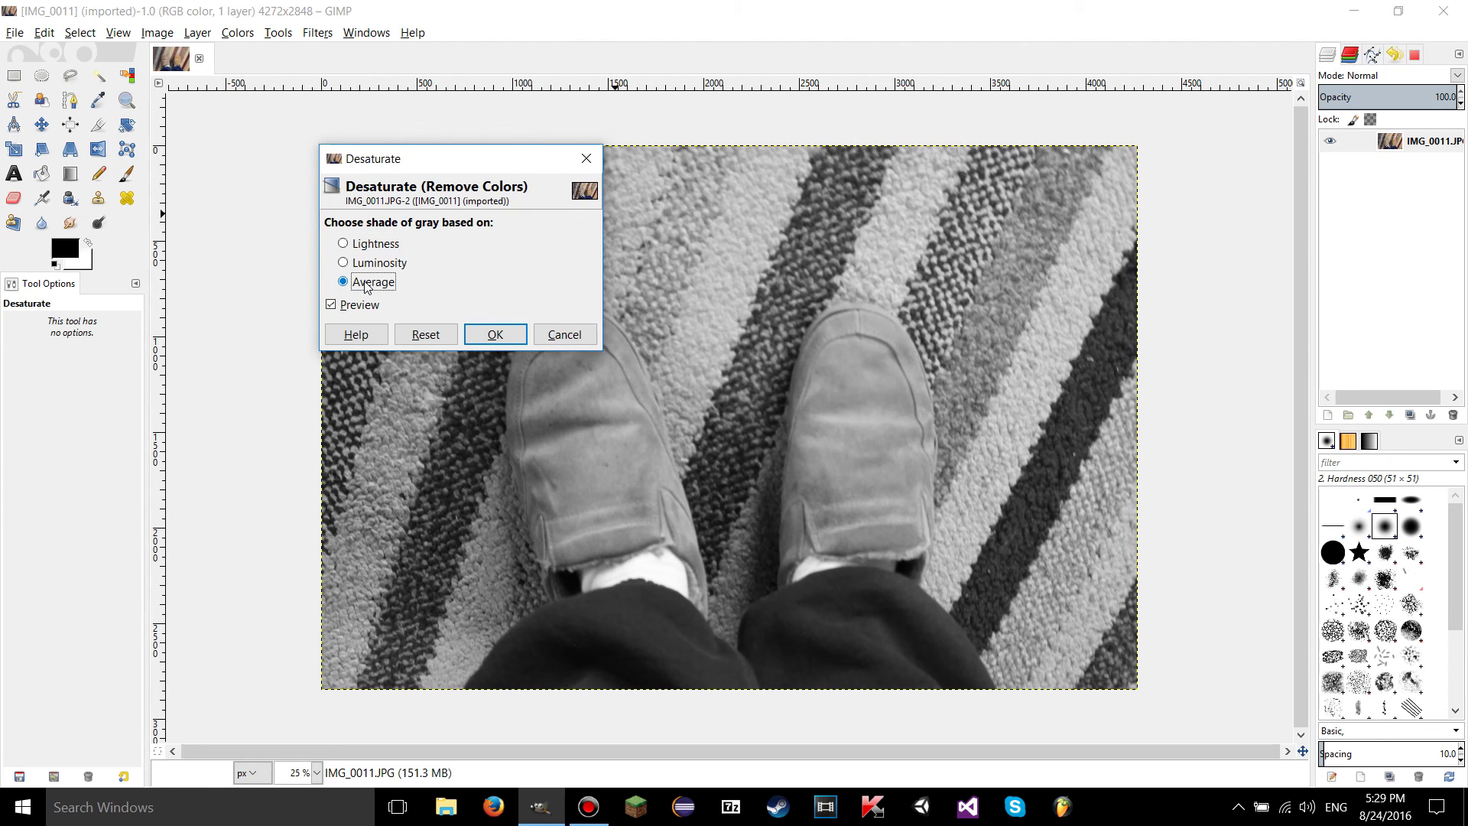
left_click(373, 243)
left_click(375, 262)
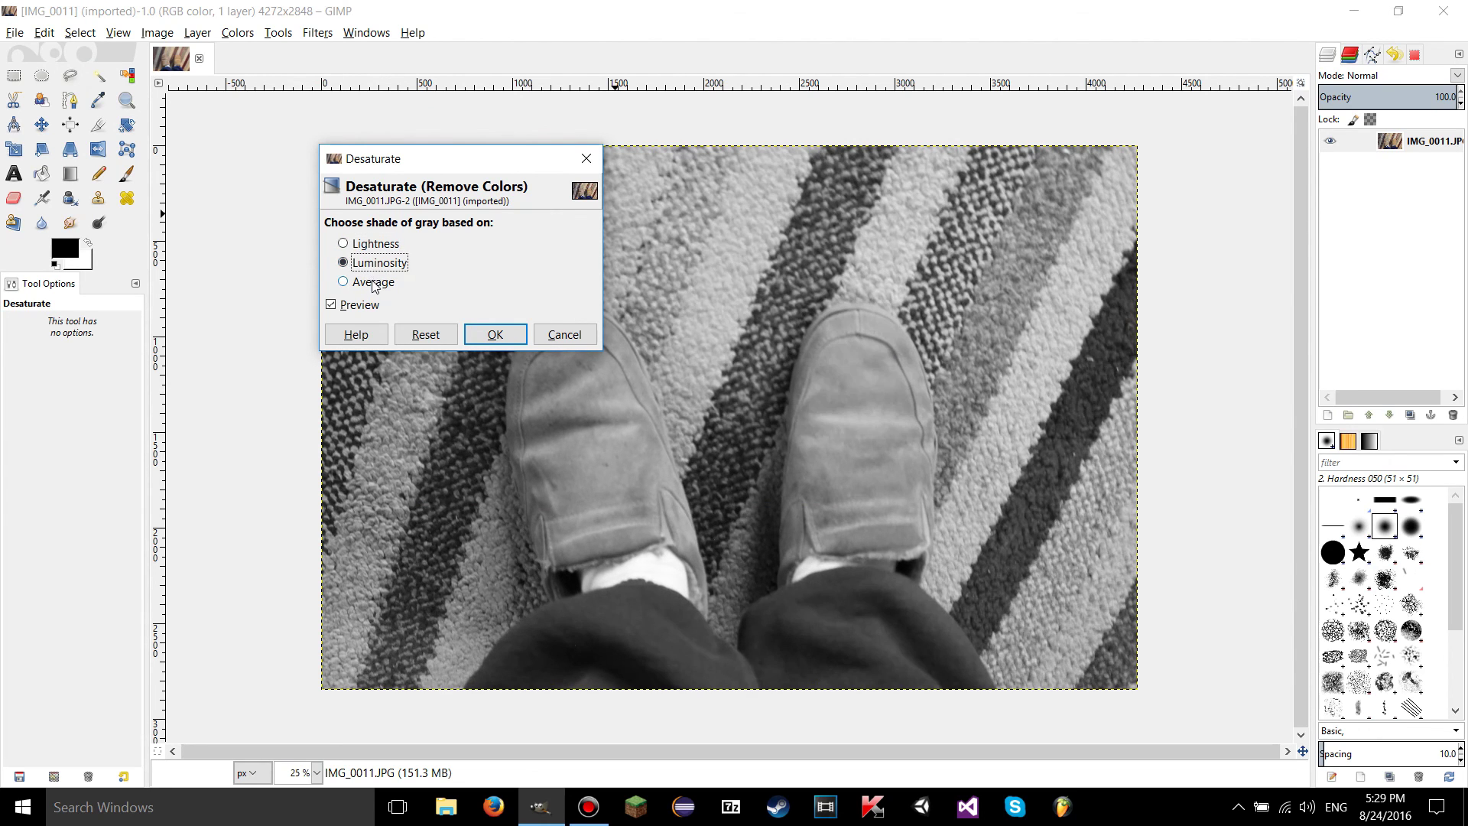
left_click(373, 283)
left_click(374, 262)
left_click(374, 244)
left_click(373, 282)
left_click(373, 243)
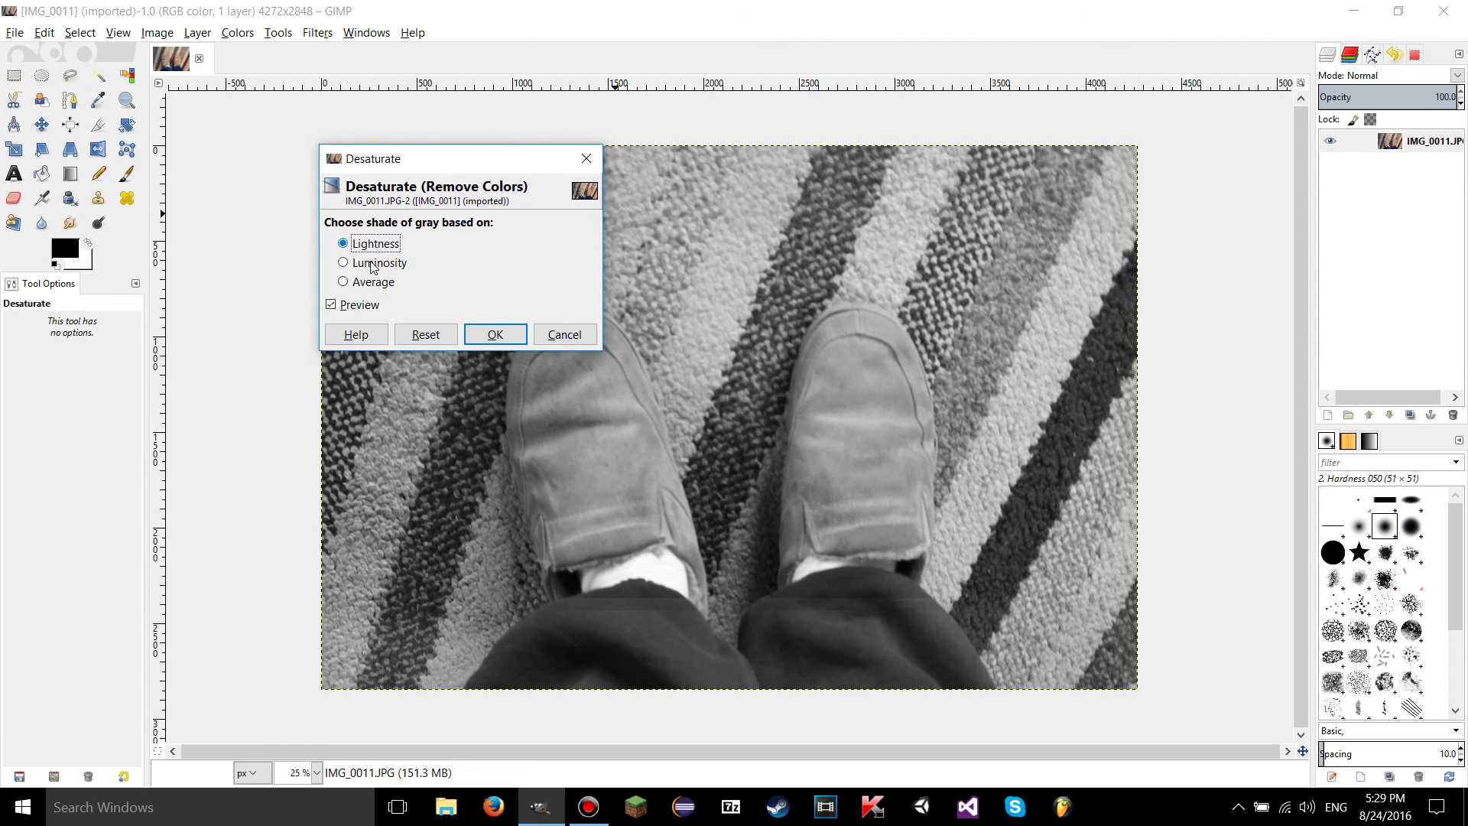
left_click(375, 282)
left_click(426, 334)
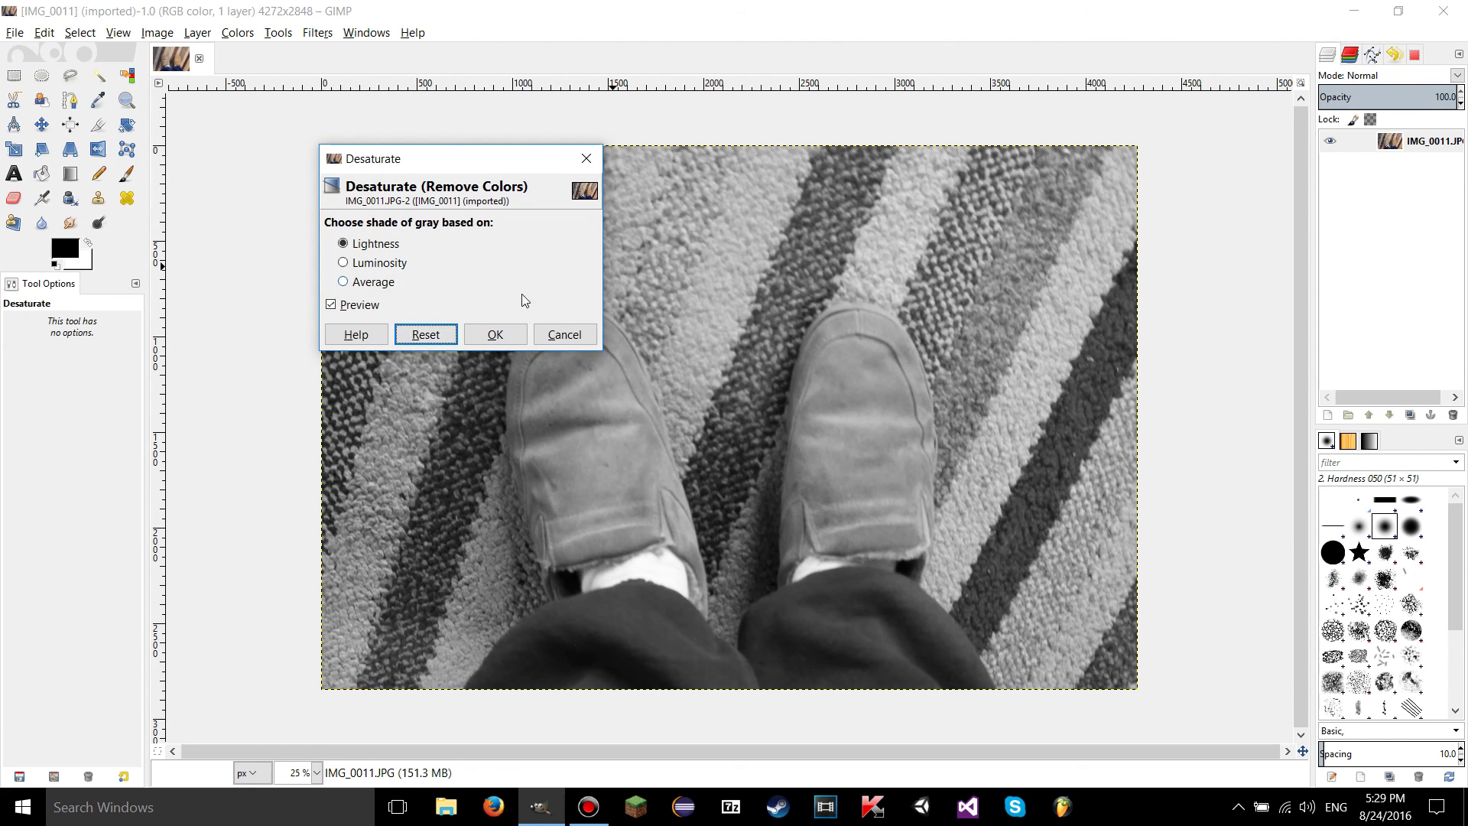
left_click(567, 334)
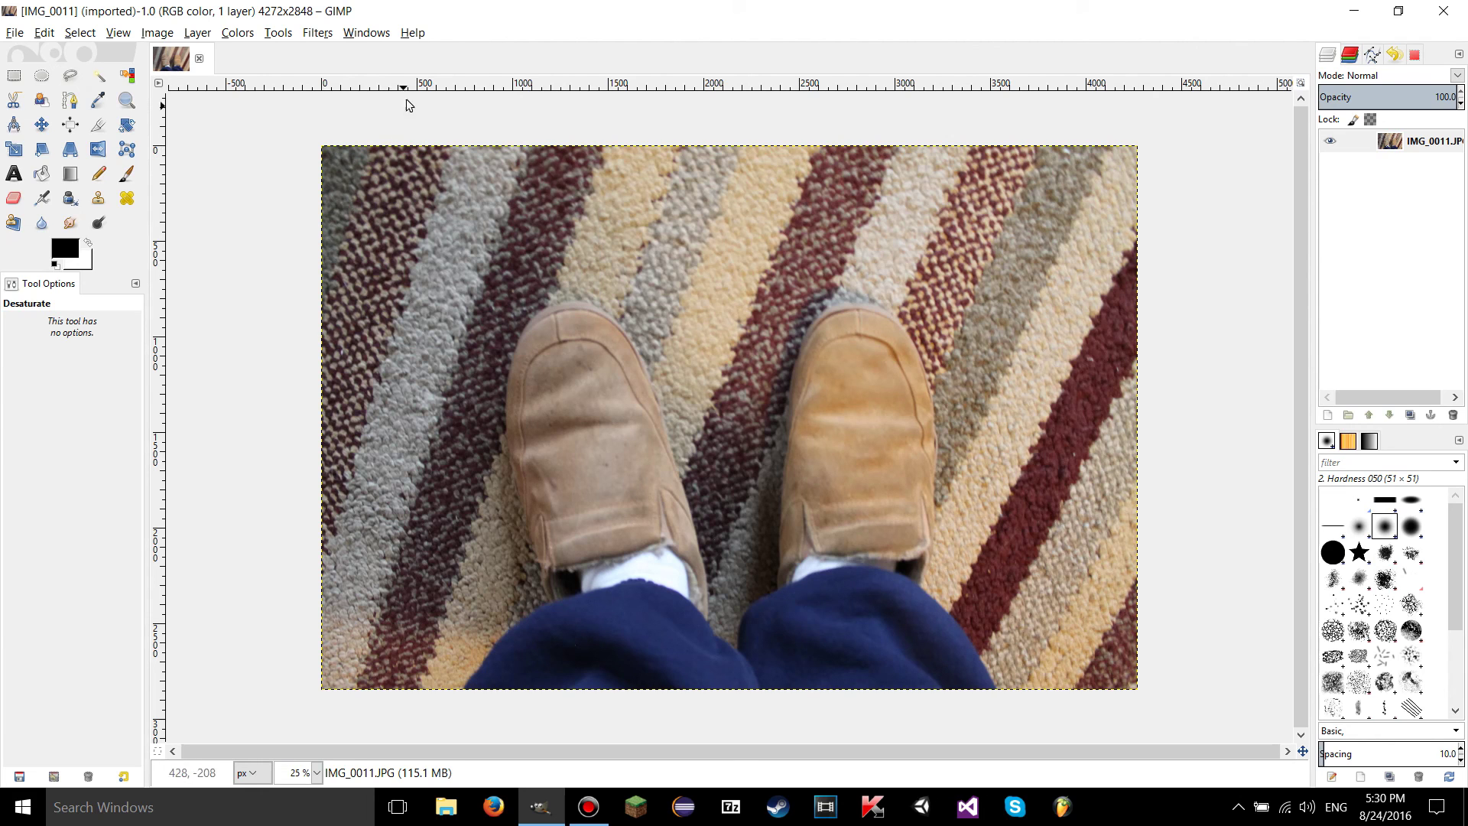
Open the About GIMP information, highlight the program name and version number, and close the dialog
left_click(414, 33)
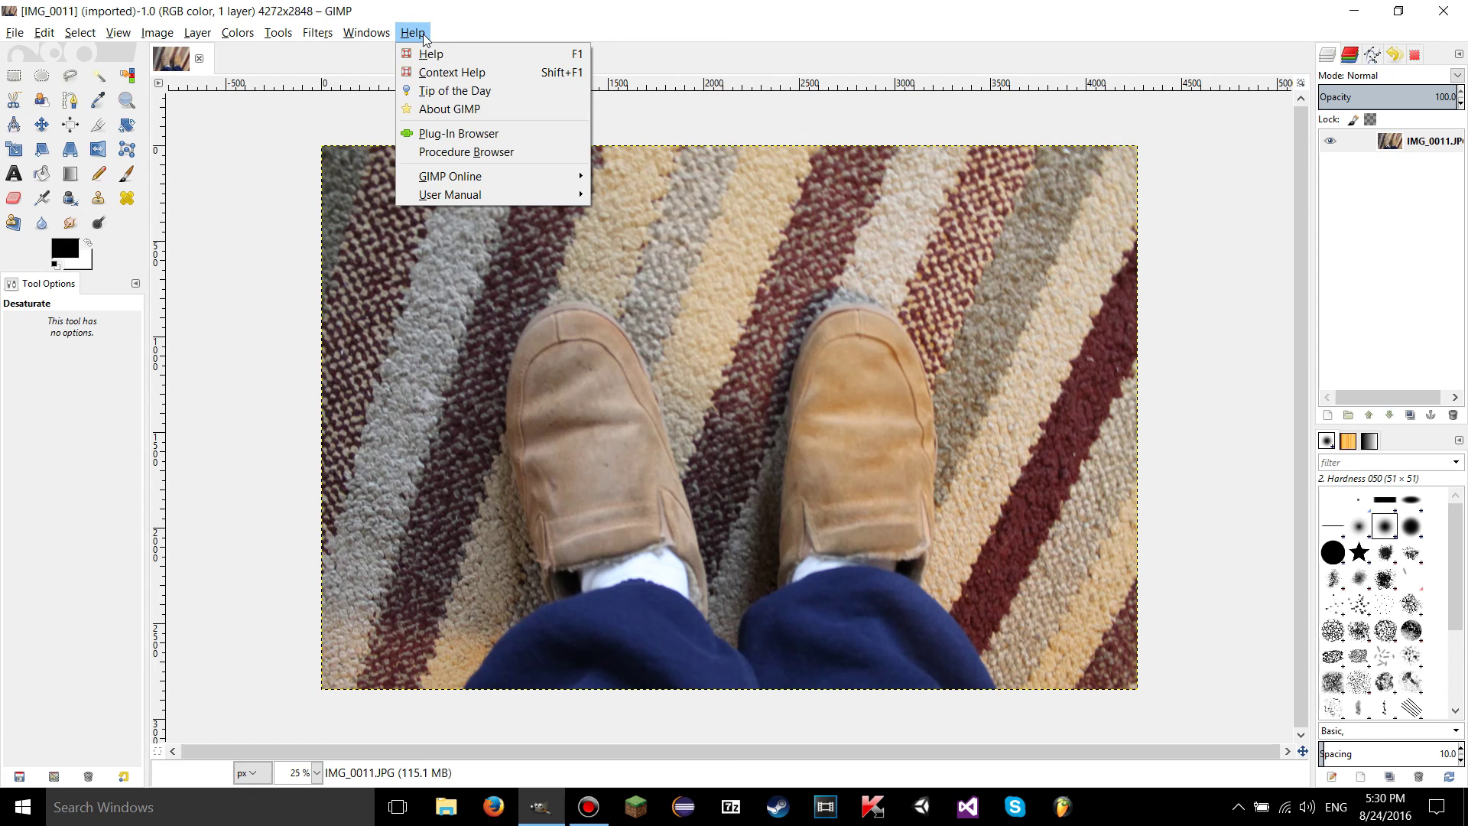
left_click(451, 109)
left_click_drag(716, 279, 670, 181)
mouse_move(747, 309)
left_mouse_down()
mouse_move(685, 312)
mouse_move(749, 312)
left_mouse_up()
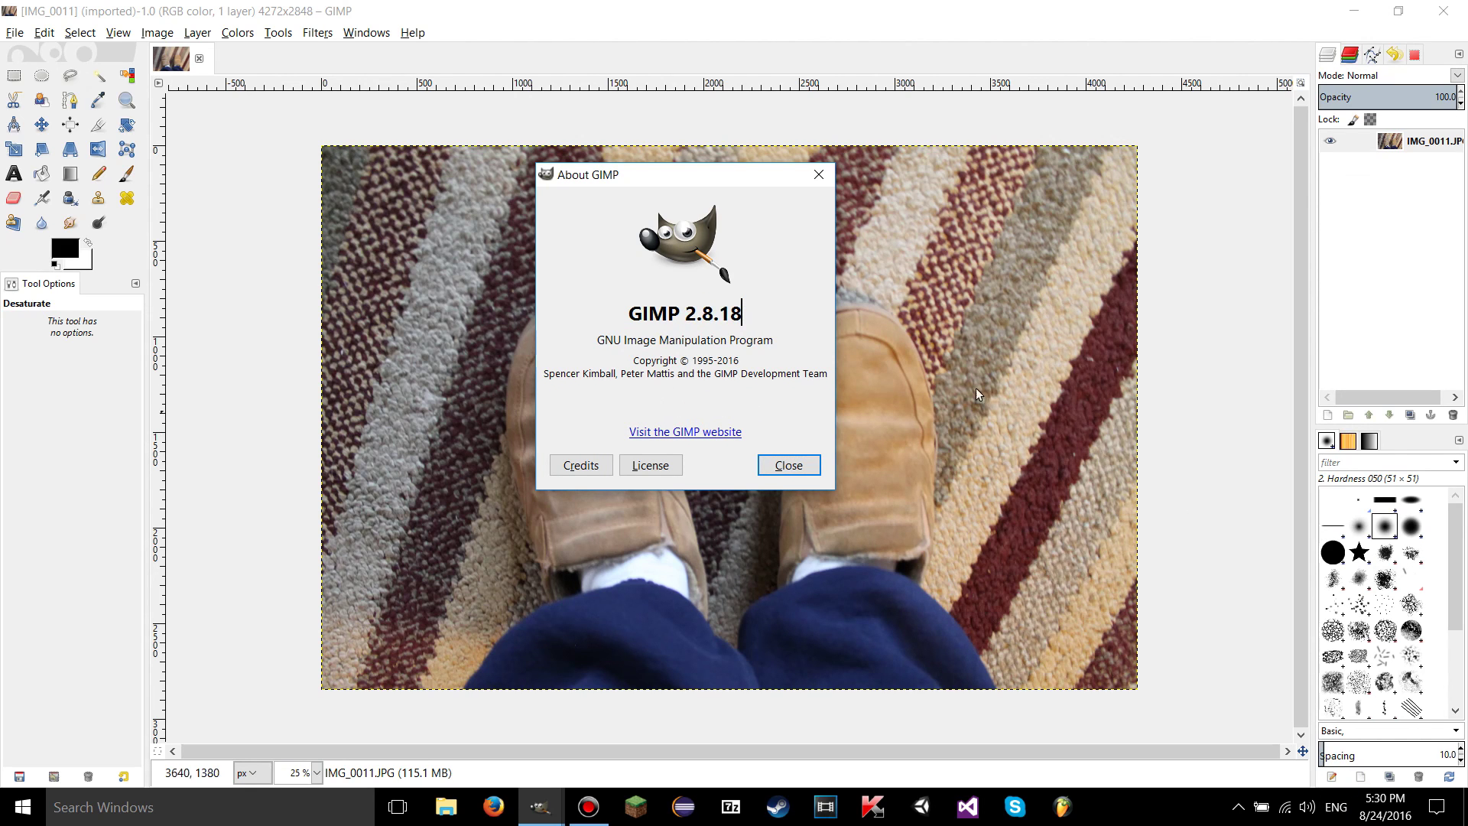
left_click_drag(747, 312, 627, 312)
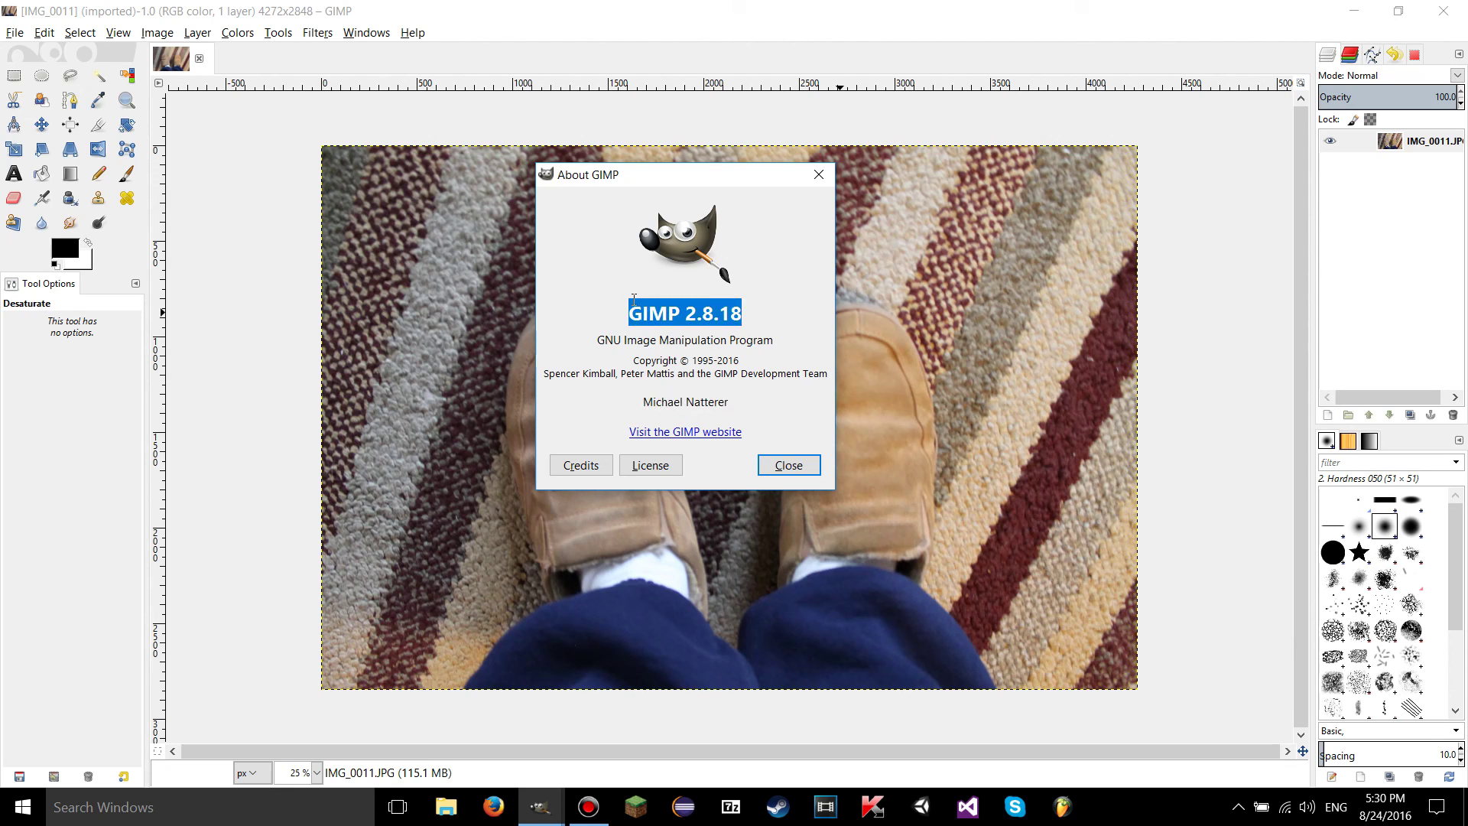
left_click(749, 325)
left_click_drag(762, 318, 685, 315)
left_click(749, 319)
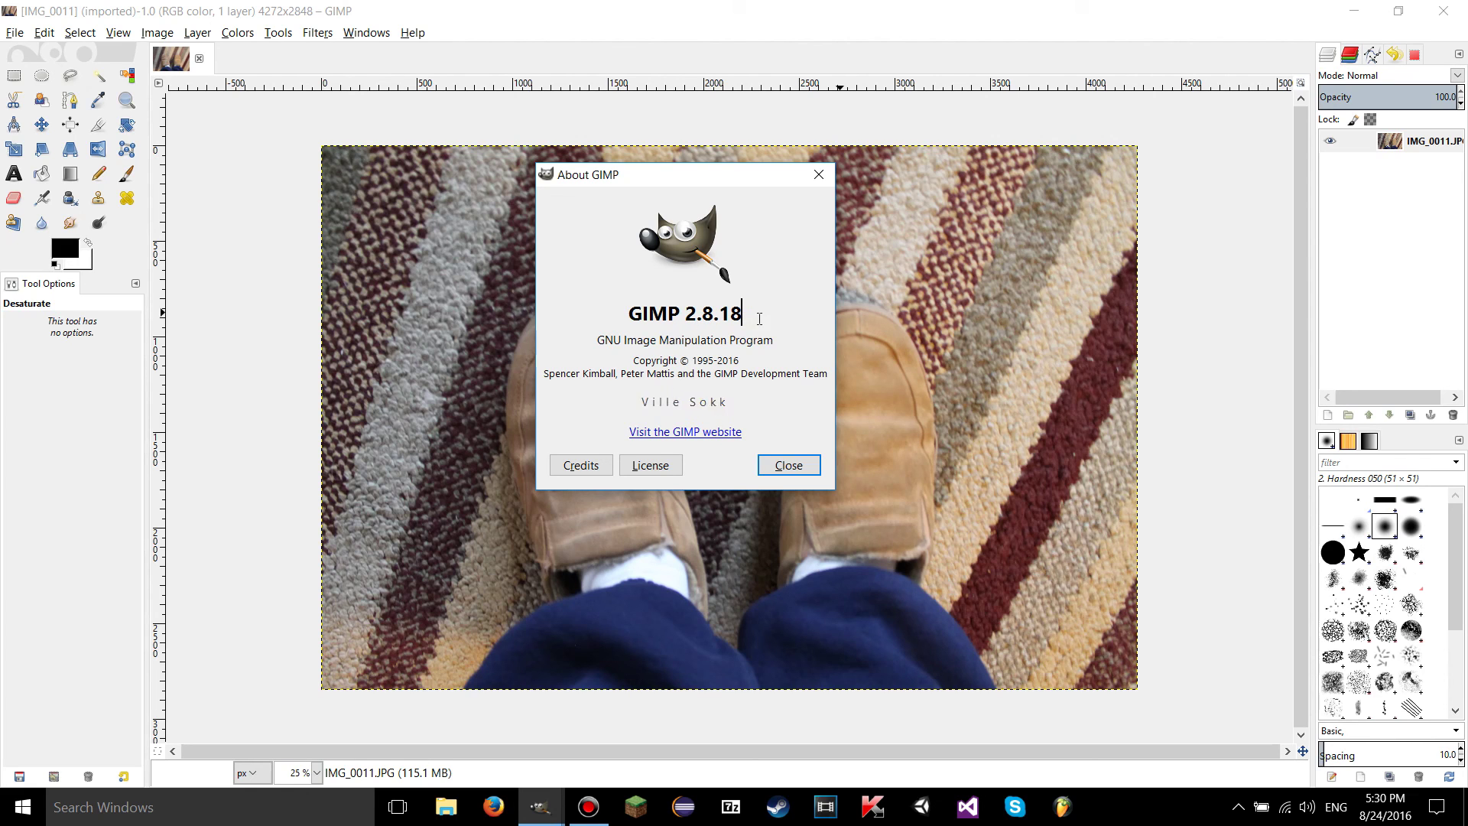
left_click_drag(765, 315, 685, 315)
left_click(749, 315)
left_click(783, 462)
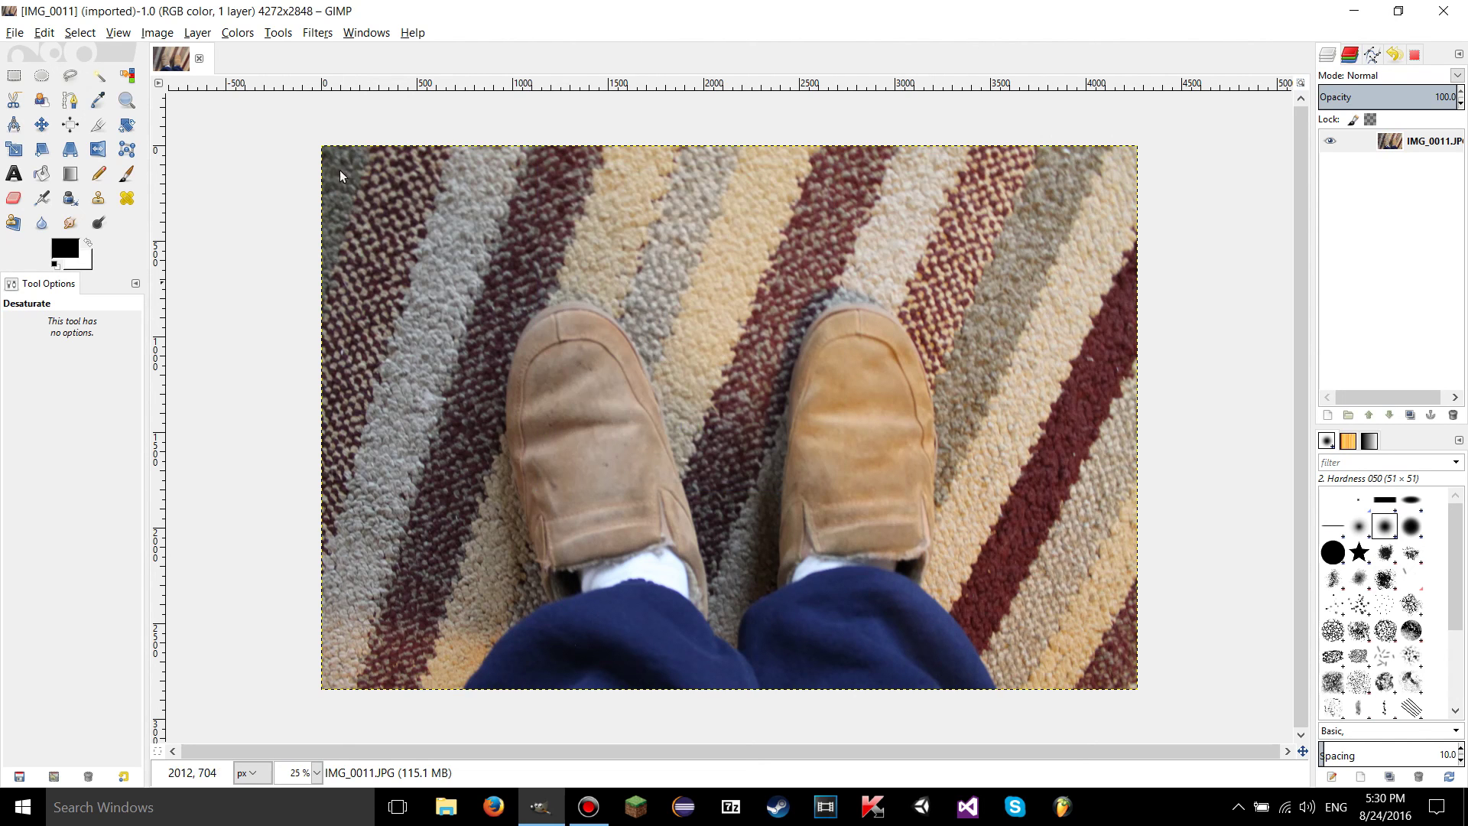
Switch through several toolbox tools, including Align, and finish with the Rectangle Select tool active
left_click(41, 100)
left_click(14, 75)
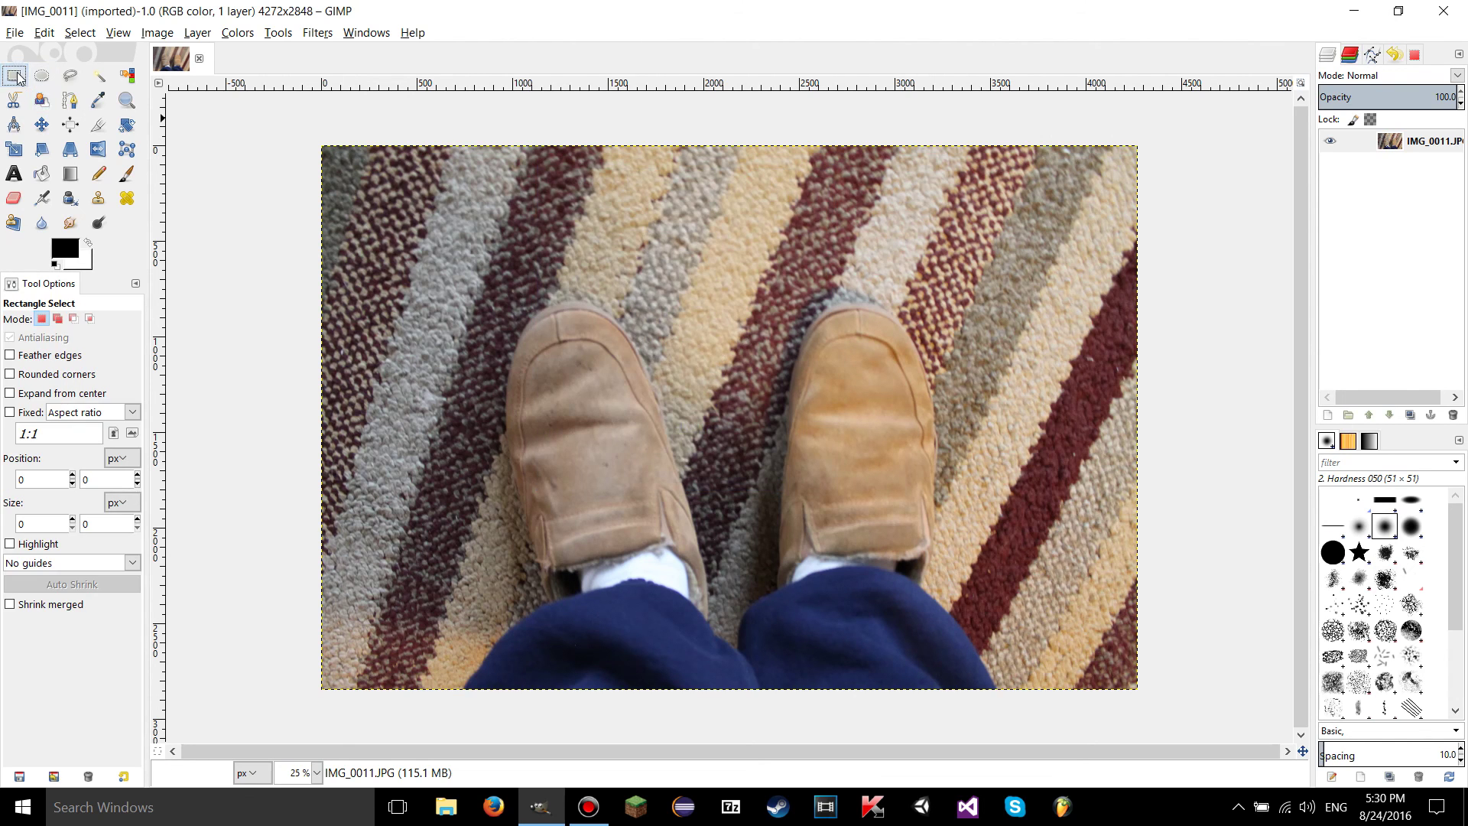
left_click(69, 151)
left_click(99, 173)
left_click(71, 126)
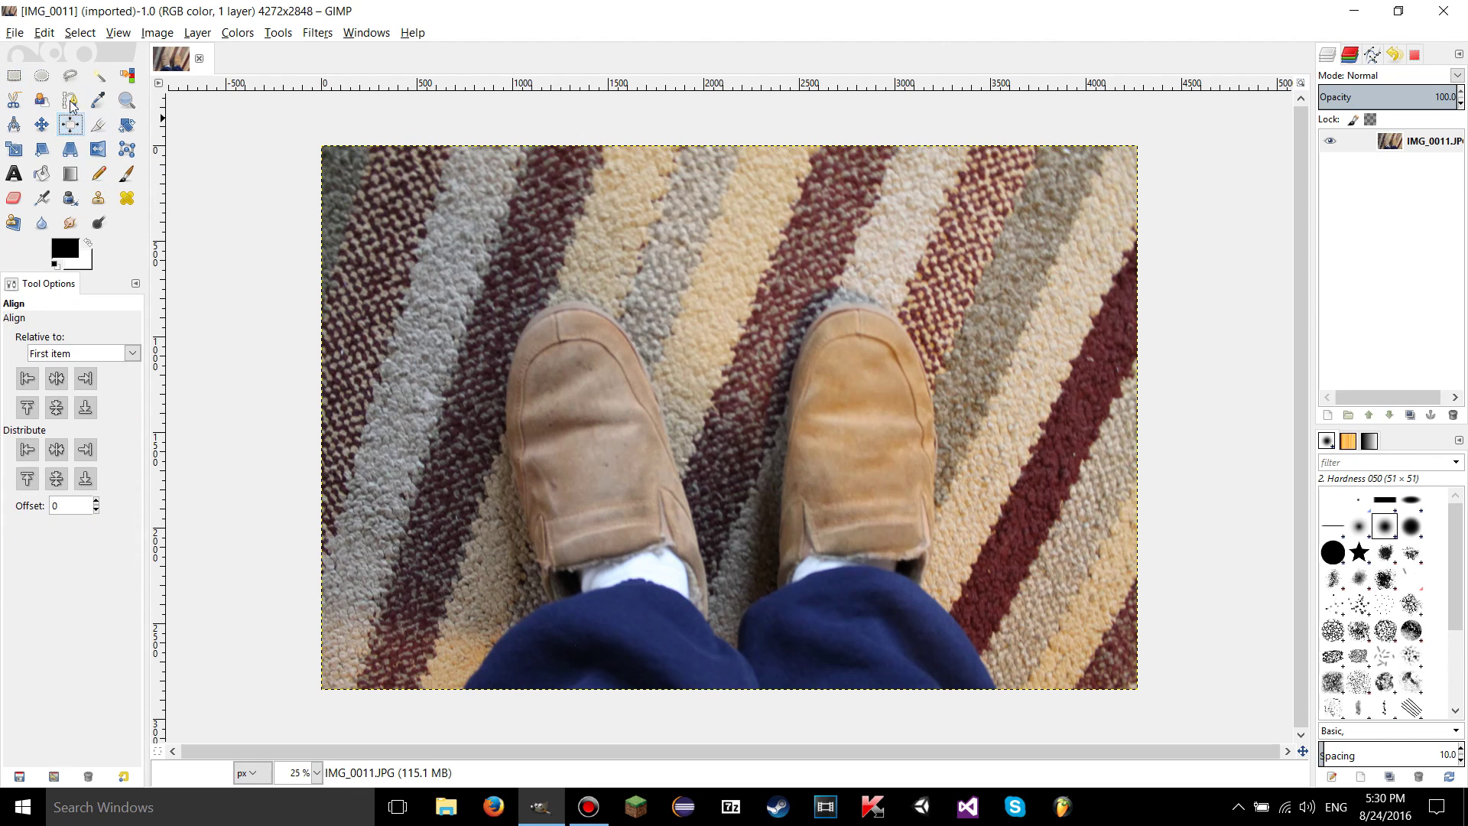
left_click(70, 74)
left_click(14, 75)
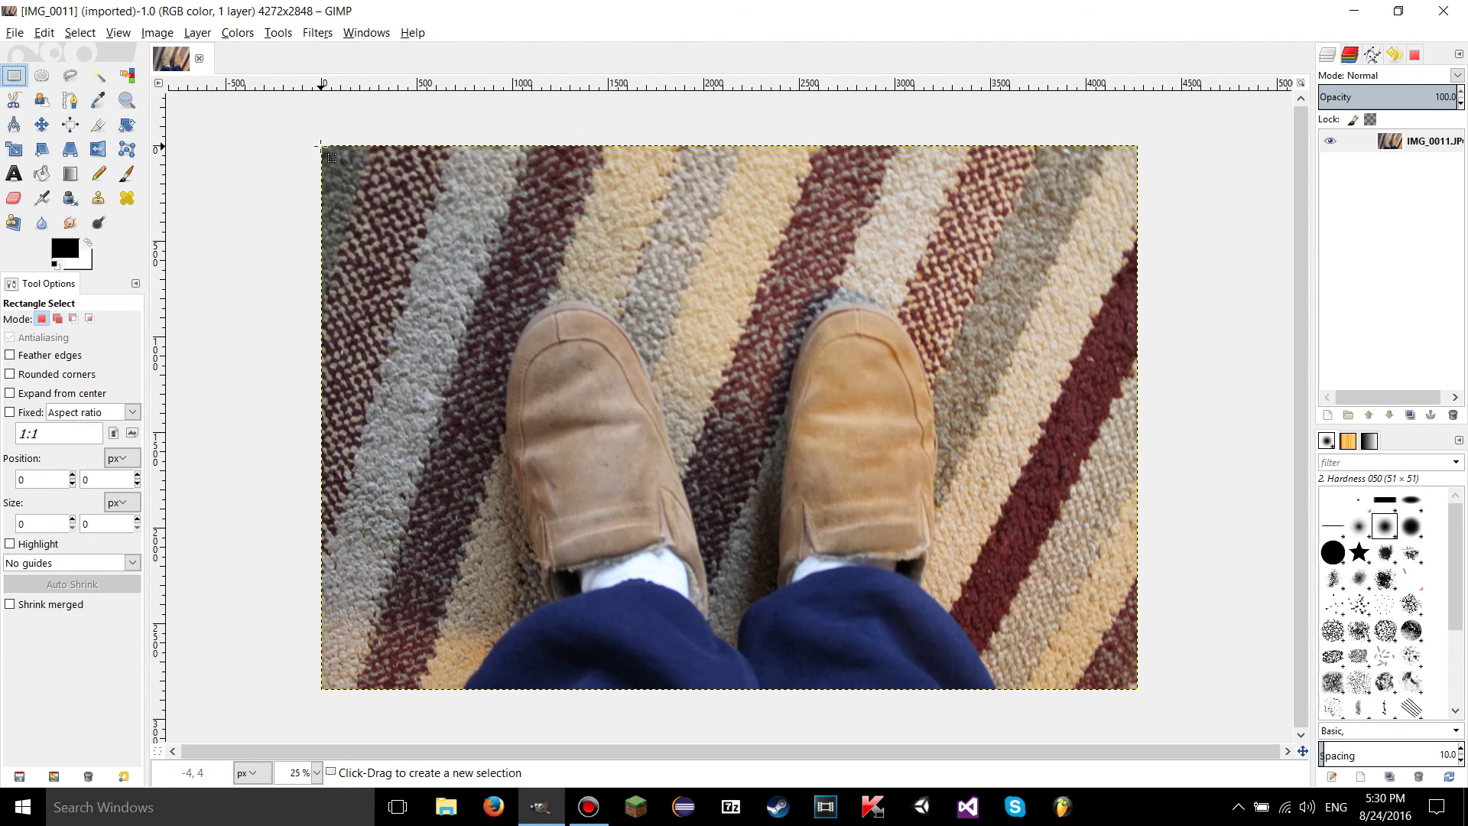
left_click(417, 33)
left_click(418, 35)
left_click(419, 35)
left_click(419, 35)
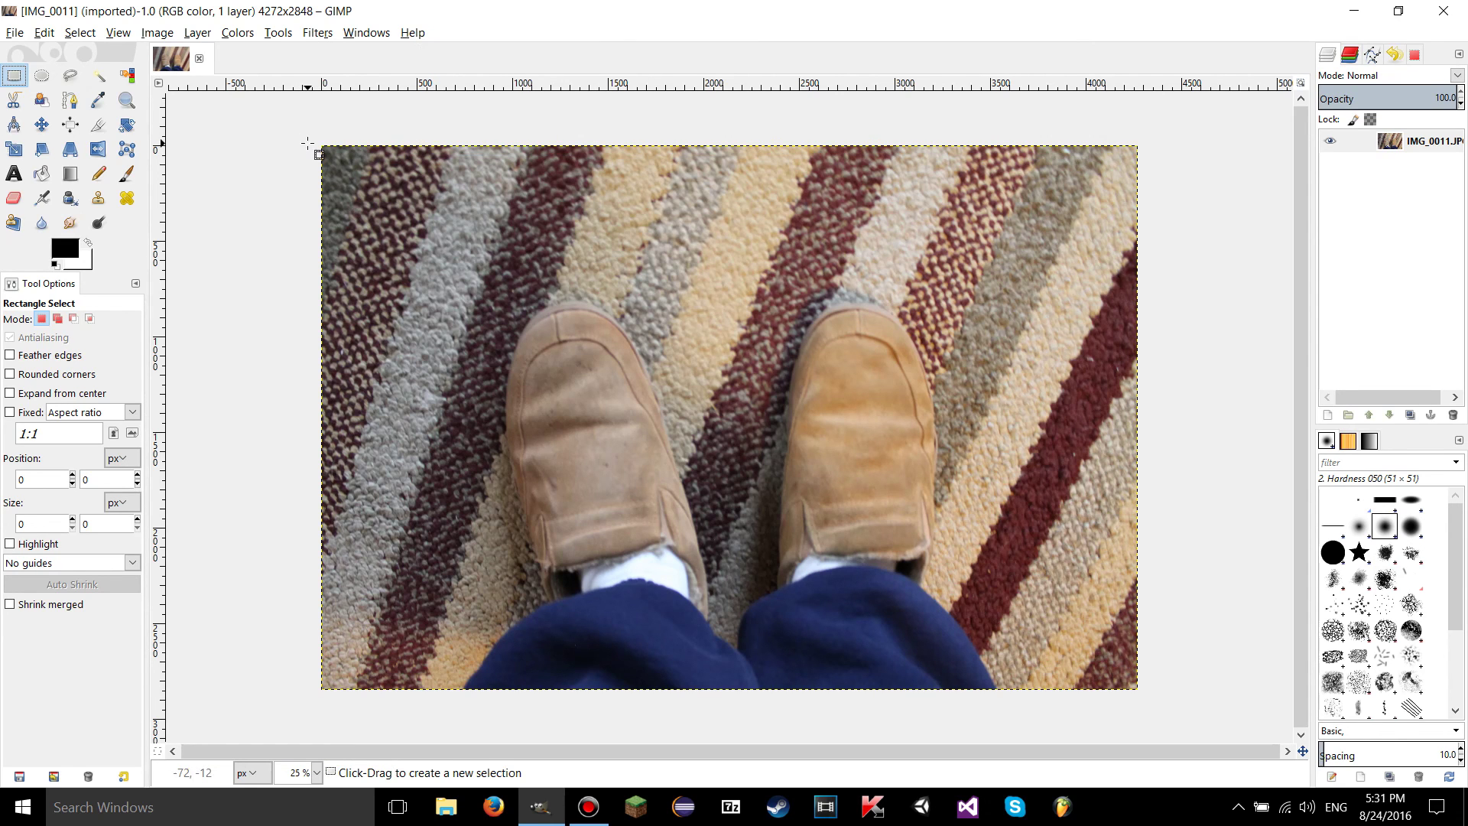